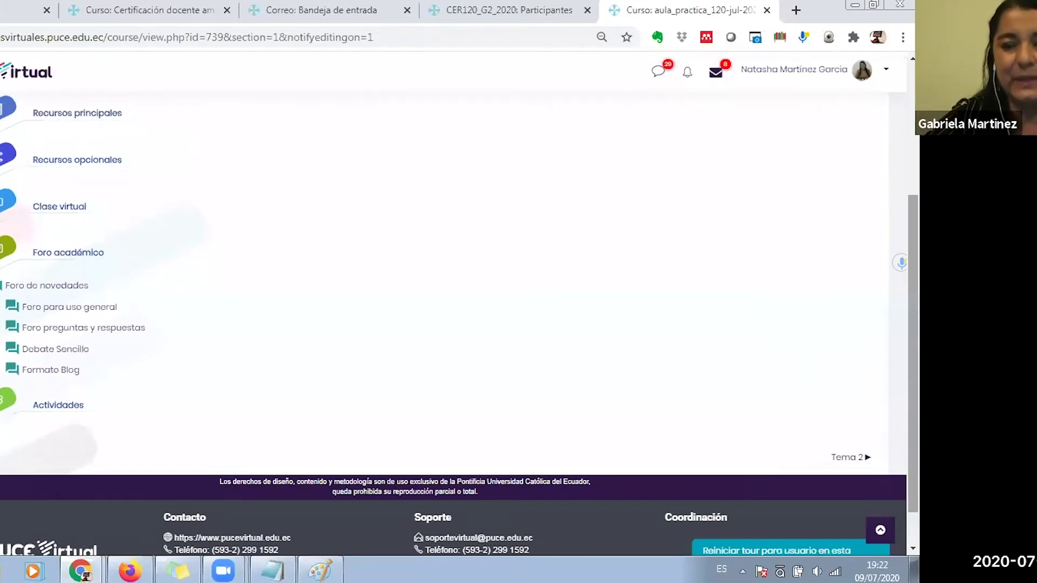
Turn on course editing and open the chooser for adding an activity or resource to Tema 1
scroll(459, 324, up, 3)
scroll(459, 324, up, 2)
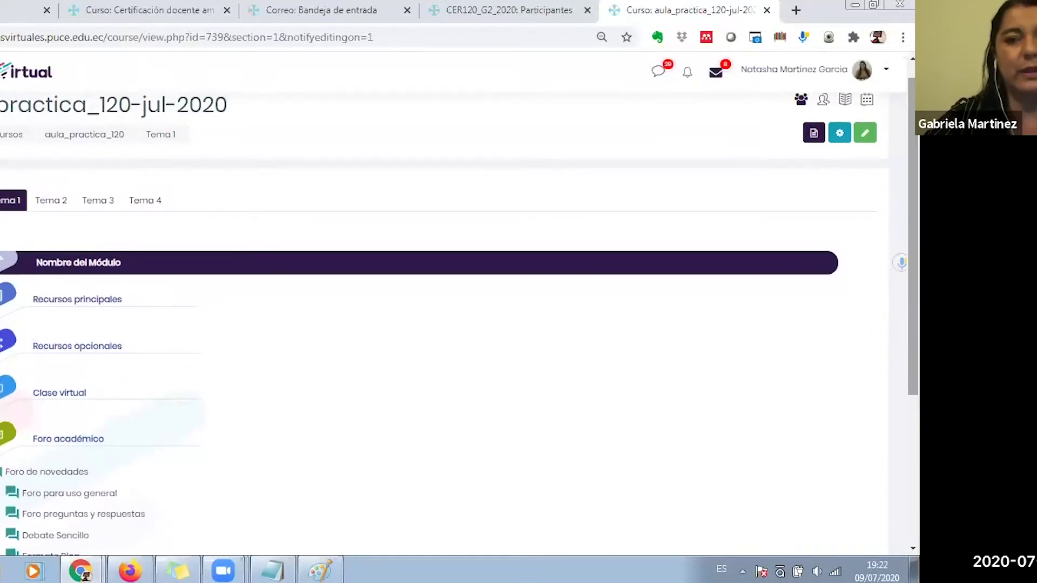
click(865, 137)
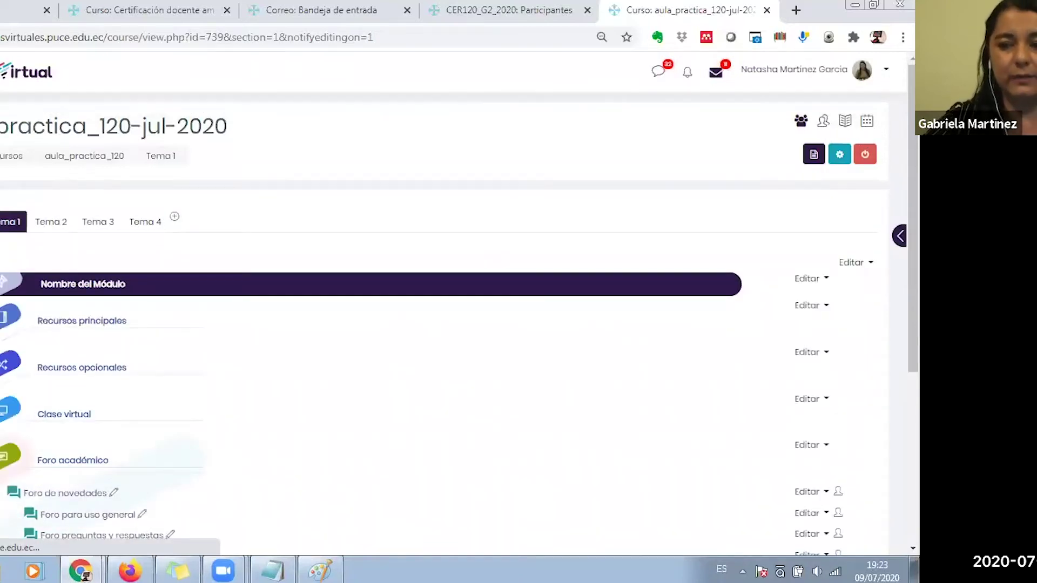
scroll(738, 421, down, 5)
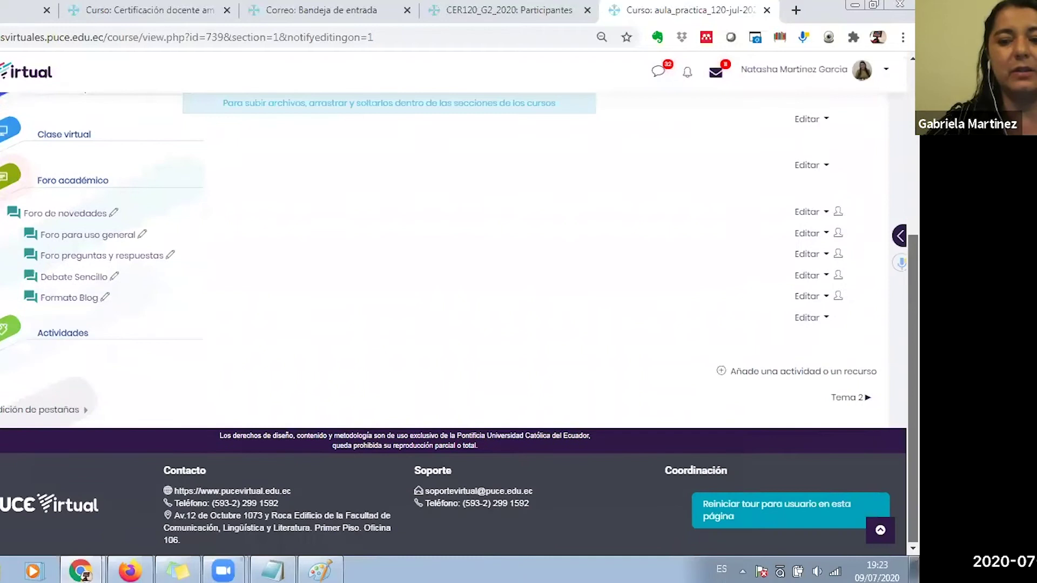
click(796, 373)
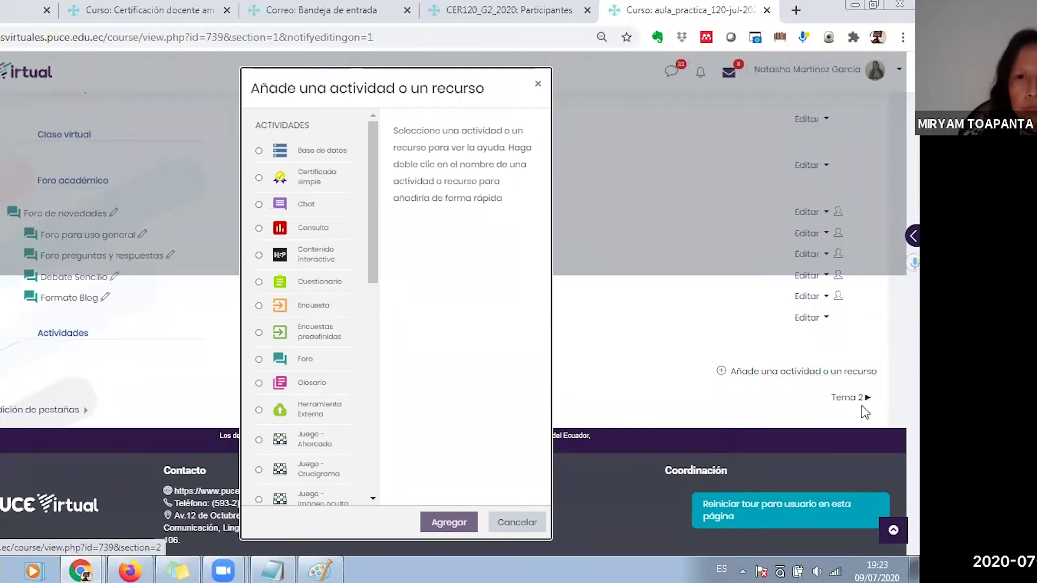
Choose the Foro activity, read through its help description, and add a new forum to Tema 1
drag(374, 208, 373, 211)
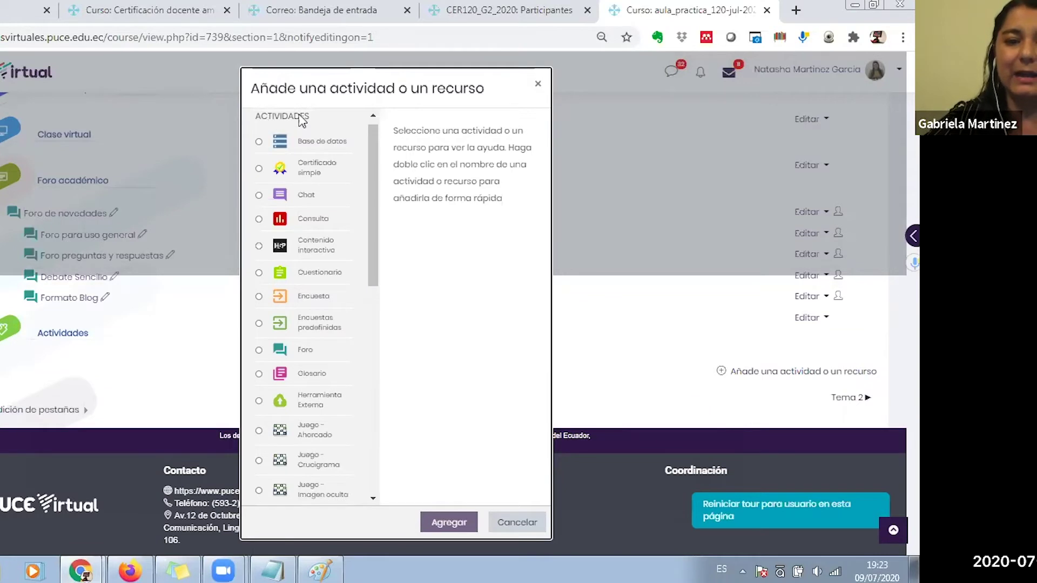
drag(367, 160, 368, 207)
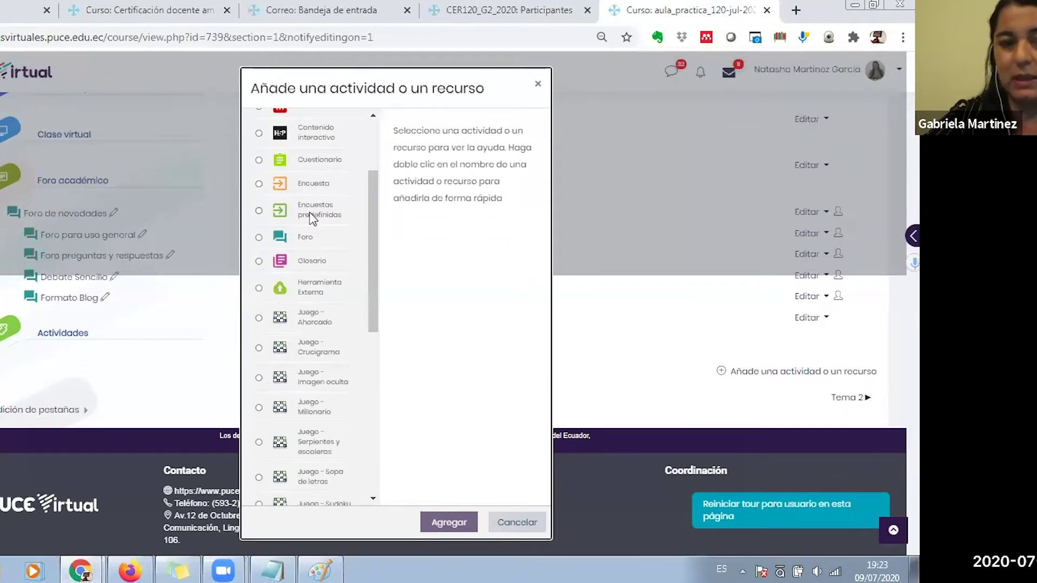
click(259, 238)
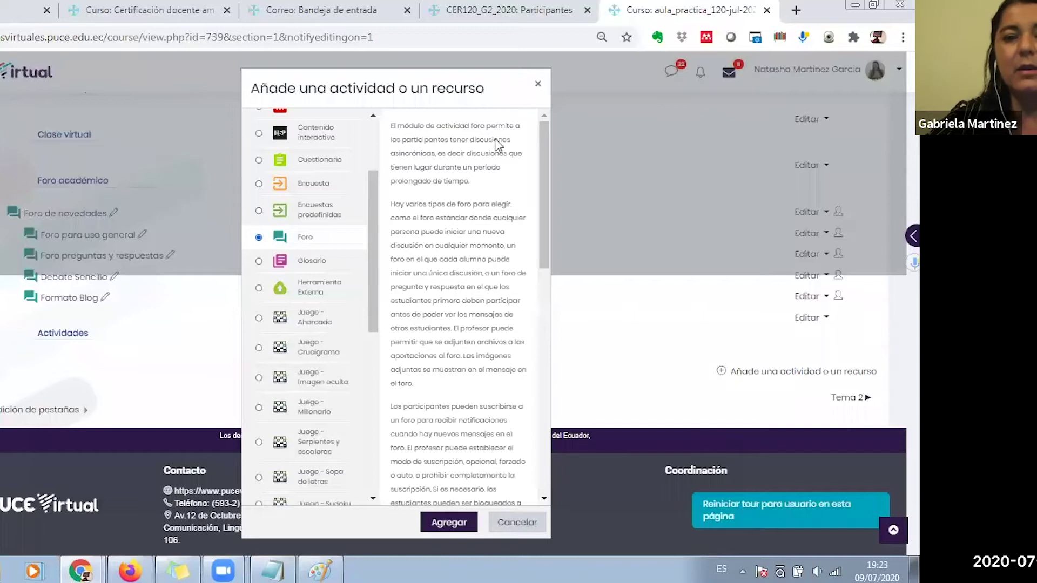
drag(543, 140, 534, 352)
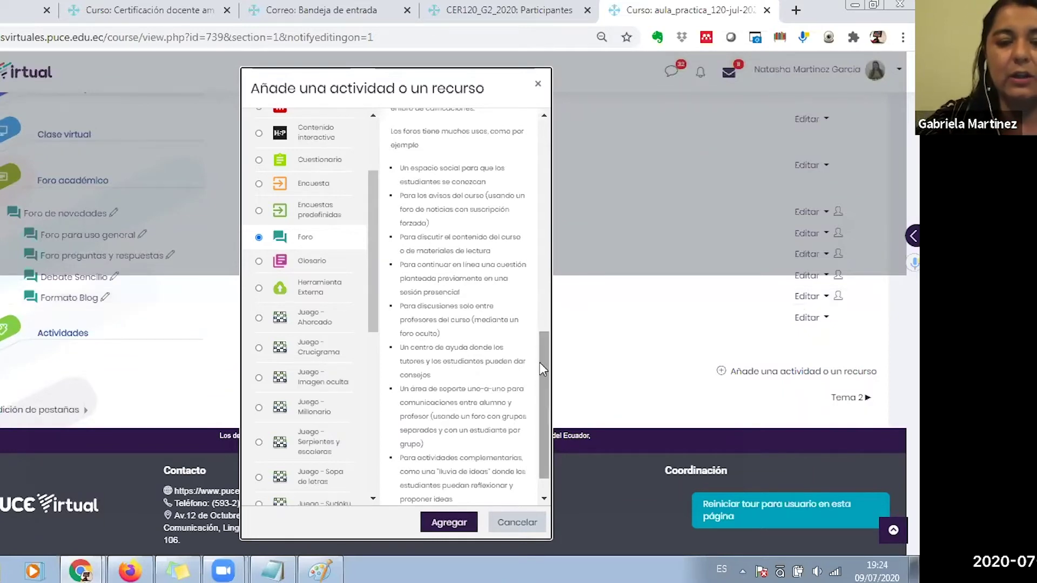
scroll(540, 367, down, 1)
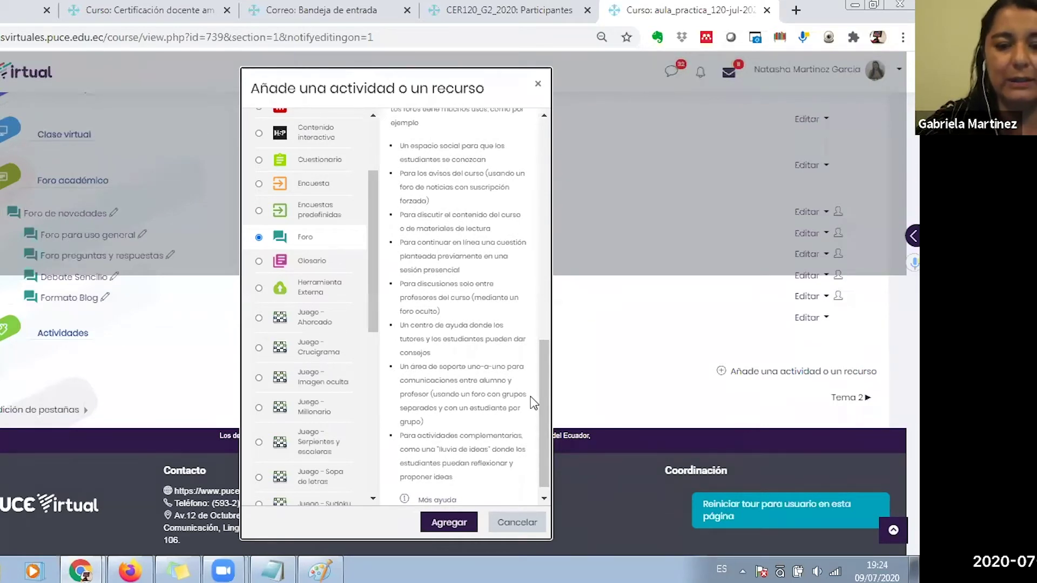
click(450, 523)
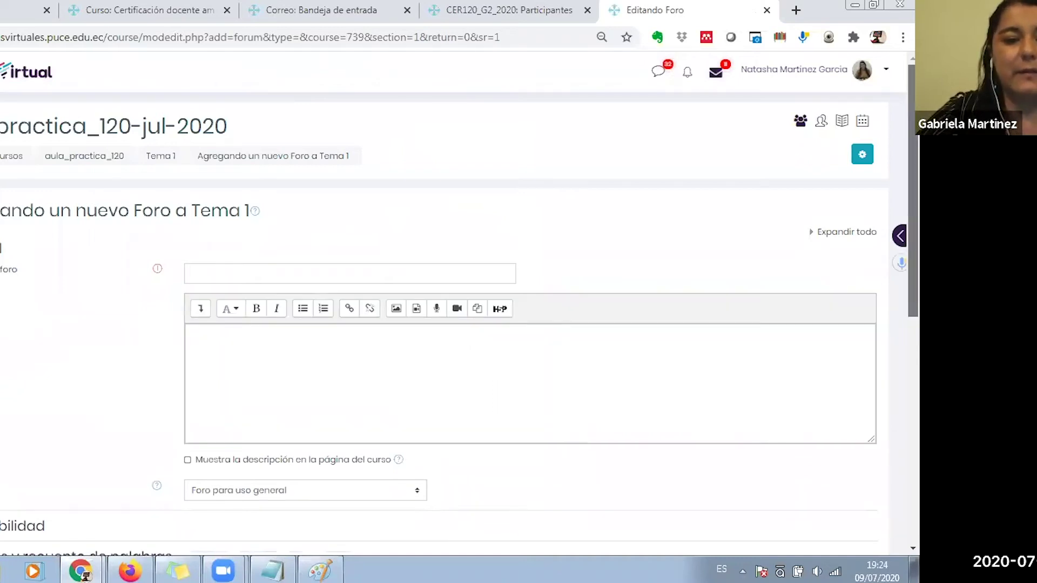
Enter xxxx as the name of the new forum
scroll(567, 437, down, 2)
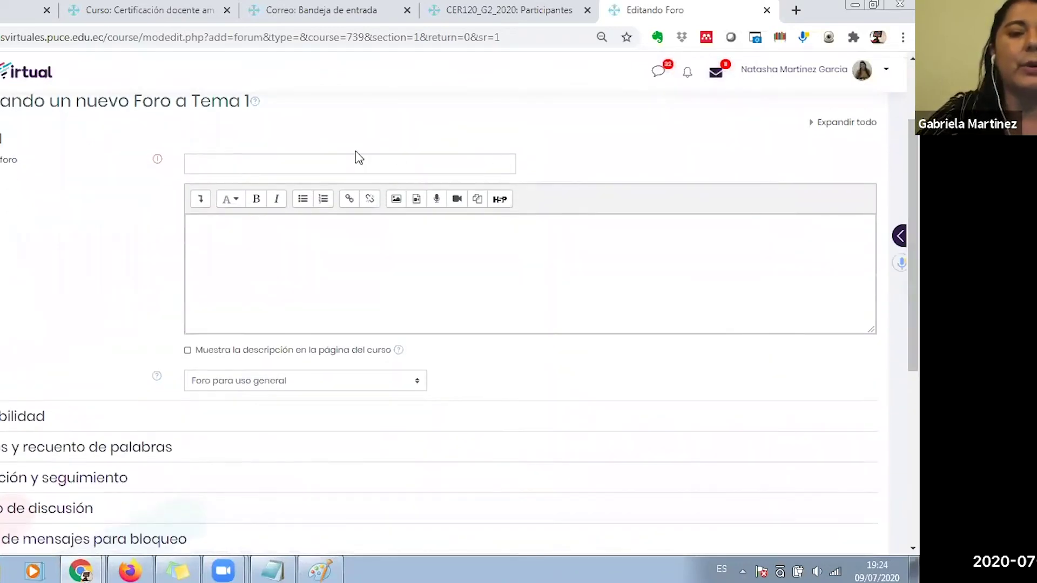
click(340, 158)
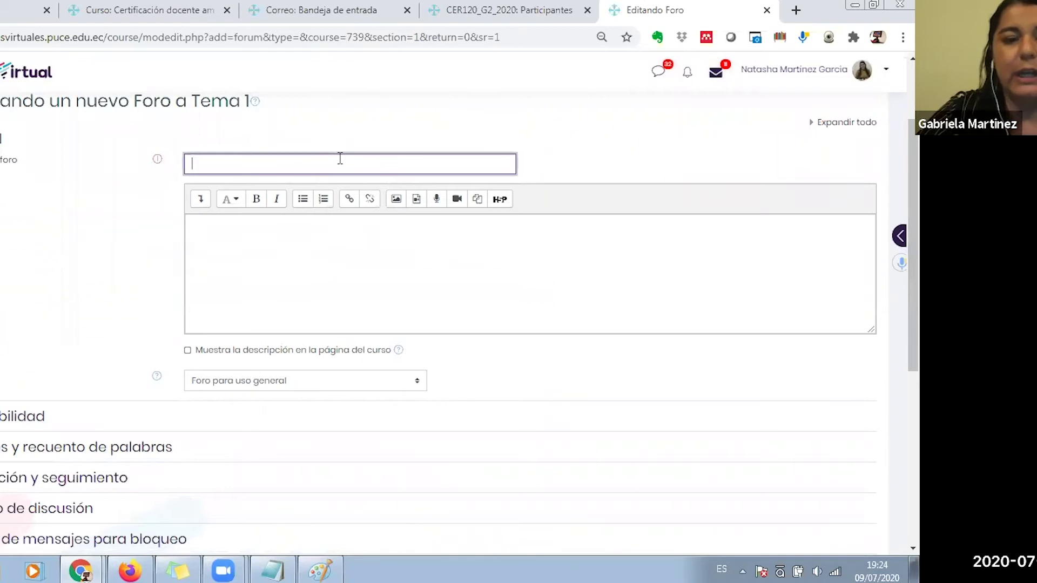
click(297, 243)
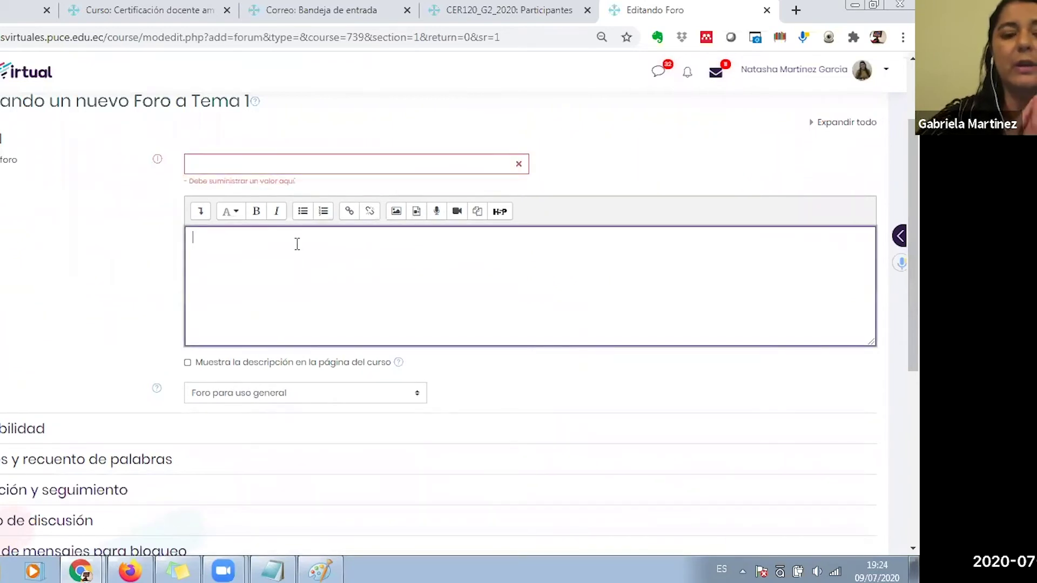
click(301, 162)
text(xxxx)
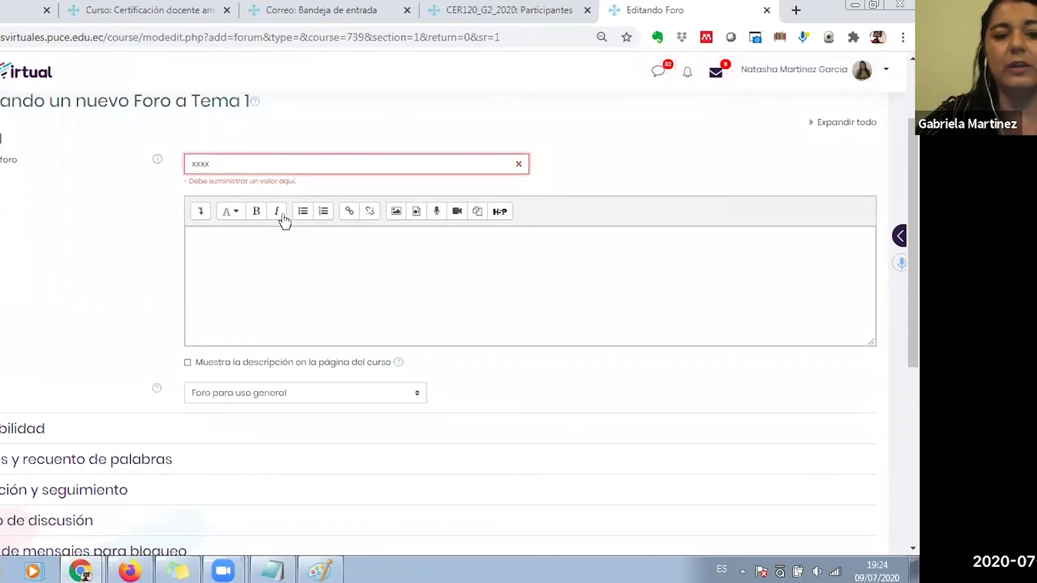
click(265, 249)
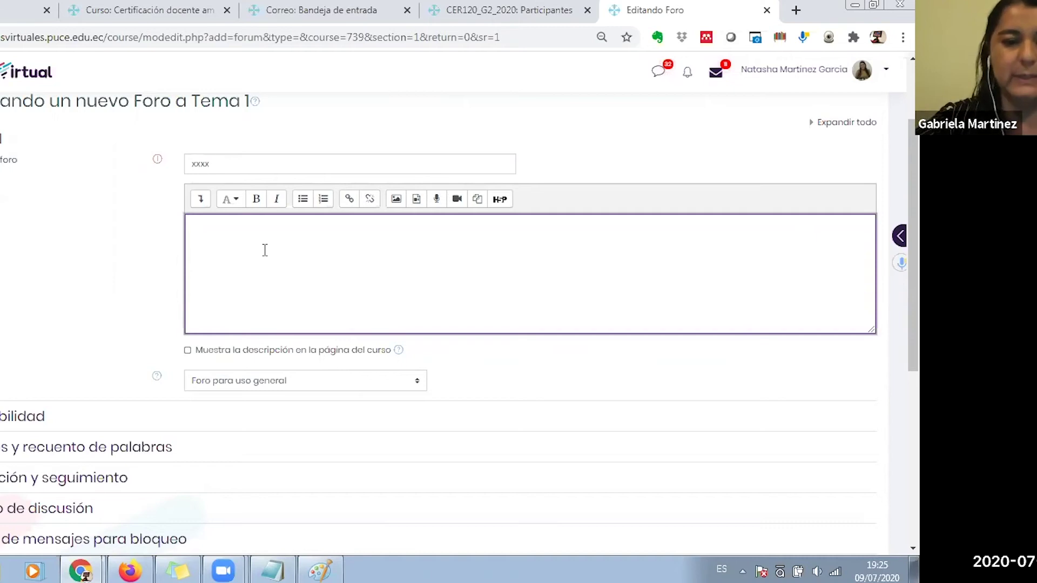
Examine the forum types on offer without changing the Foro para uso general selection
click(422, 388)
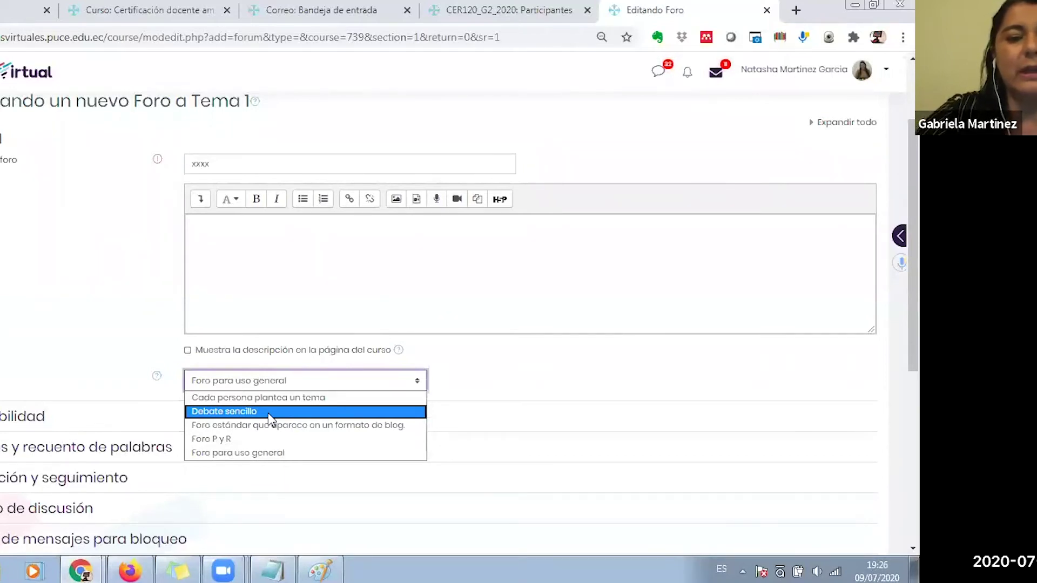
click(326, 158)
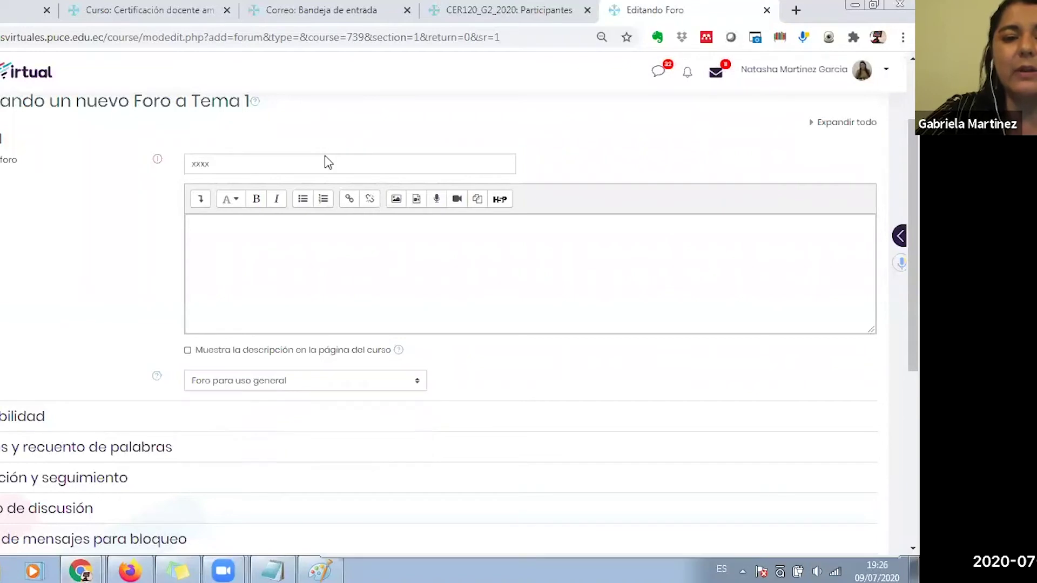
click(334, 383)
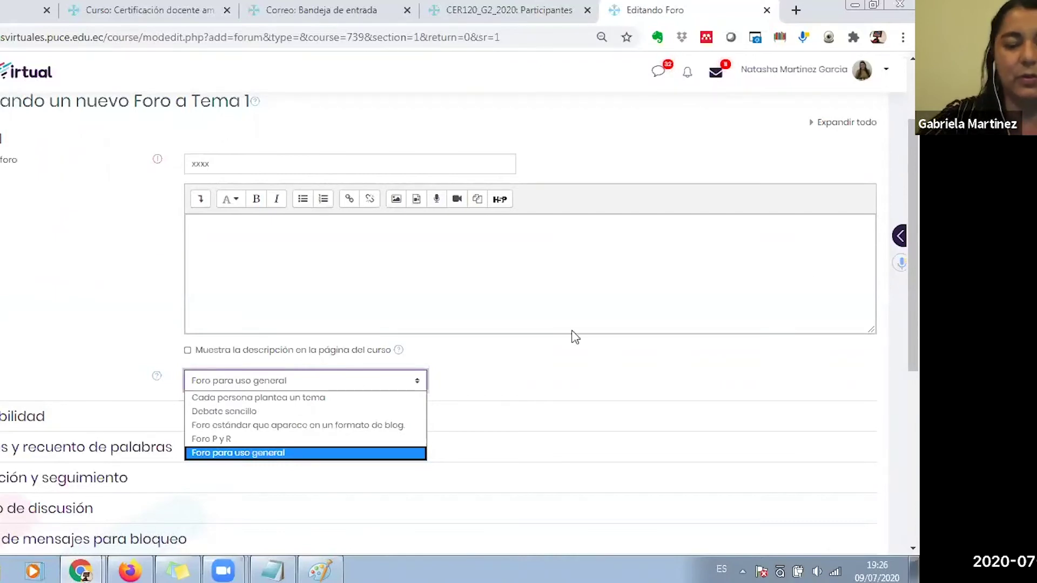
Expand the forum's availability settings to examine the two date options, and collapse them again
scroll(151, 341, down, 4)
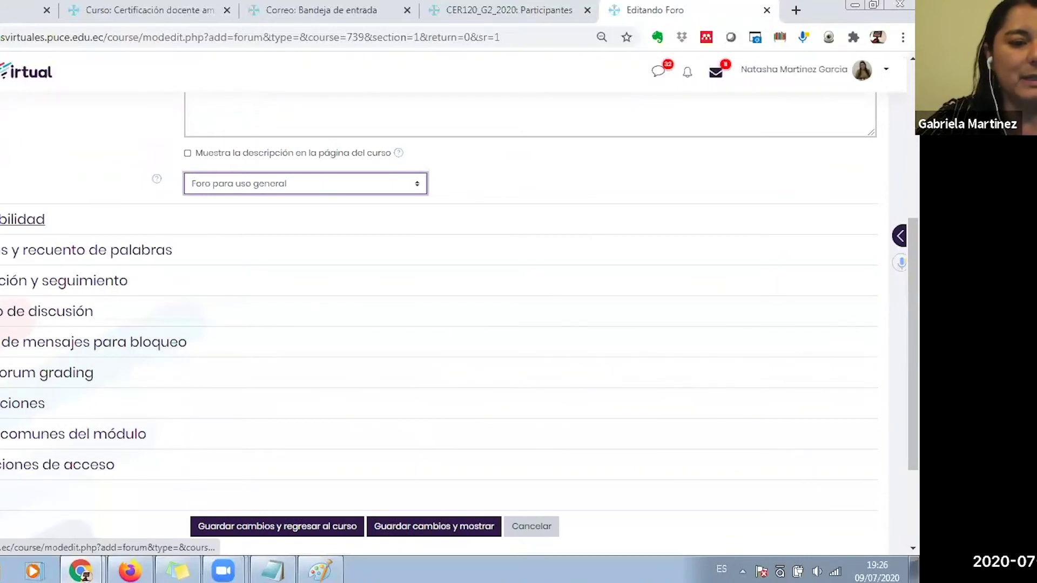
click(22, 218)
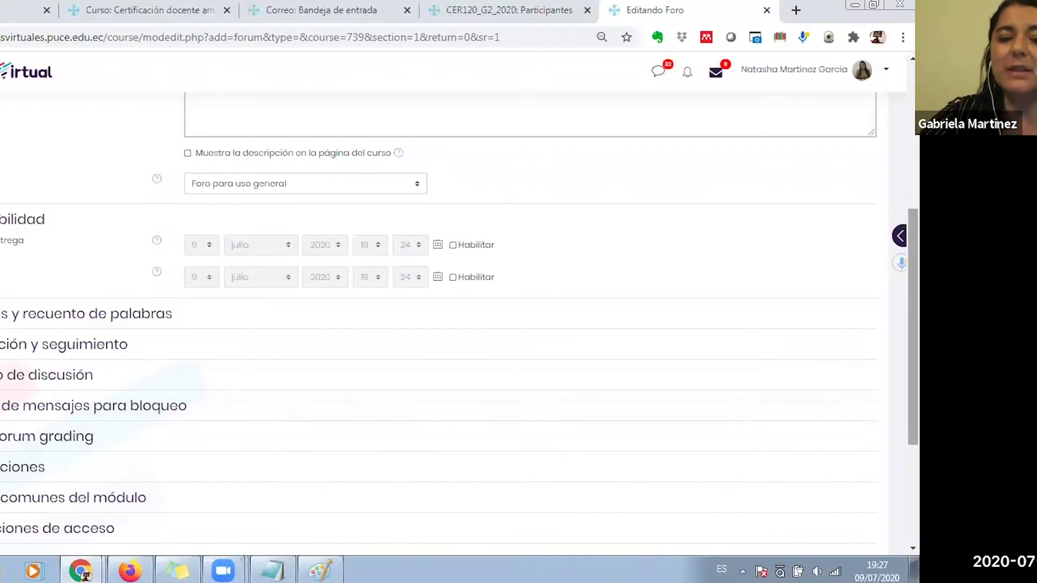
scroll(529, 324, down, 1)
scroll(459, 324, down, 2)
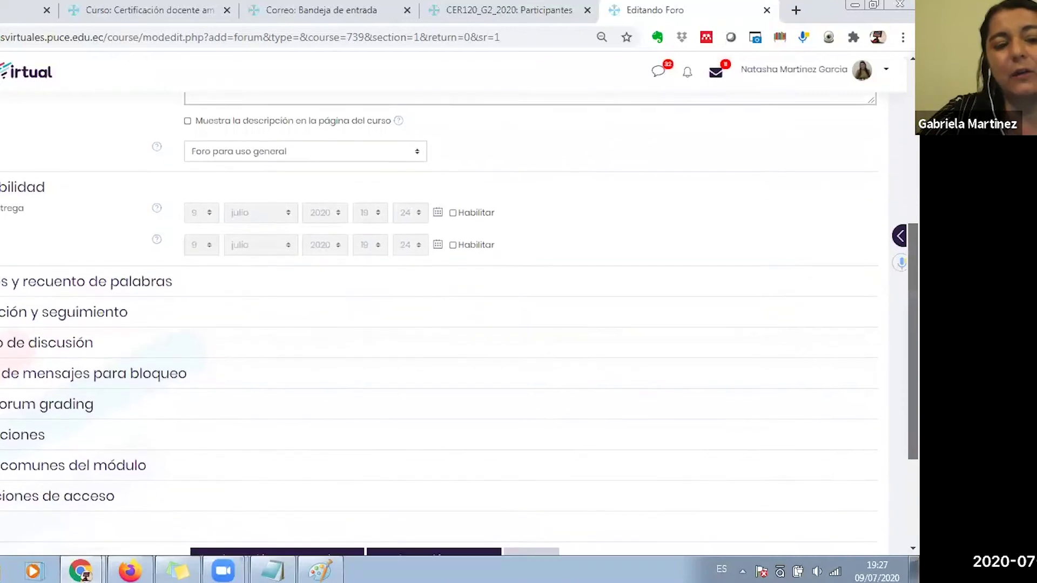
scroll(459, 325, down, 3)
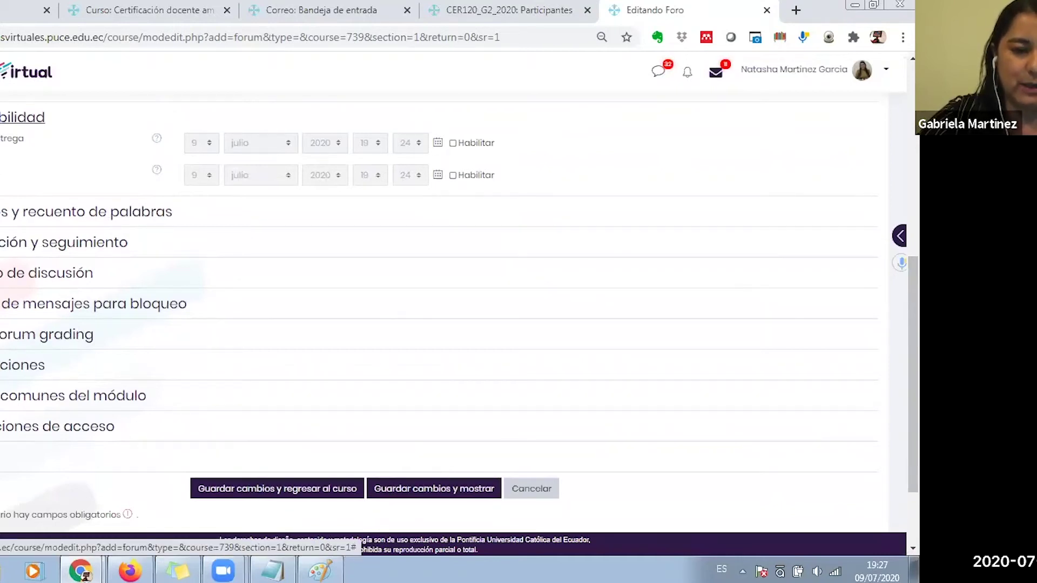
click(22, 118)
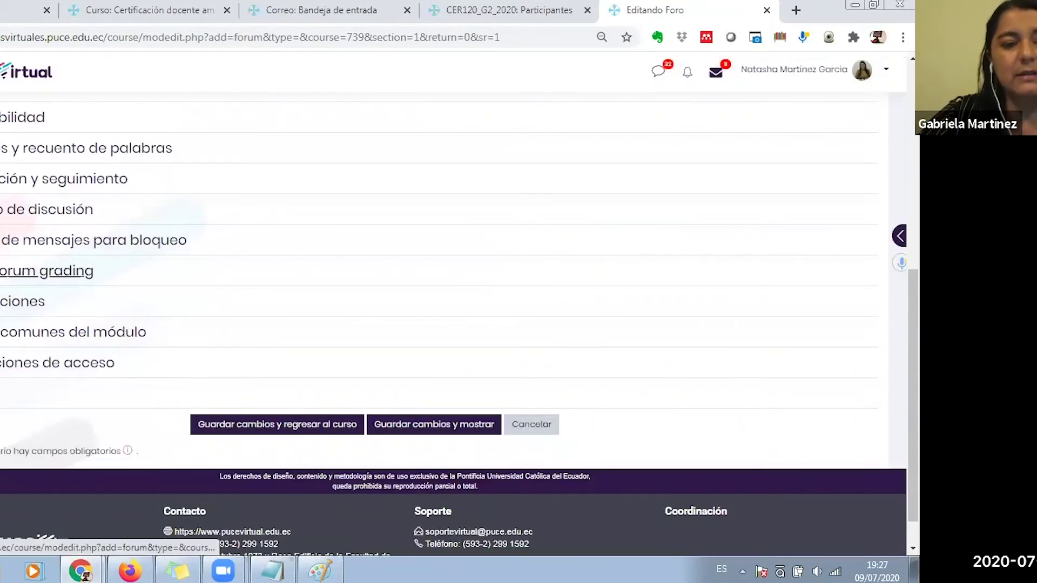
Expand the whole forum grading and ratings settings and examine the available rating aggregation types
click(33, 271)
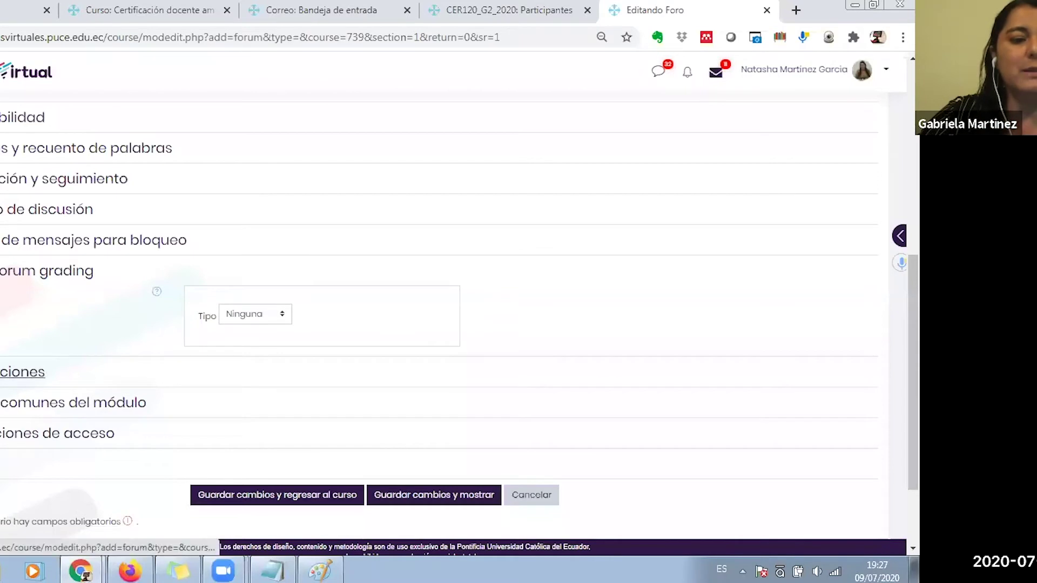
click(21, 372)
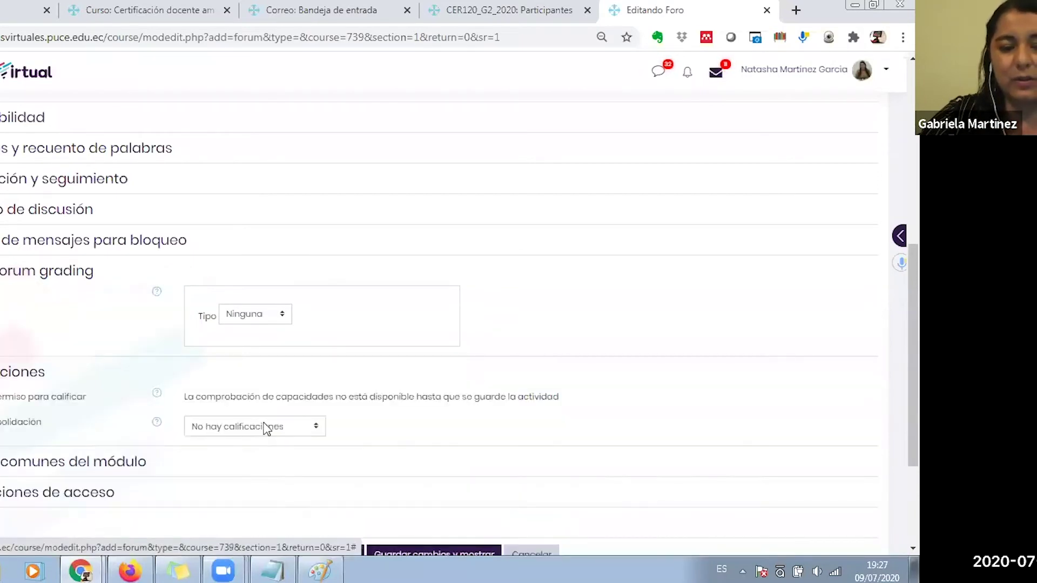
click(318, 427)
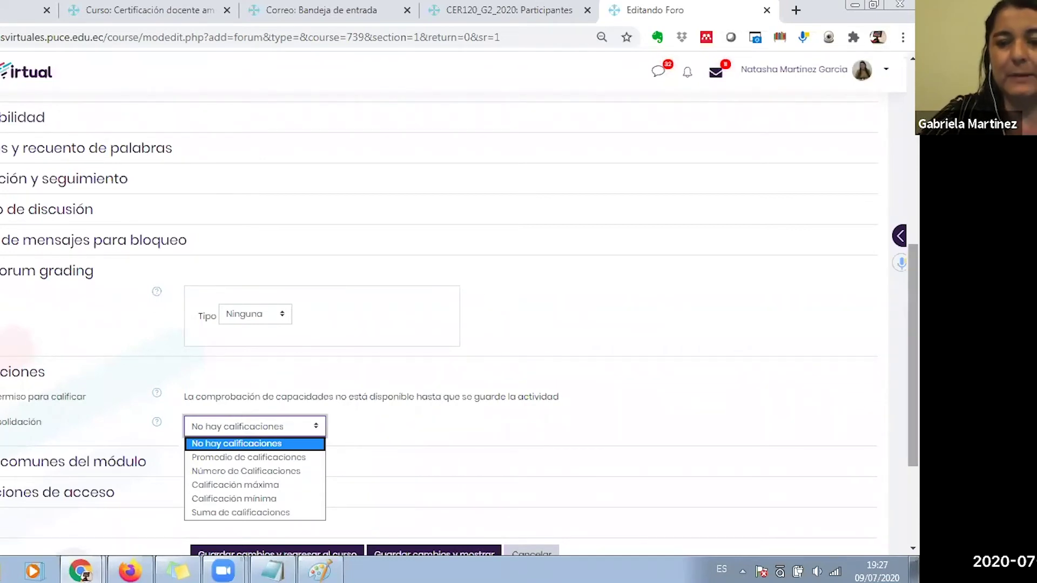
scroll(454, 324, down, 2)
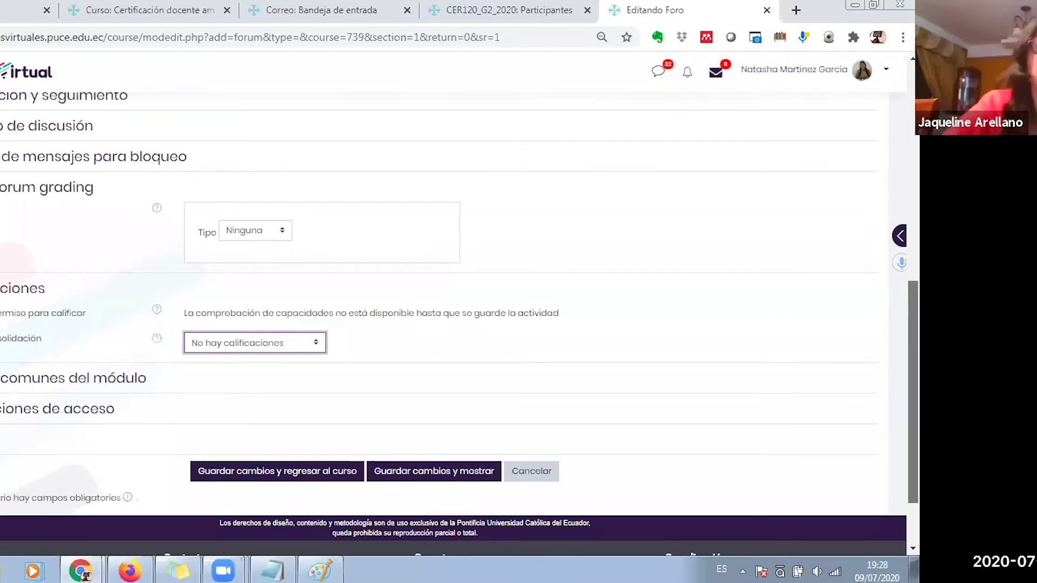
scroll(453, 324, up, 2)
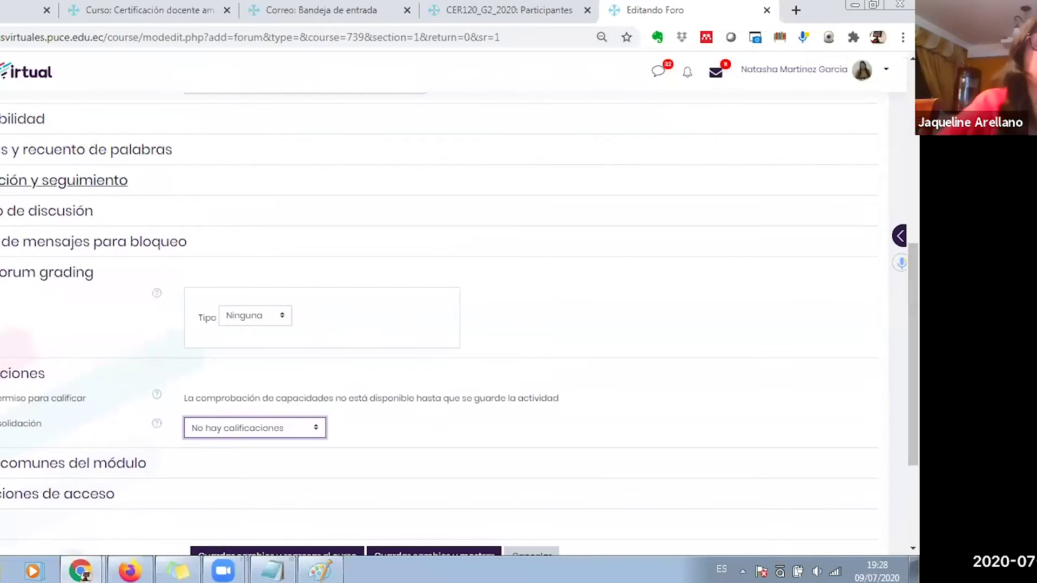
Expand the subscription and tracking settings and examine the subscription modes, leaving Suscripción opcional selected
click(98, 180)
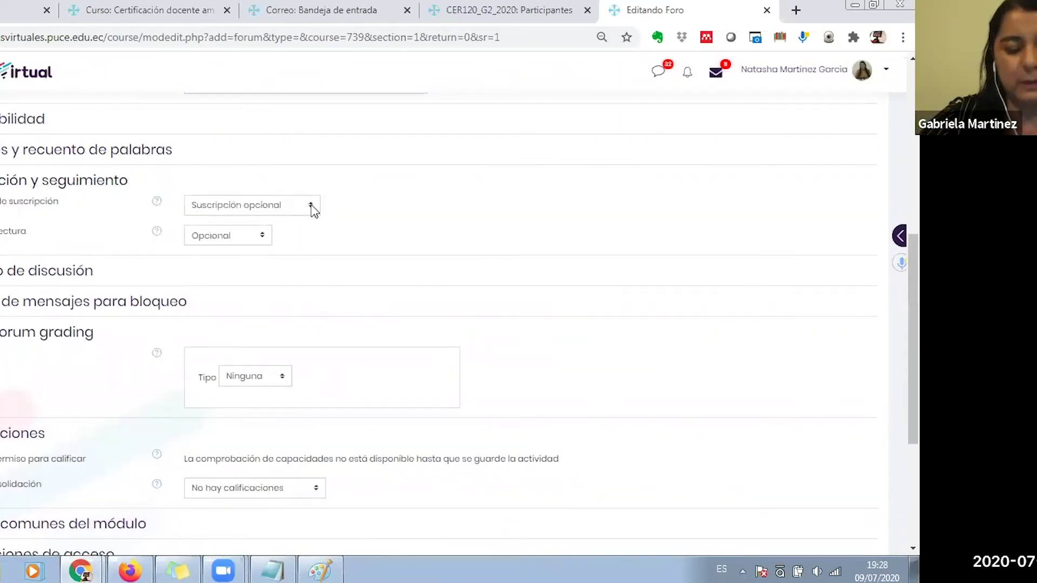
click(312, 208)
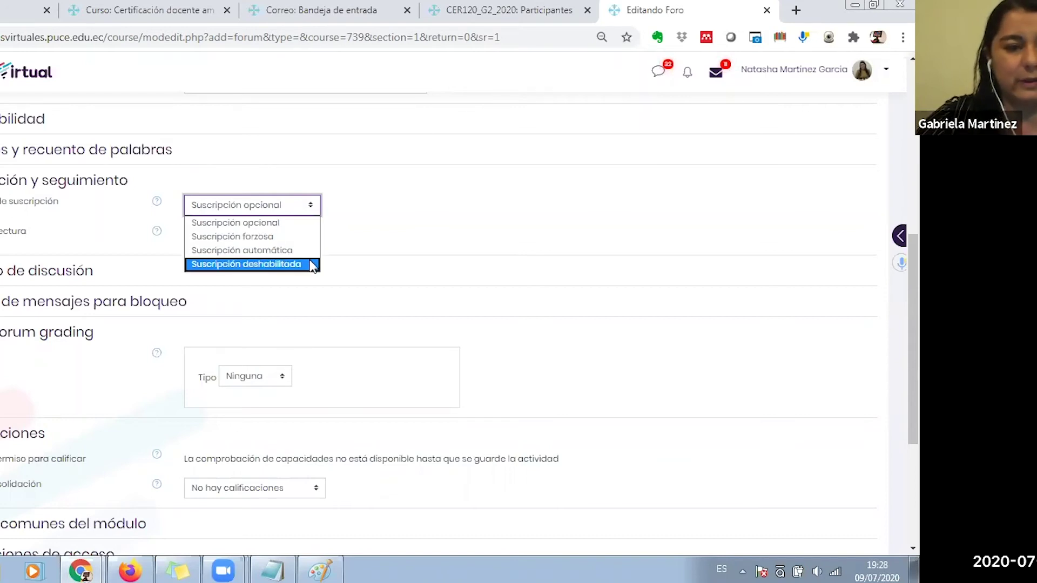
click(408, 215)
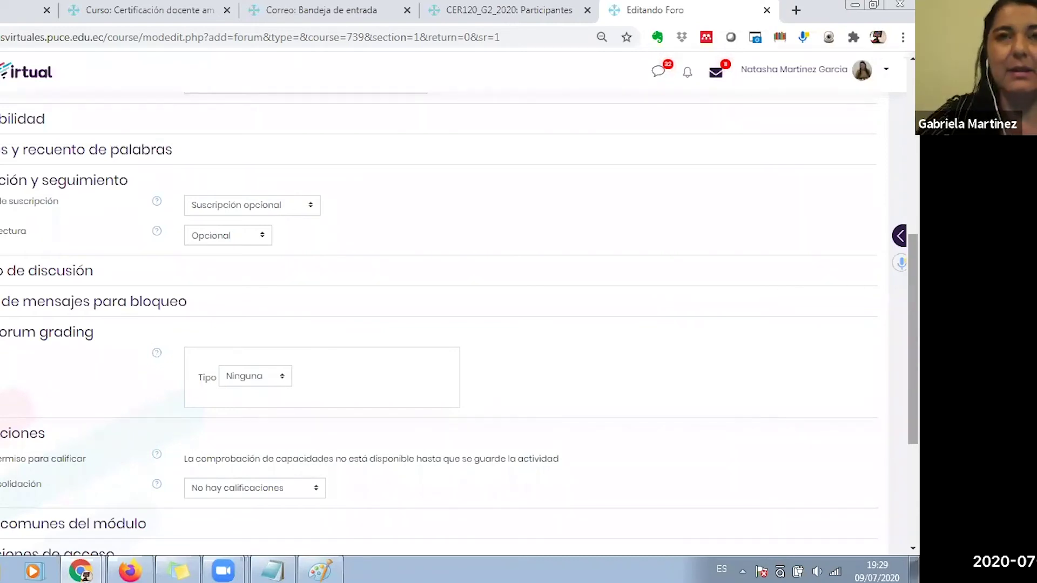
Enter the placeholder description jfjfjfjfjf for the forum and examine the link creation dialog for that text, closing it without adding a link
scroll(406, 335, up, 6)
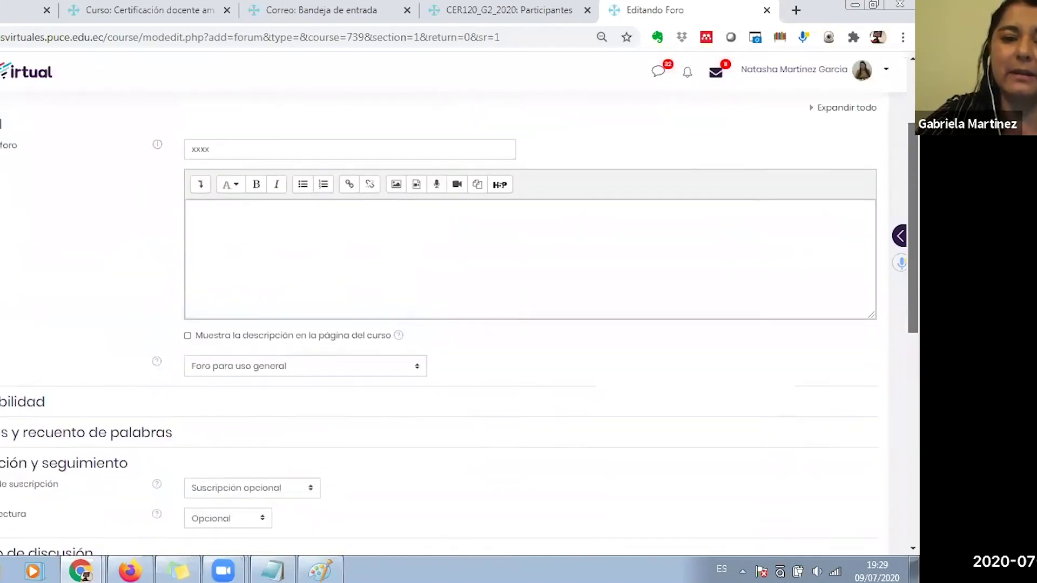
click(293, 291)
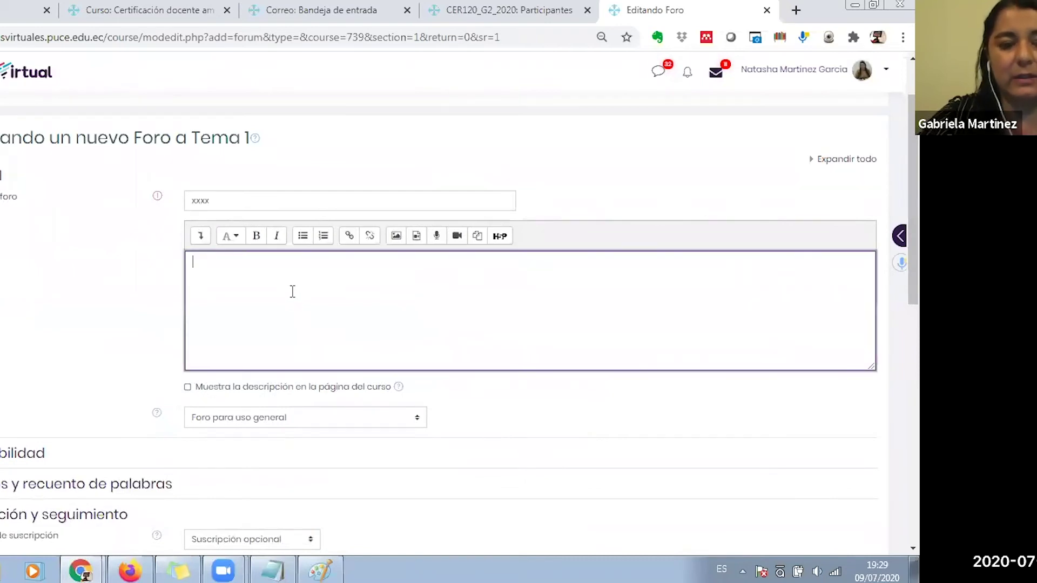
text(jfjfjfjfjf)
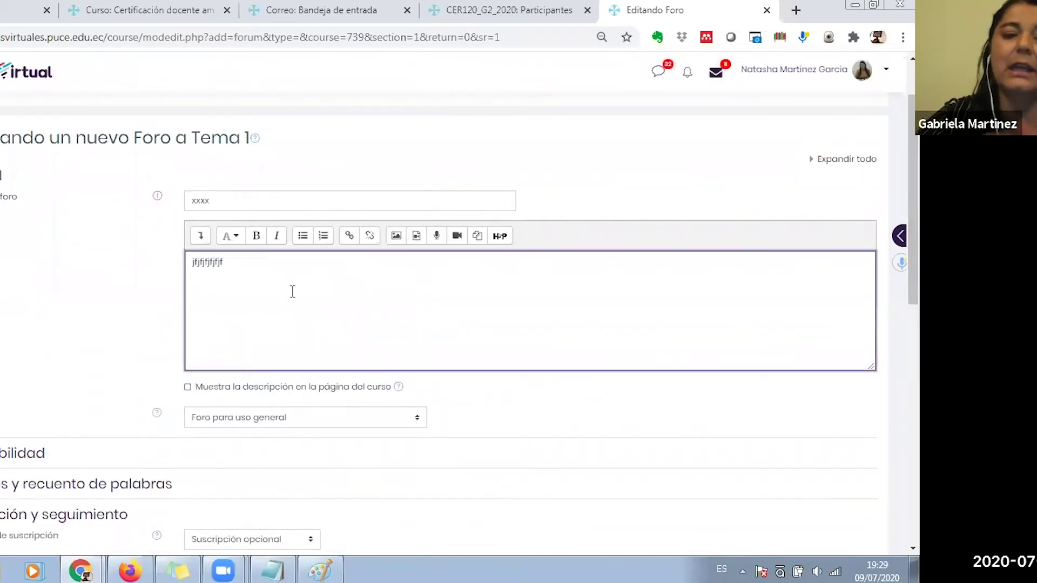
drag(224, 263, 184, 262)
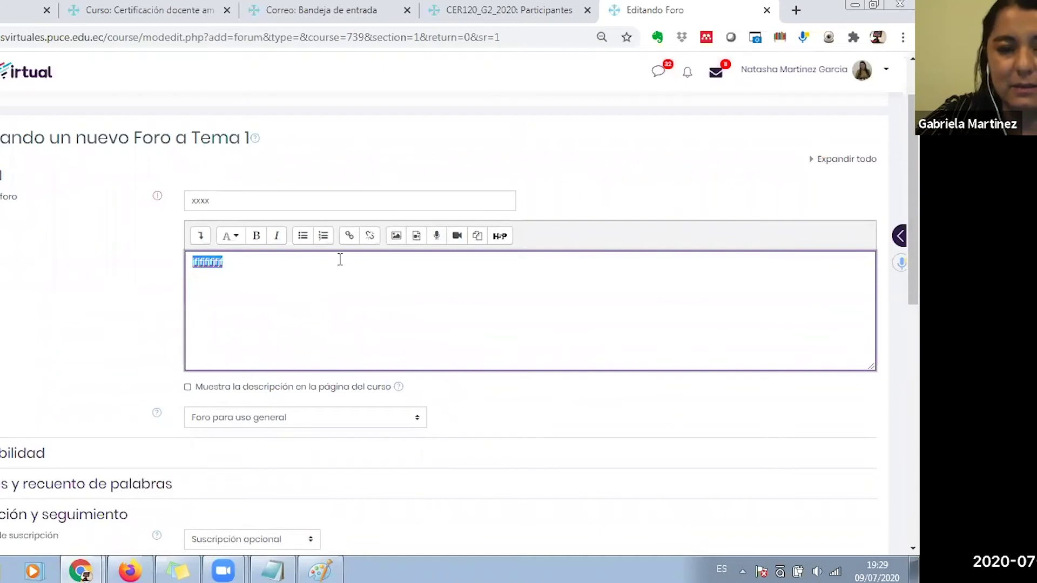
click(349, 235)
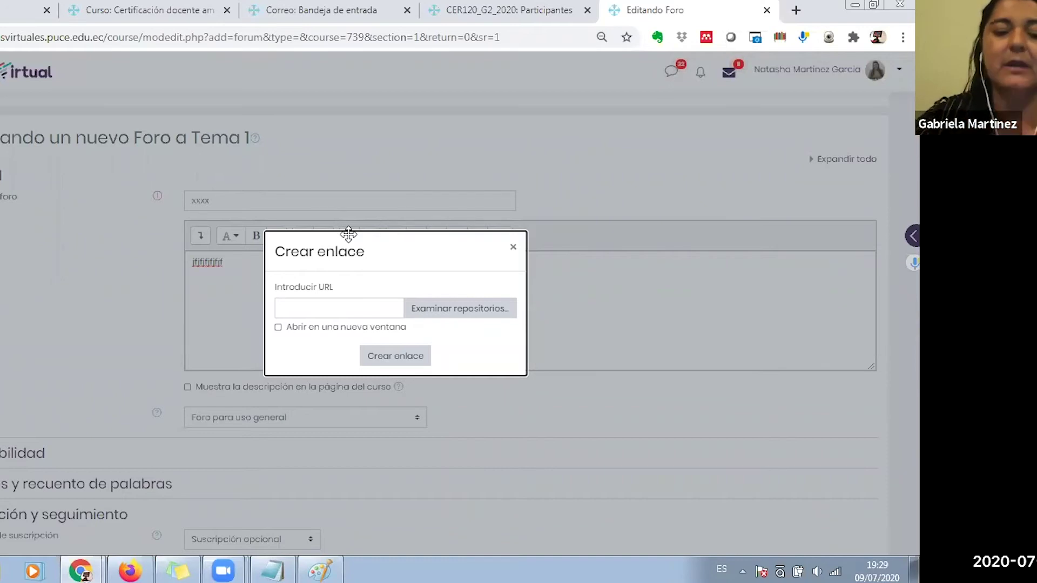
click(513, 250)
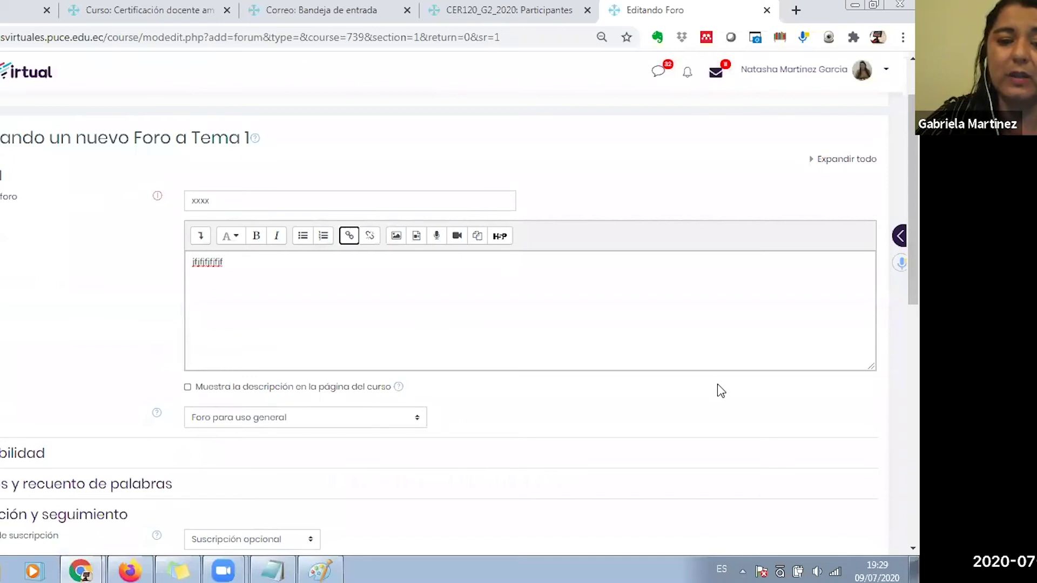
Discard the new forum without saving and open Foro para uso general from Tema 1 in a new browser tab
scroll(721, 391, down, 10)
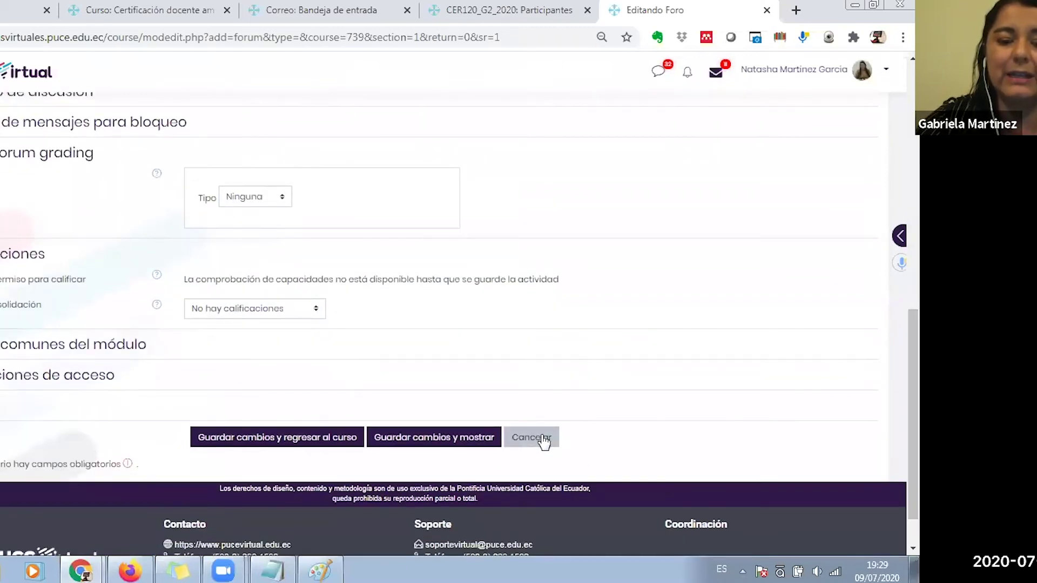
click(544, 441)
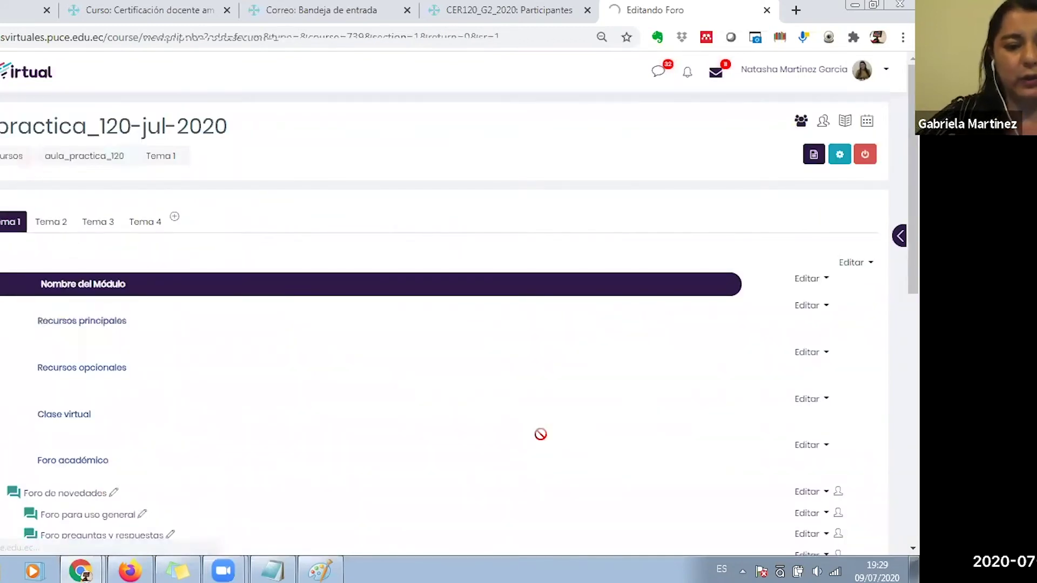
scroll(432, 367, down, 2)
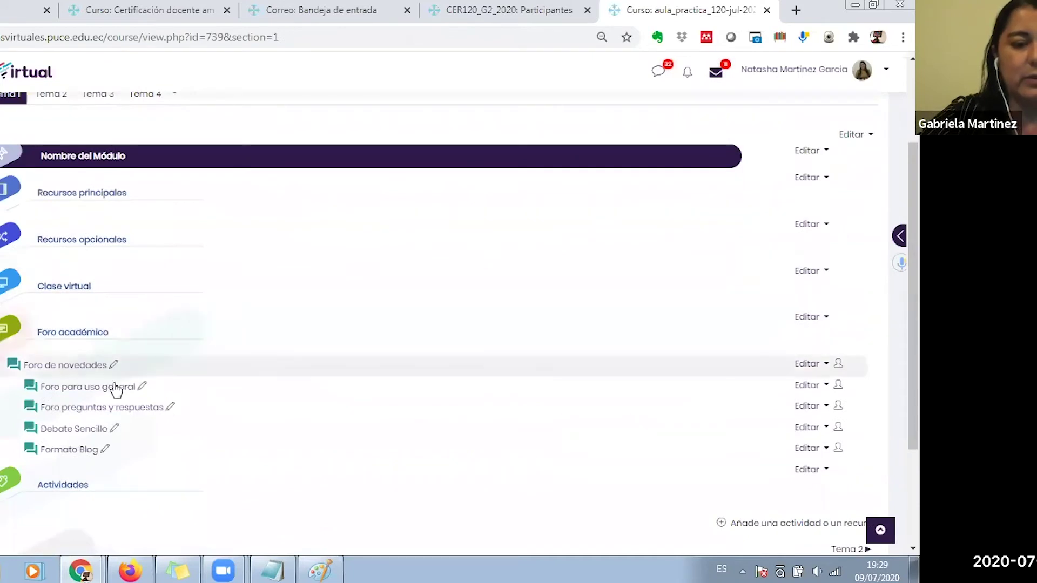
right_click(87, 387)
click(238, 217)
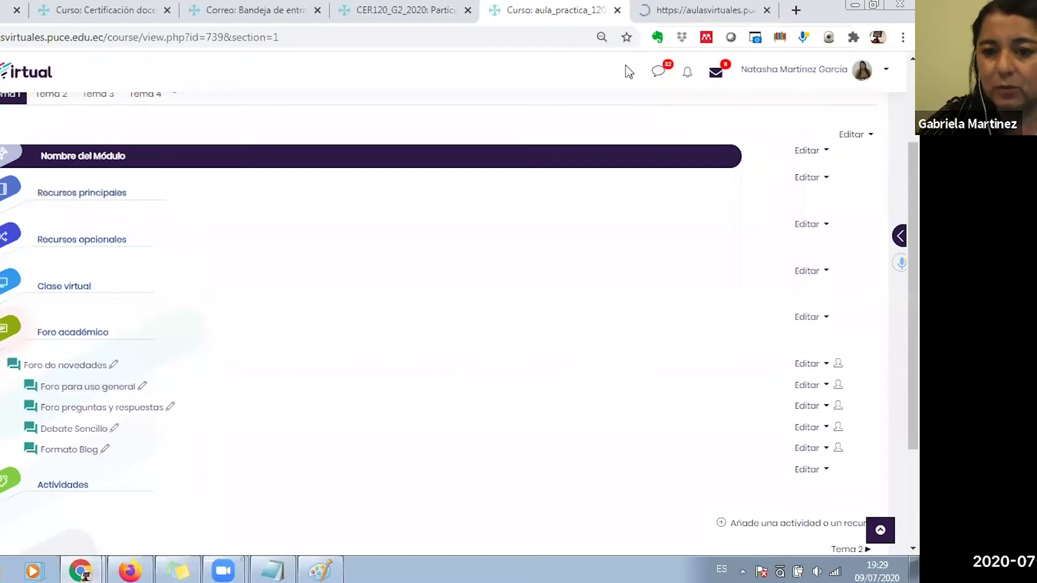
click(702, 10)
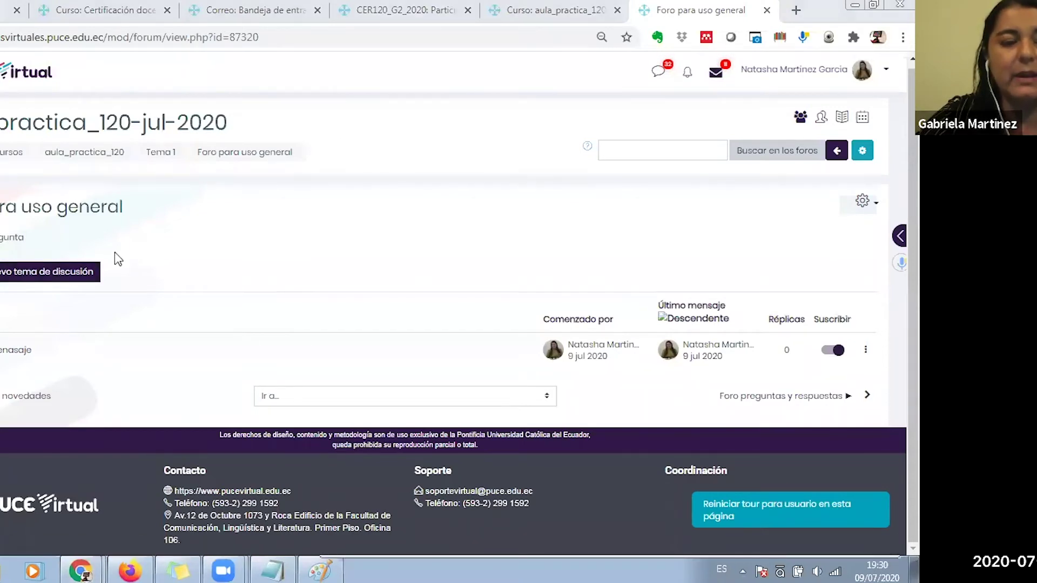
Start a new discussion topic in Foro para uso general with the subject ffff and the message ddd
click(36, 273)
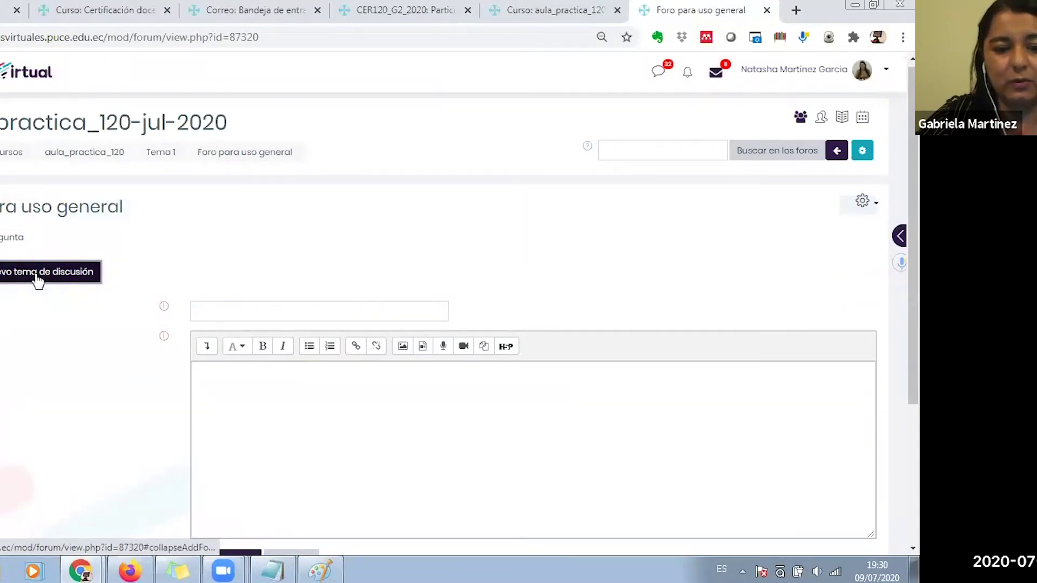
text(ffff)
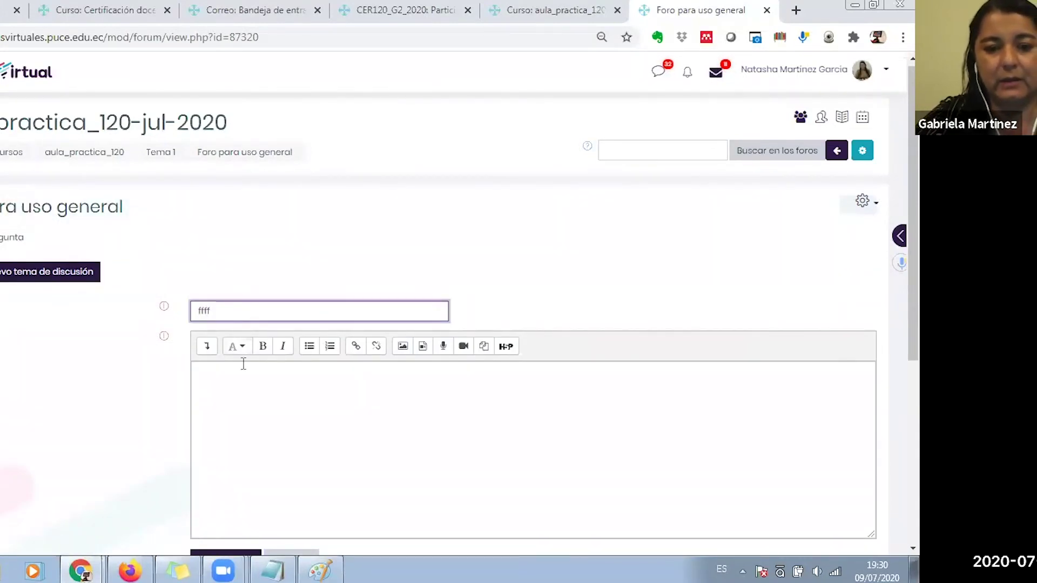
click(259, 386)
text(ddd)
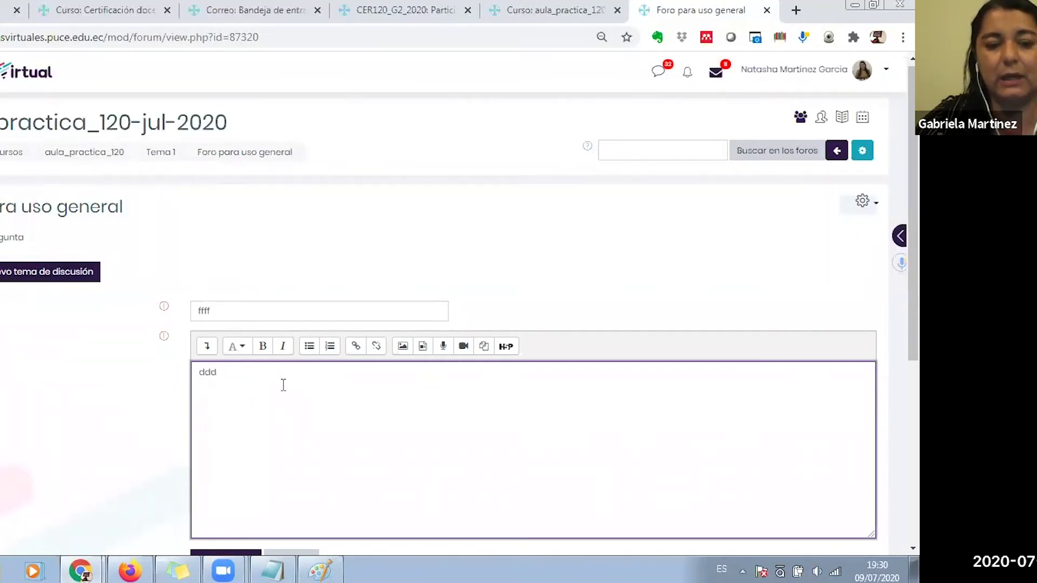
Expand the message editor's full set of formatting tools and examine the link dialog for the message text, without creating a link
key(ctrl+a)
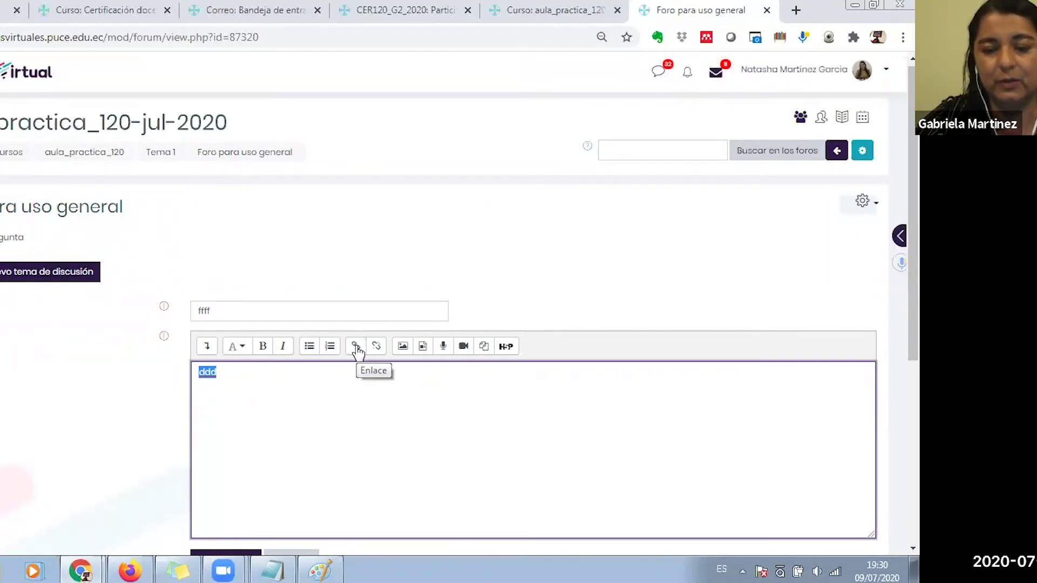
scroll(449, 325, down, 3)
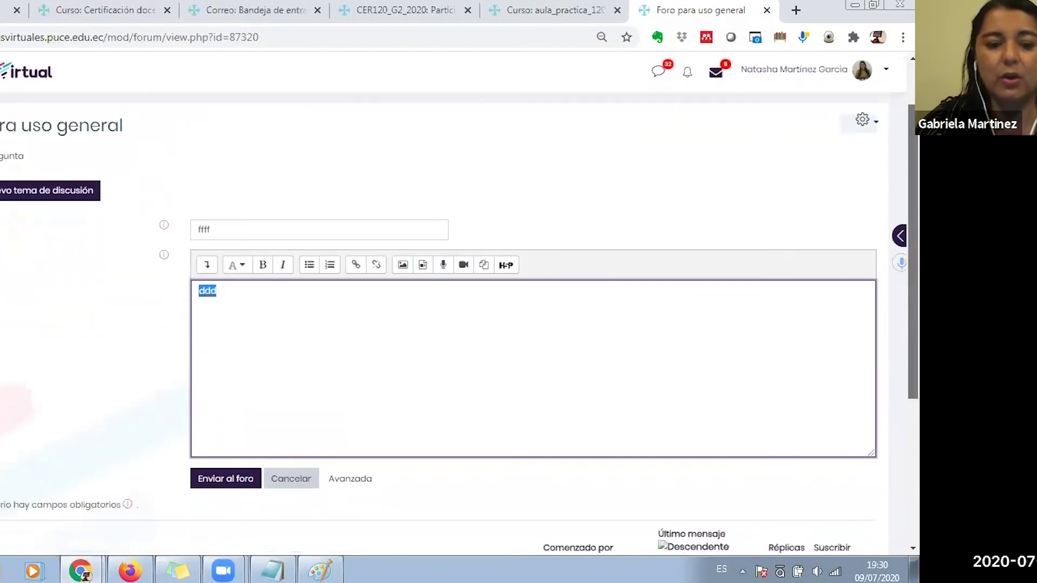
scroll(248, 255, down, 2)
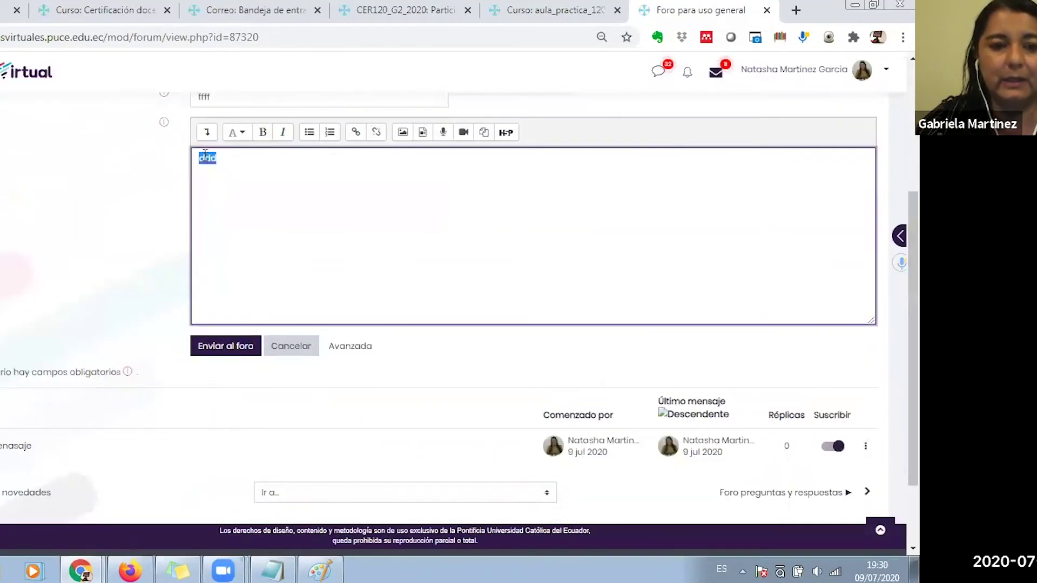
click(207, 135)
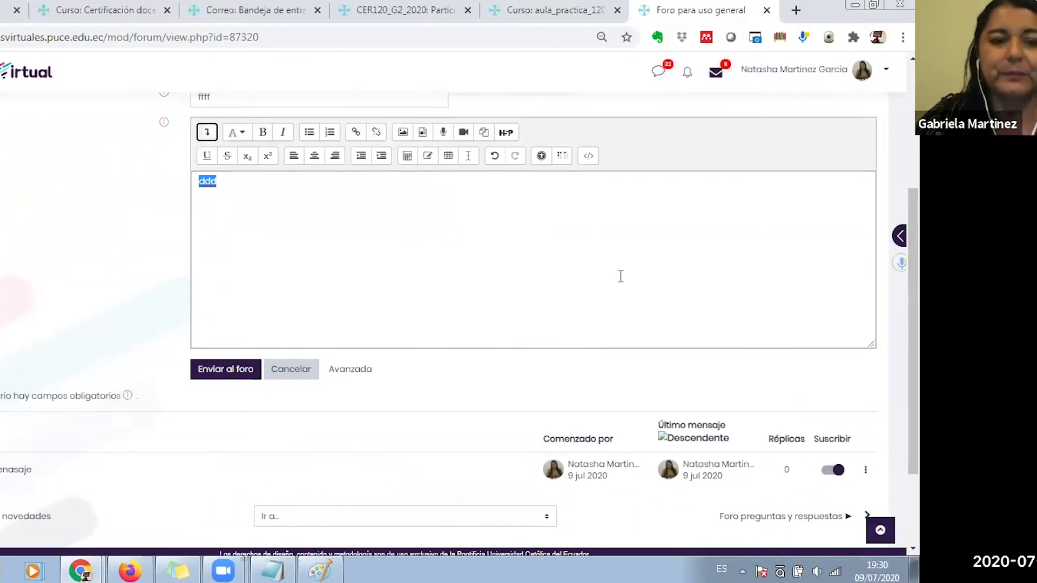
click(241, 190)
drag(236, 186, 182, 190)
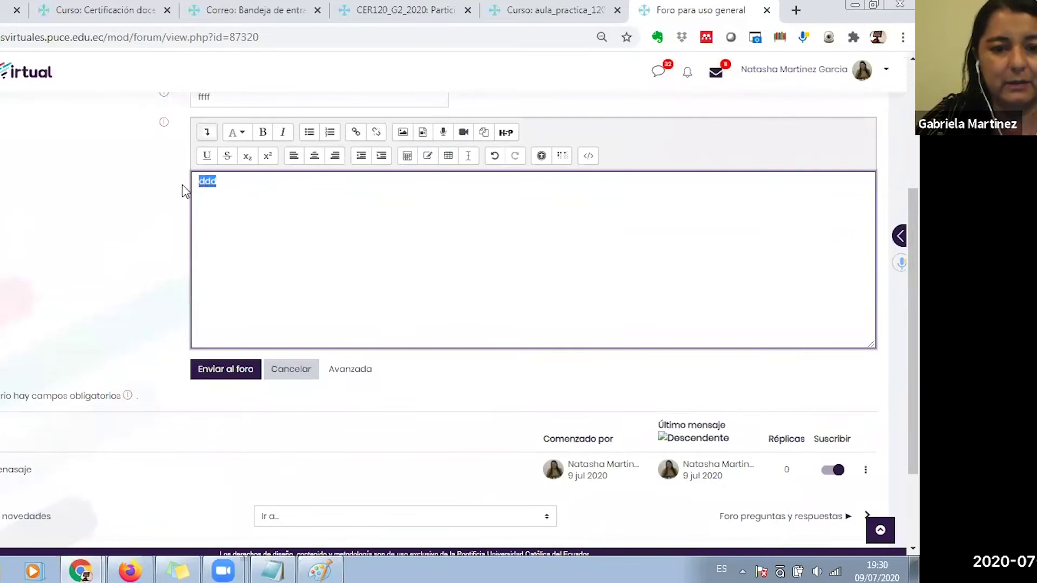
click(357, 134)
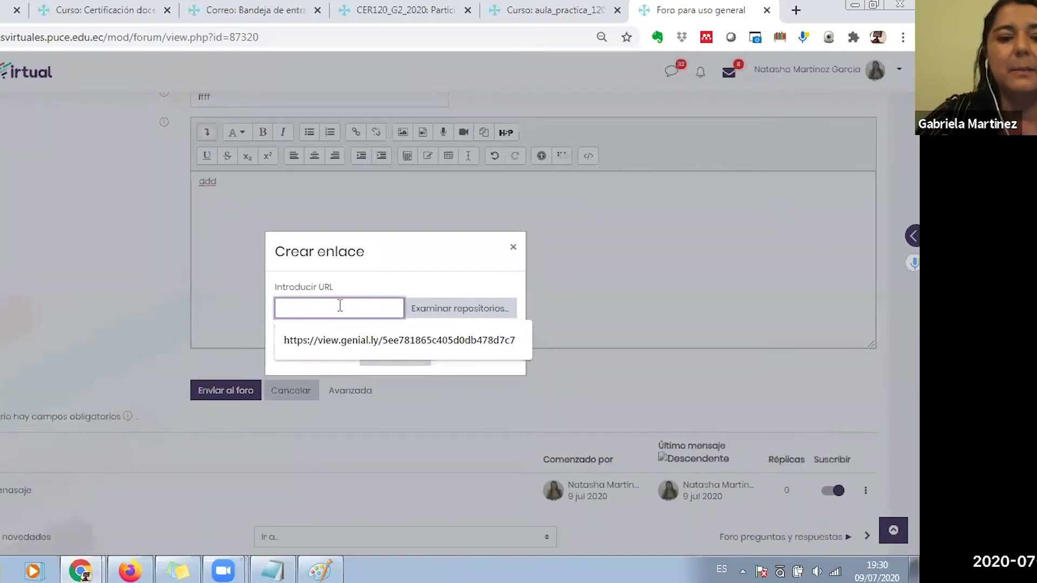
click(513, 248)
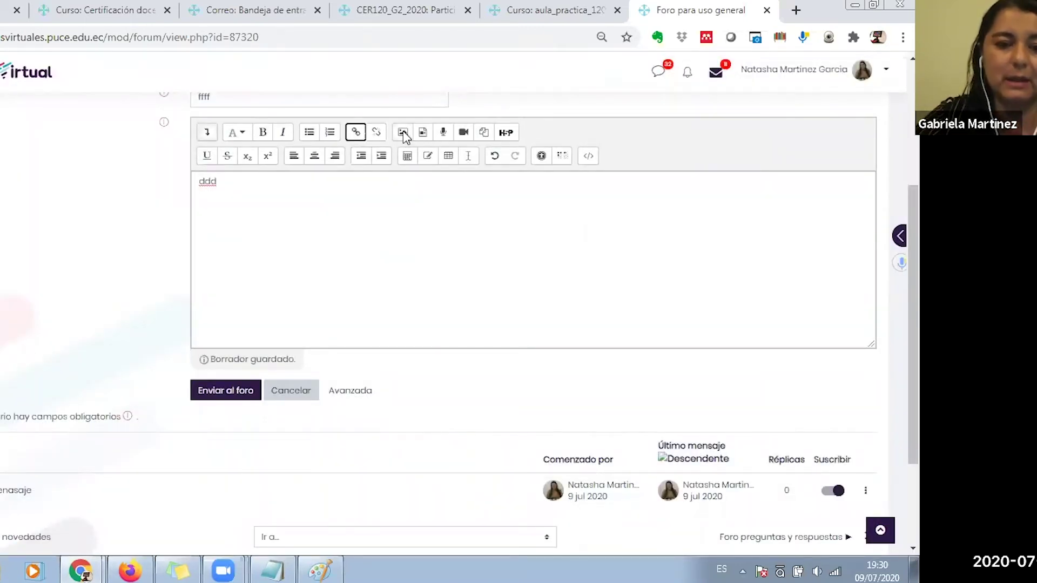
Examine the message editor's image properties and multimedia insertion dialogs, closing each one without inserting anything
click(403, 134)
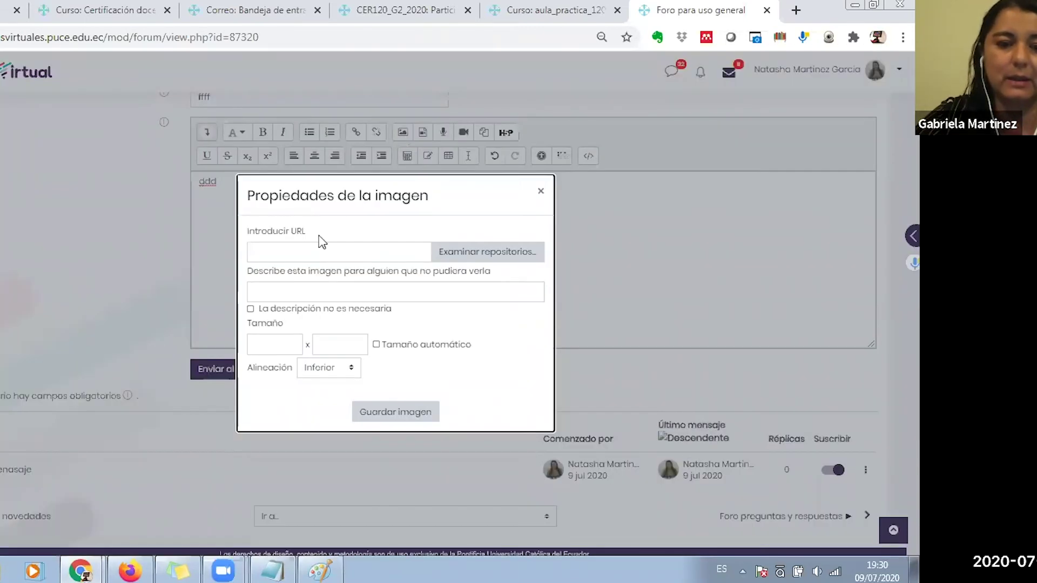
click(541, 194)
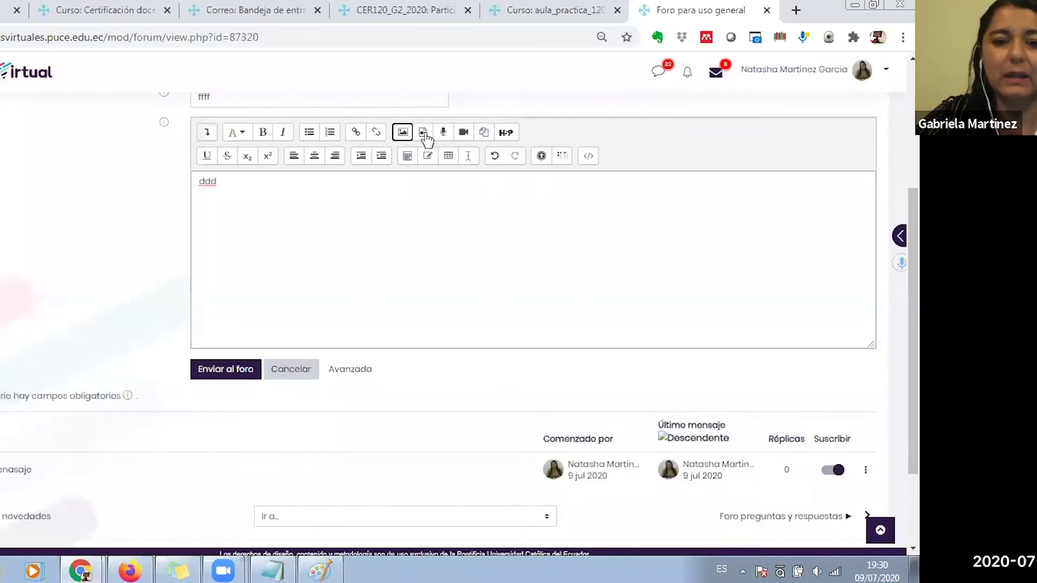
click(424, 132)
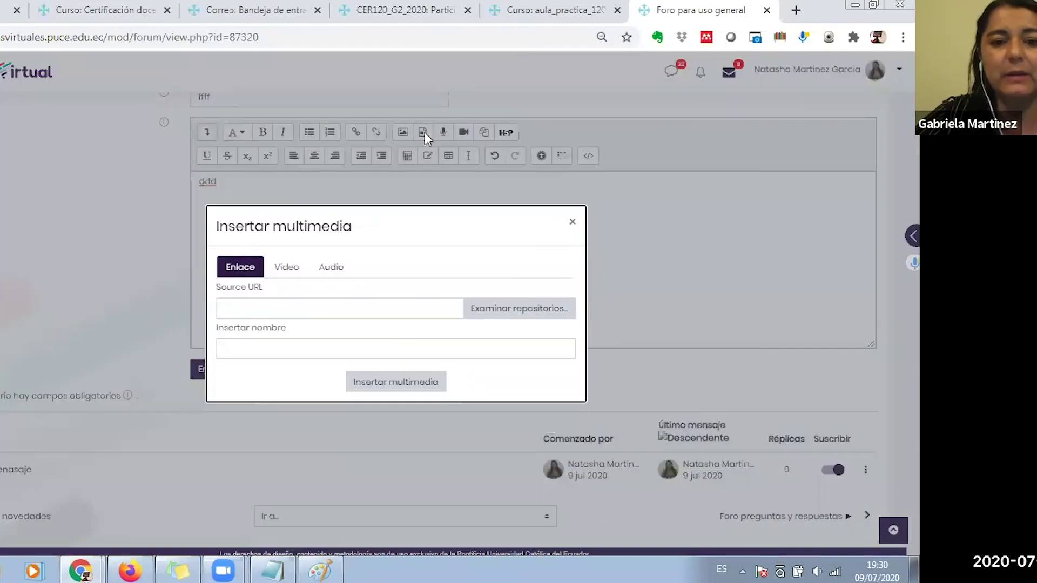
click(572, 222)
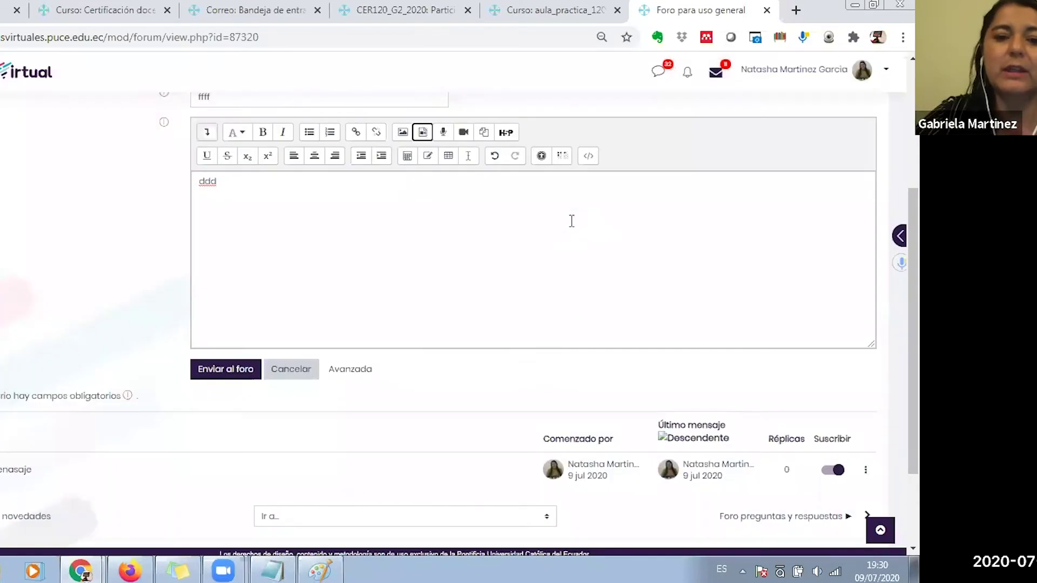
Examine the message editor's audio and video recording dialogs without recording, and close the forum's browser tab without posting the topic
click(443, 133)
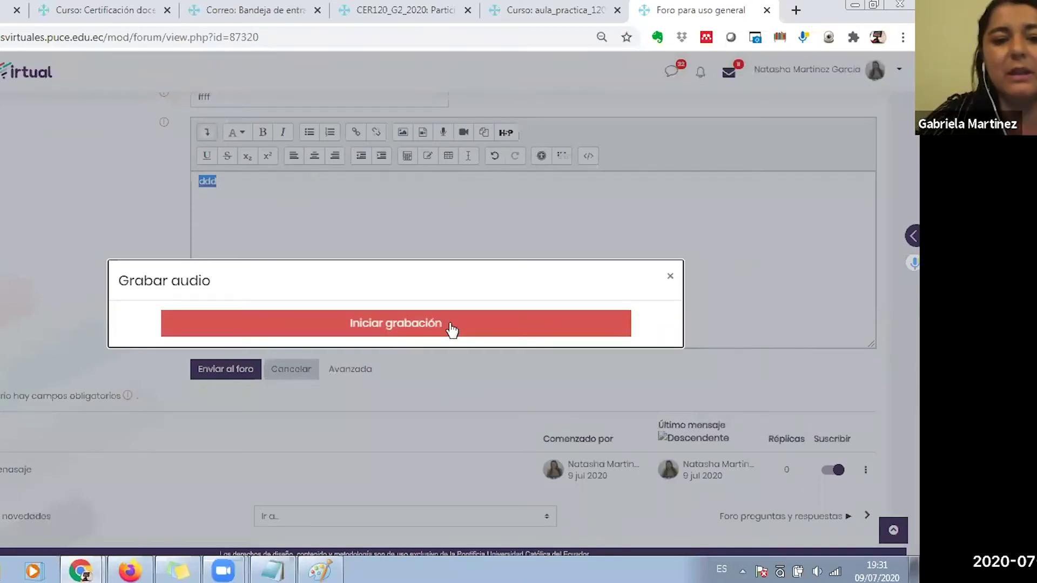
click(670, 277)
click(463, 132)
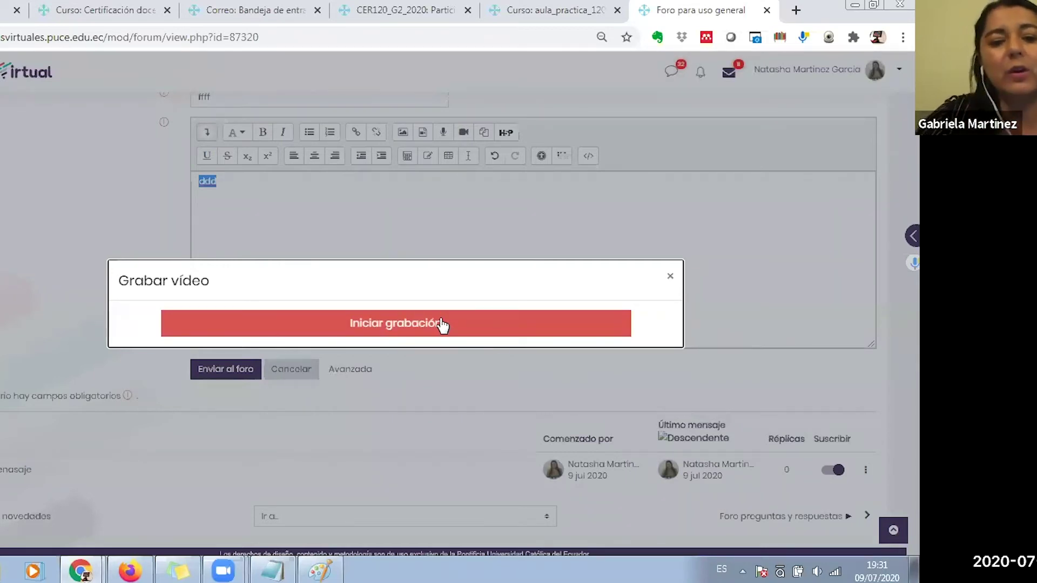
click(670, 280)
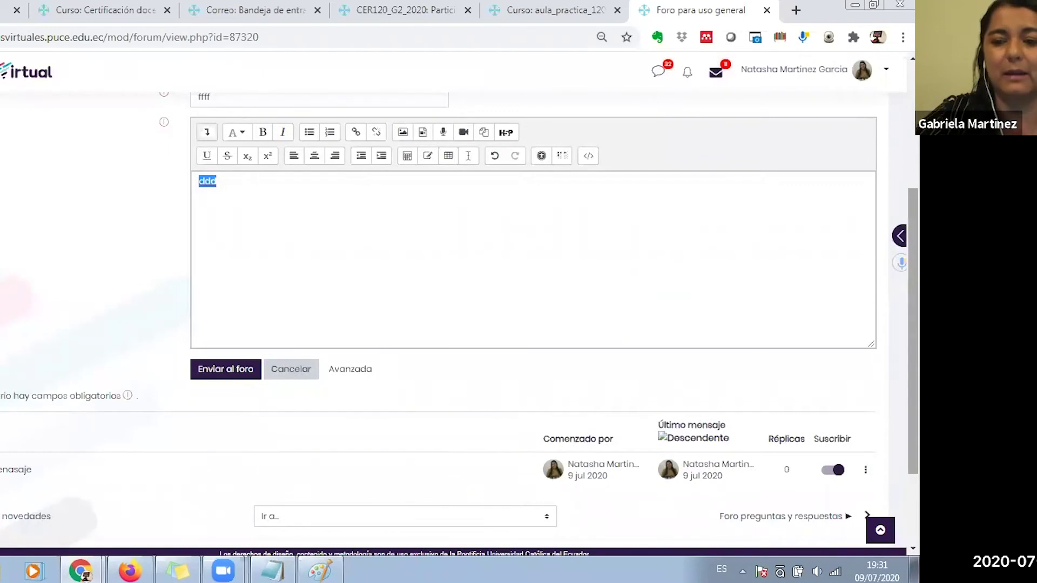
scroll(459, 324, up, 4)
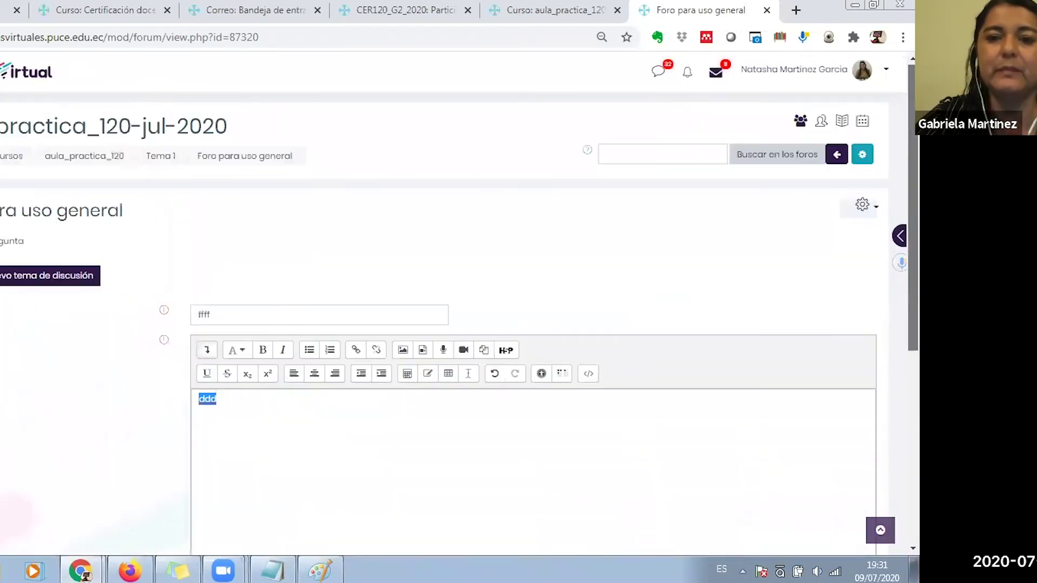
click(768, 12)
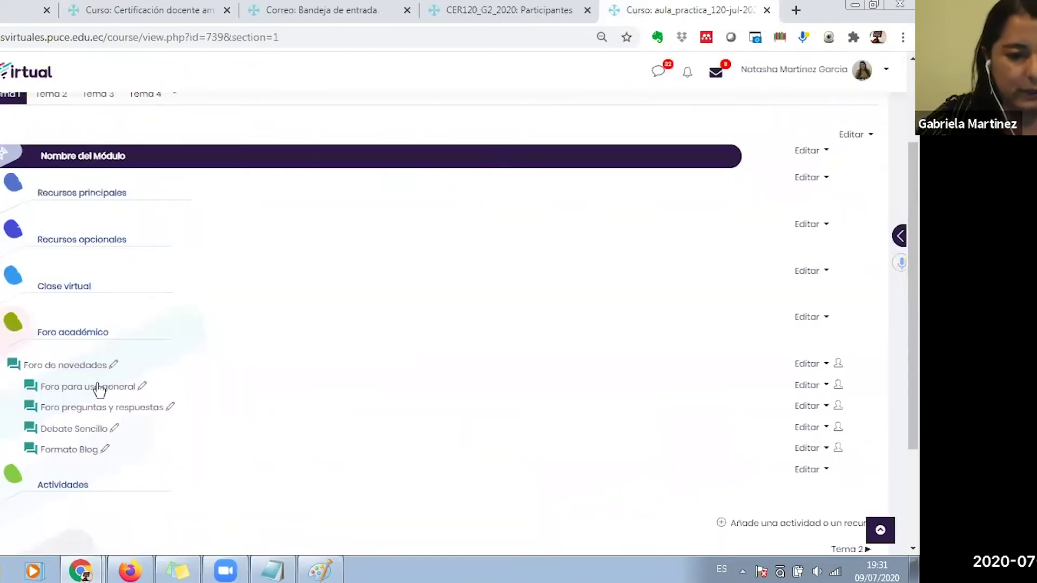
Open Foro preguntas y respuestas, Debate Sencillo and Formato Blog in separate browser tabs, and switch to the Foro preguntas y respuestas tab
right_click(89, 407)
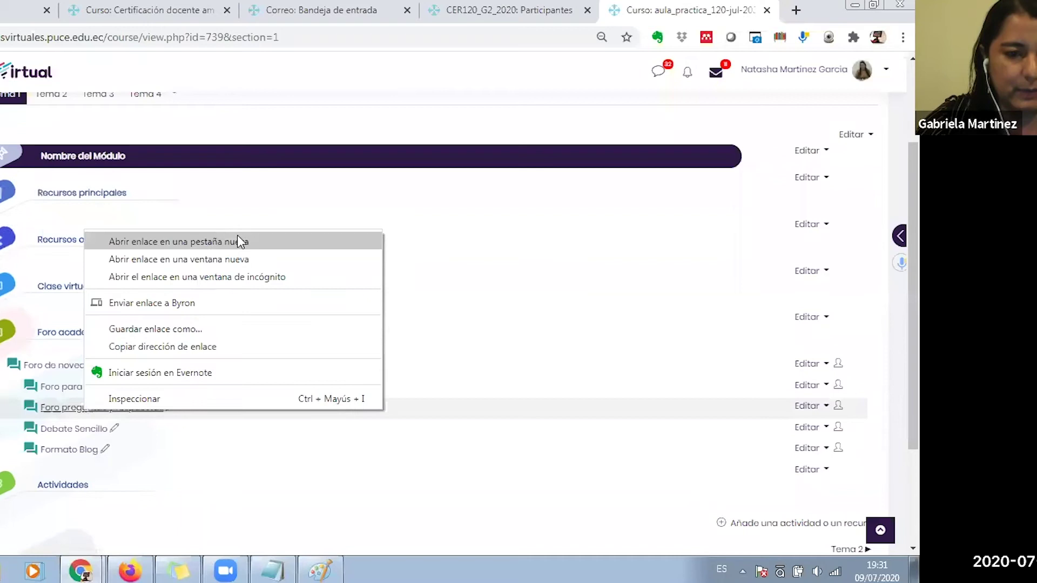
click(238, 237)
right_click(65, 427)
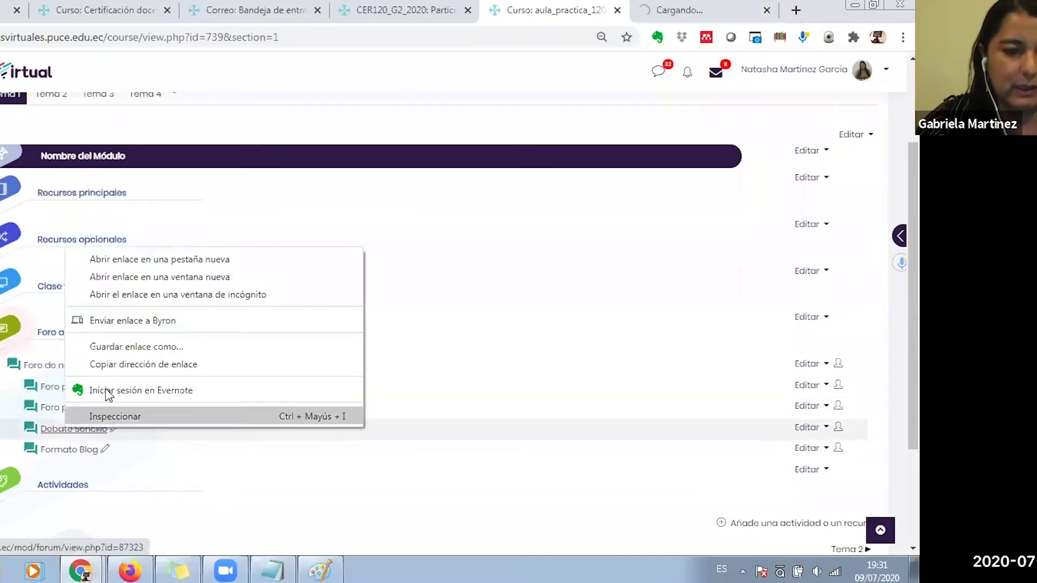
click(225, 260)
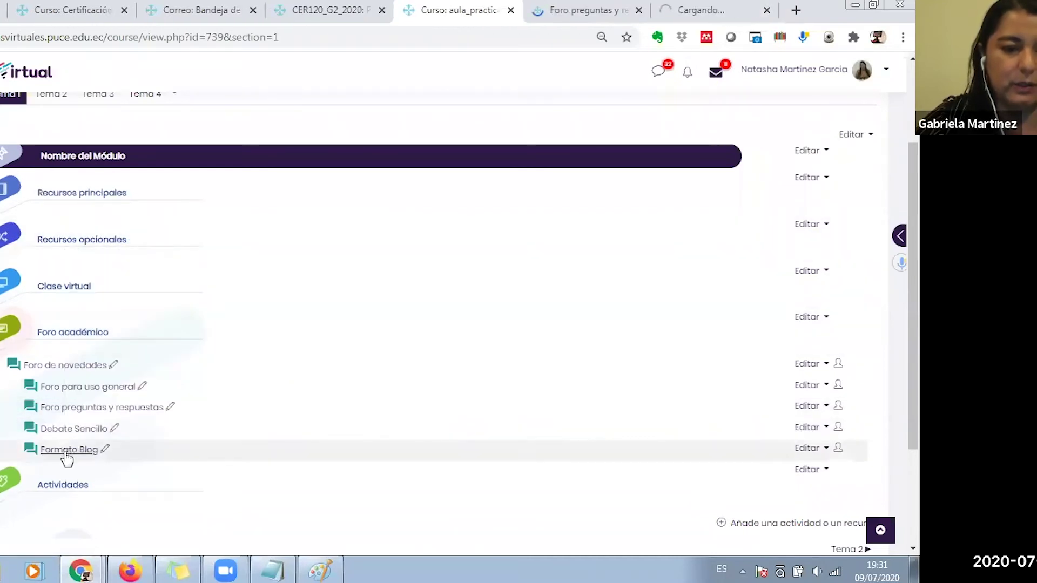
right_click(67, 457)
click(243, 292)
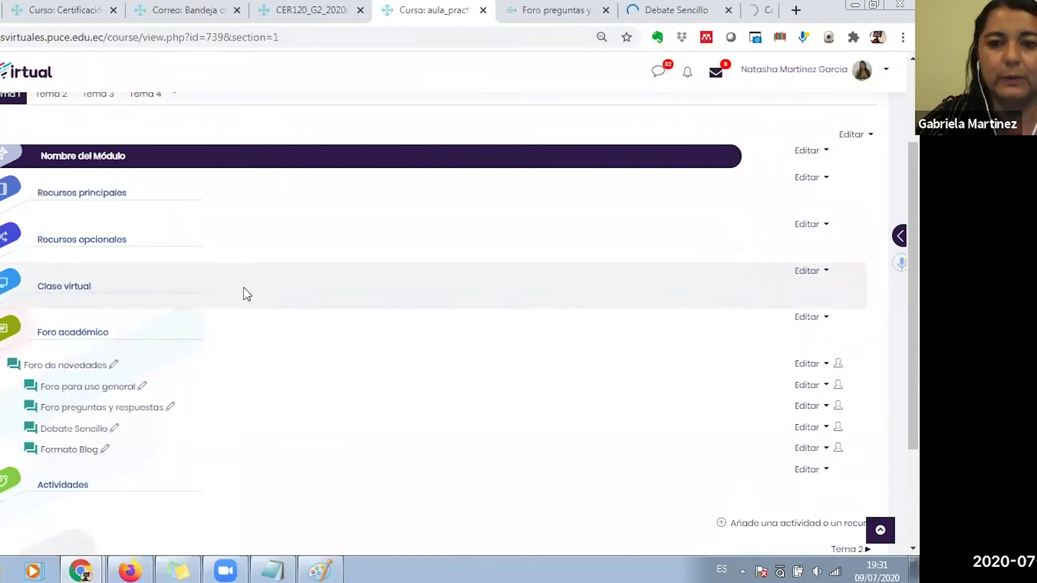
click(495, 15)
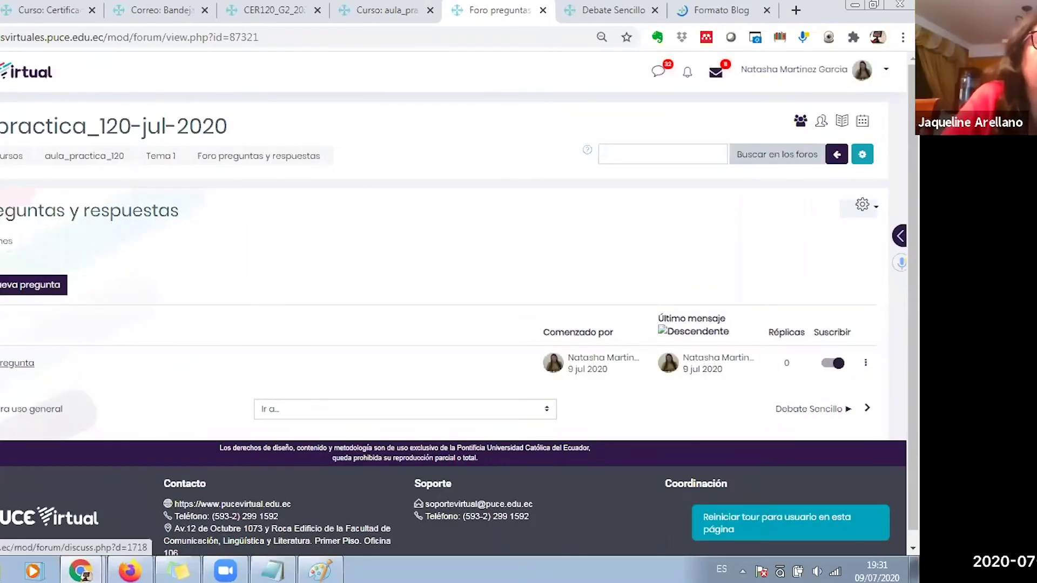
Switch the course role to Estudiante to view Foro preguntas y respuestas as a student
click(886, 70)
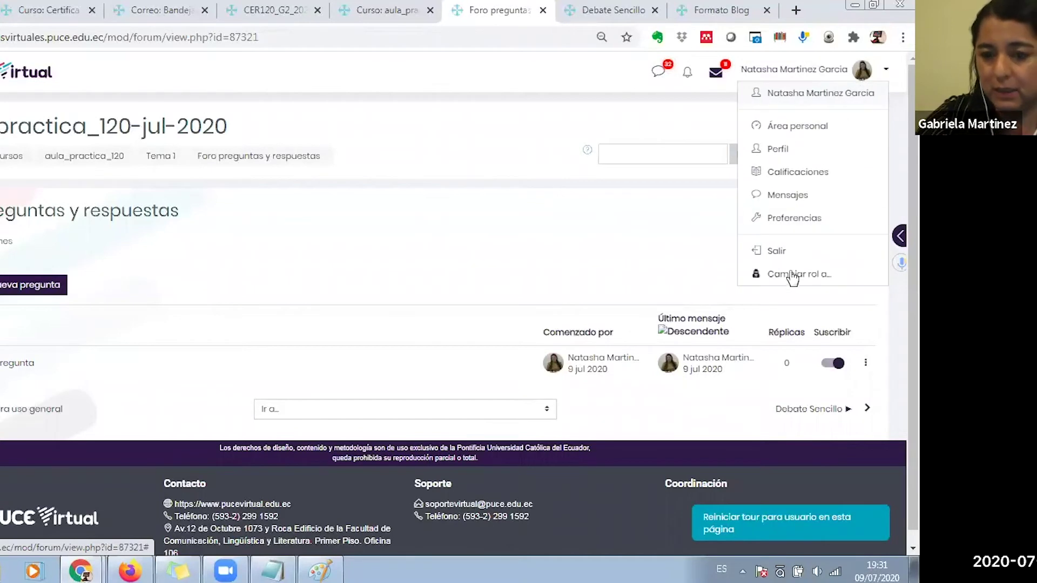
key(Escape)
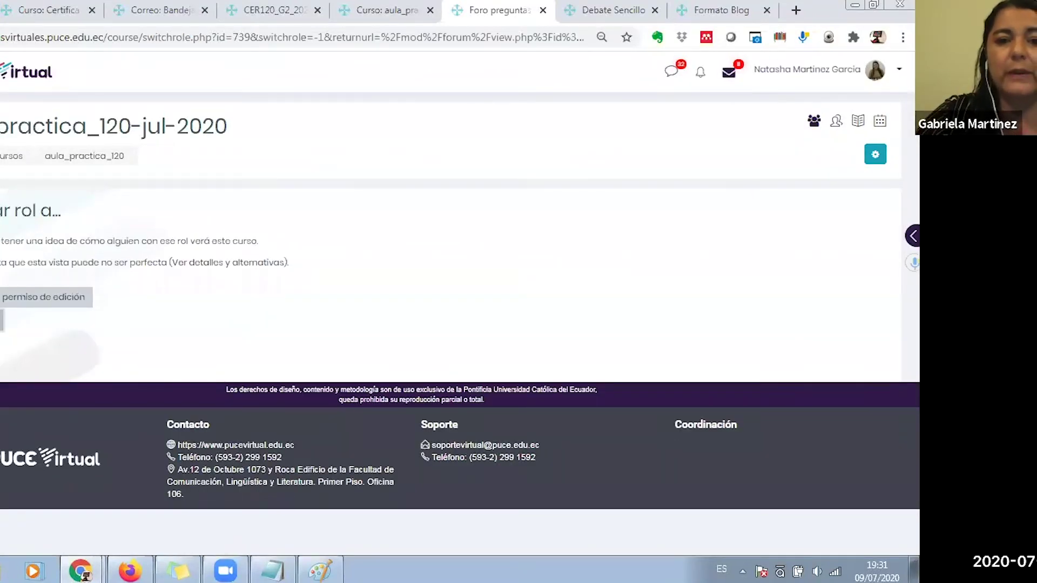
click(3, 318)
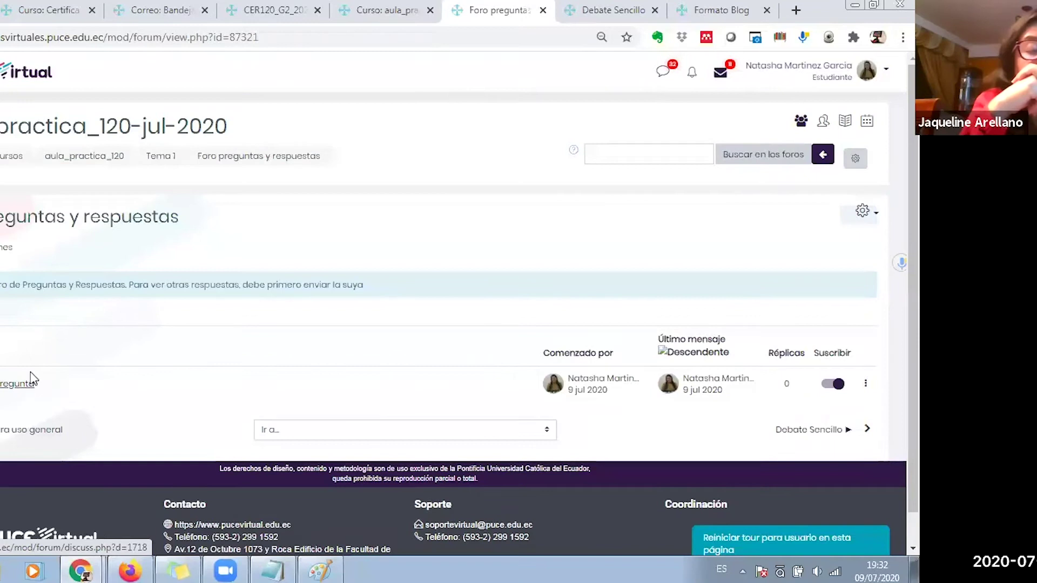
Examine how discussions are laid out in the Debate Sencillo and Formato Blog forums
click(599, 12)
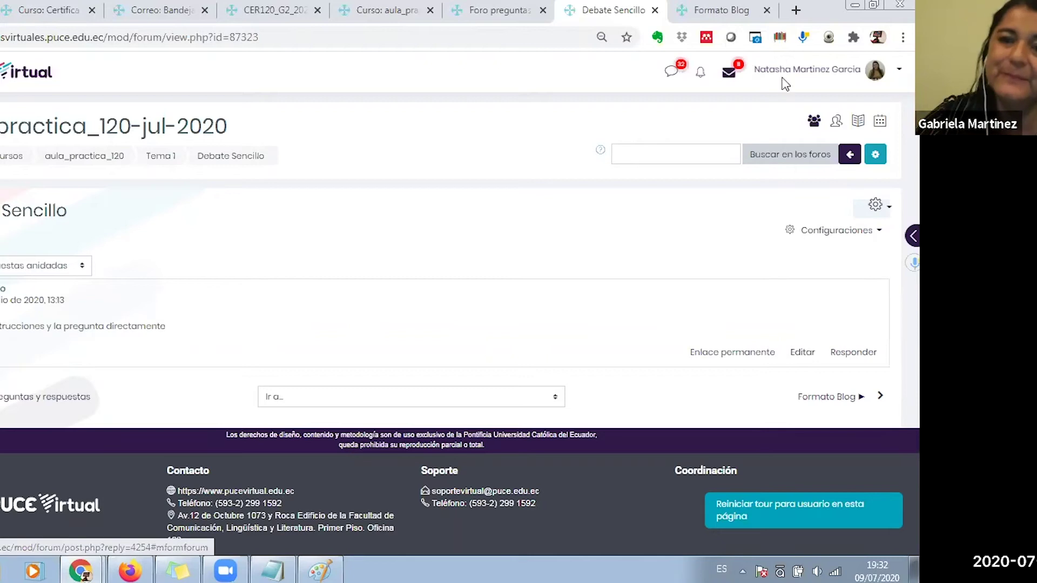
click(732, 9)
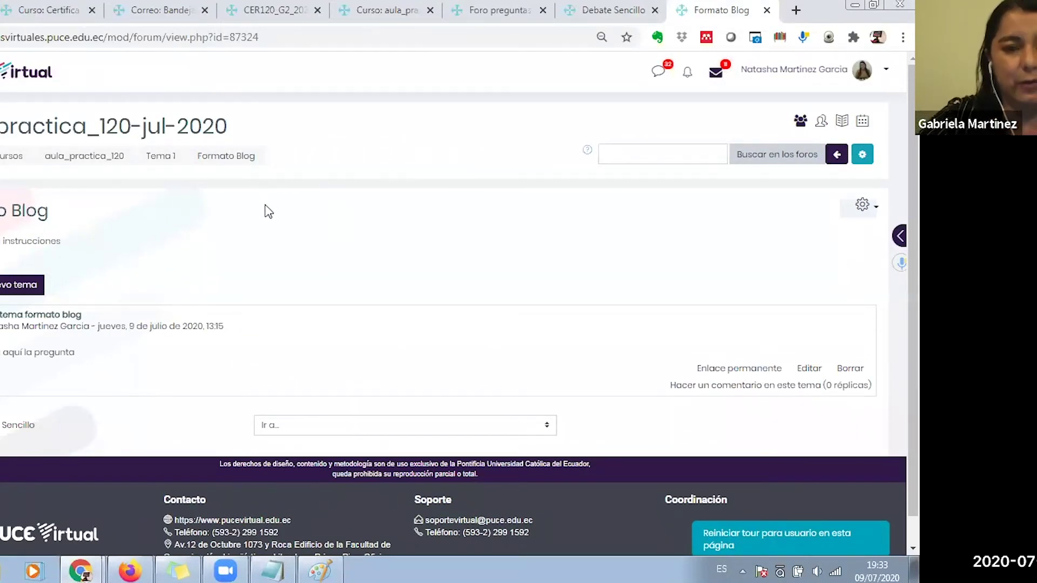
click(279, 36)
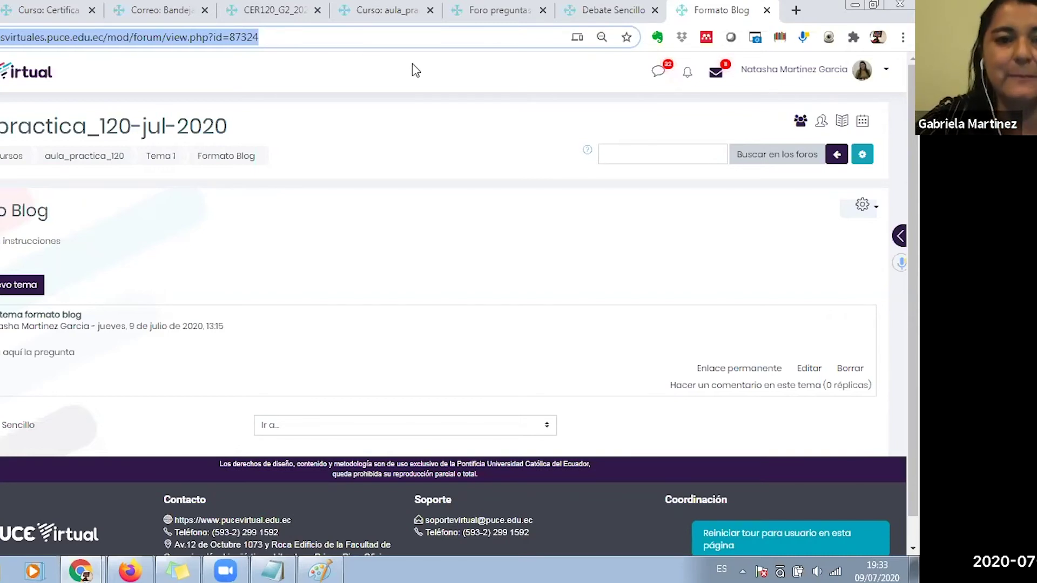
Close the browser tabs of Foro preguntas y respuestas, Debate Sencillo and Formato Blog
click(281, 13)
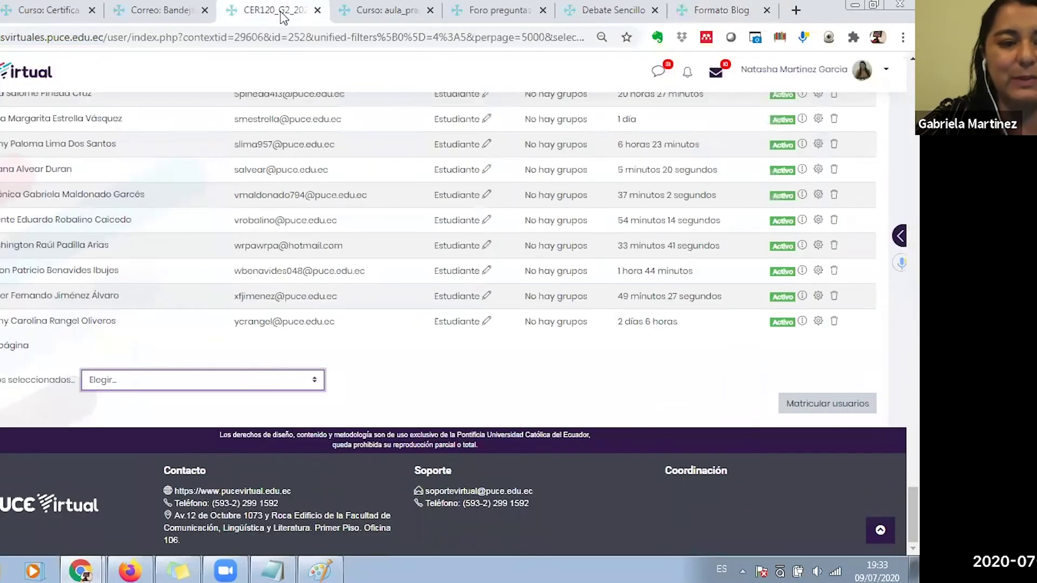
click(373, 11)
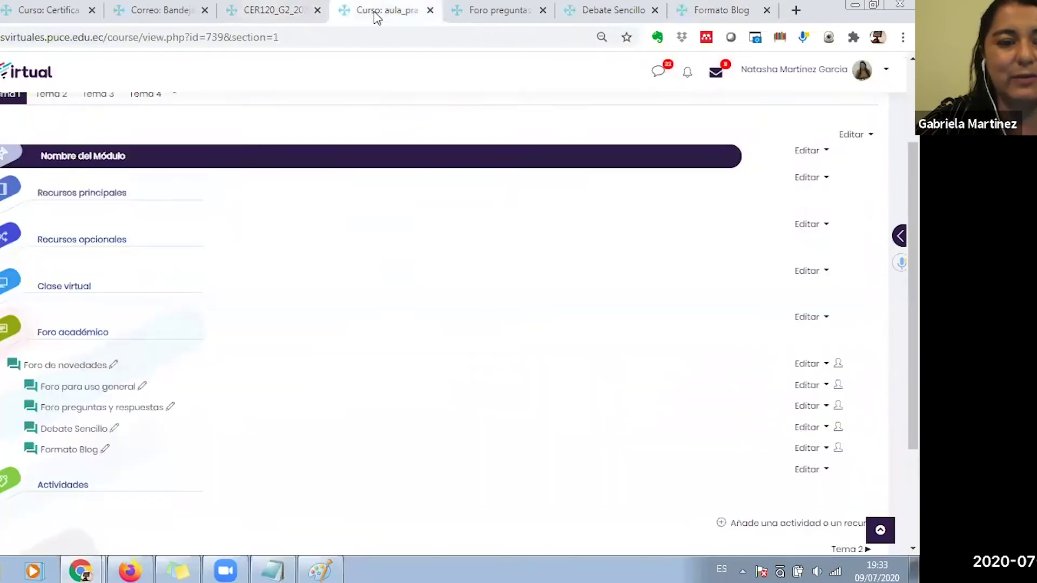
click(513, 13)
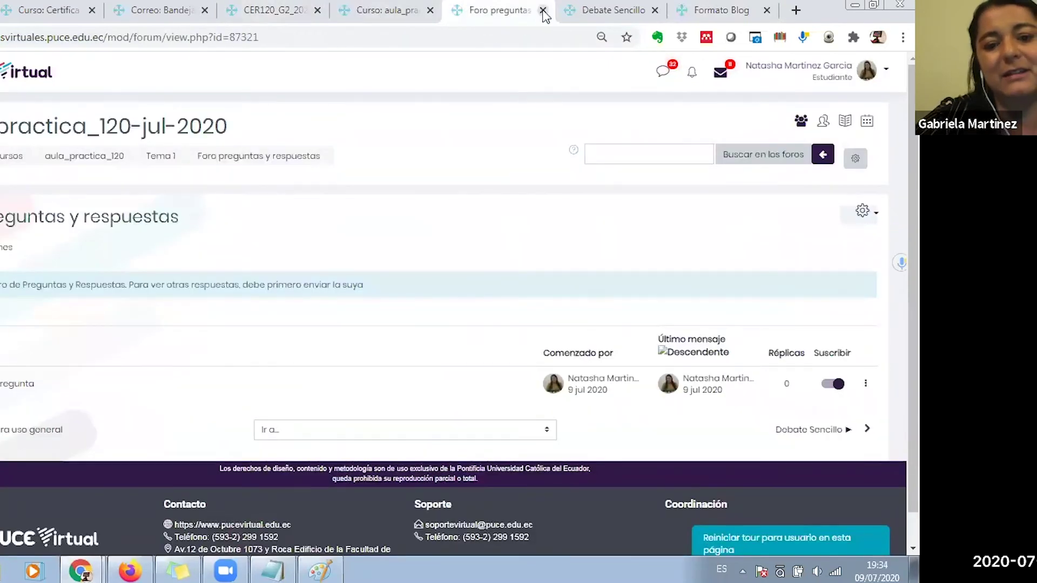
click(542, 10)
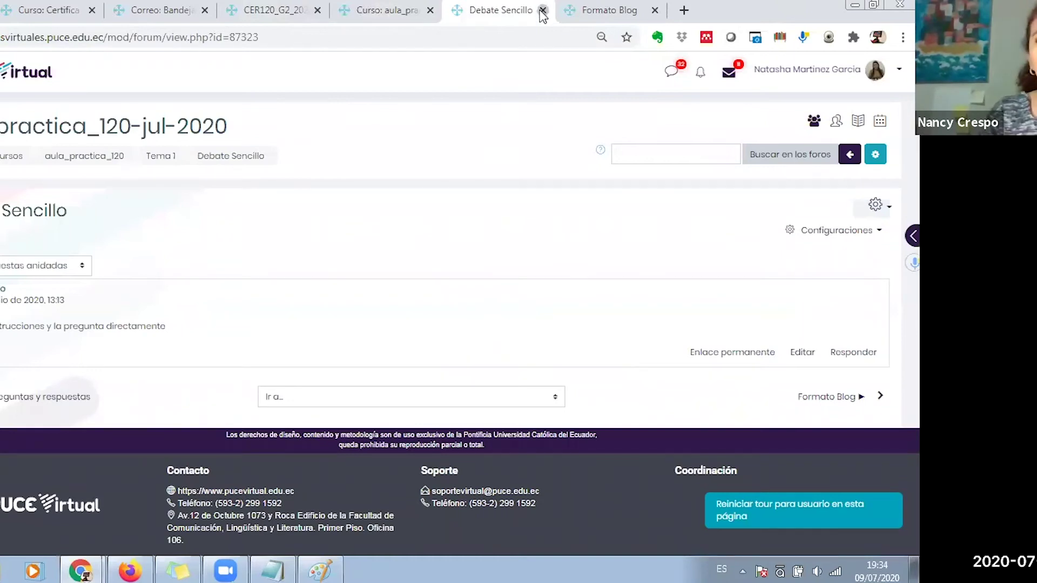
click(543, 11)
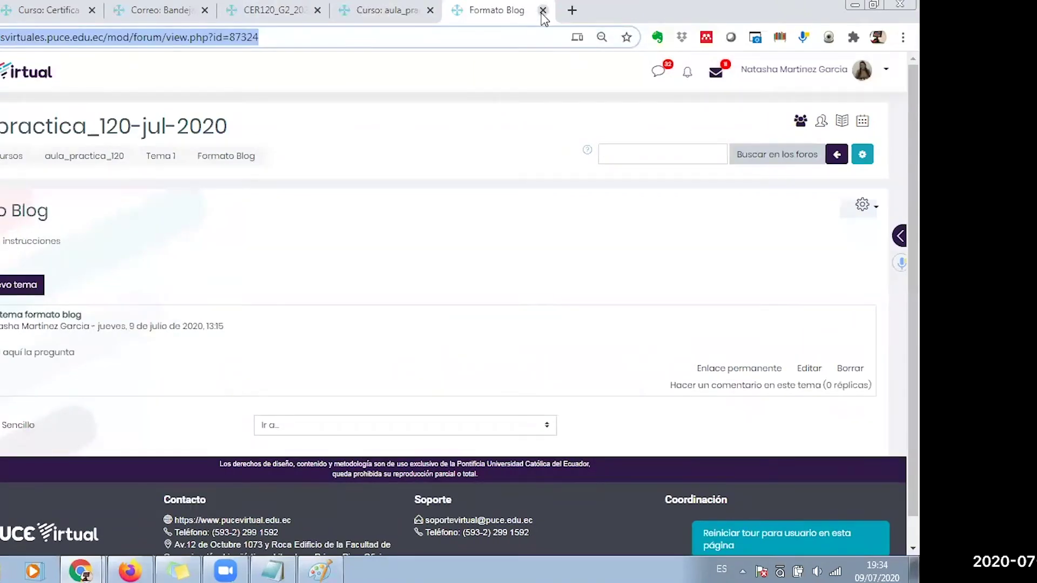
click(543, 11)
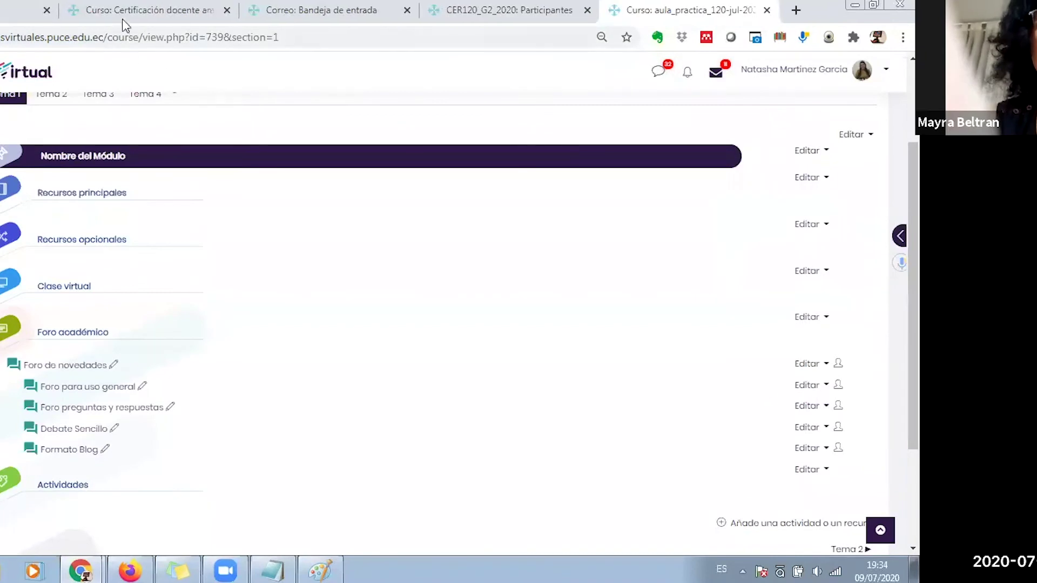
Open Foro módulo 5 from Módulo 5 of the Certificación docente course in a separate browser tab and switch to it
click(136, 10)
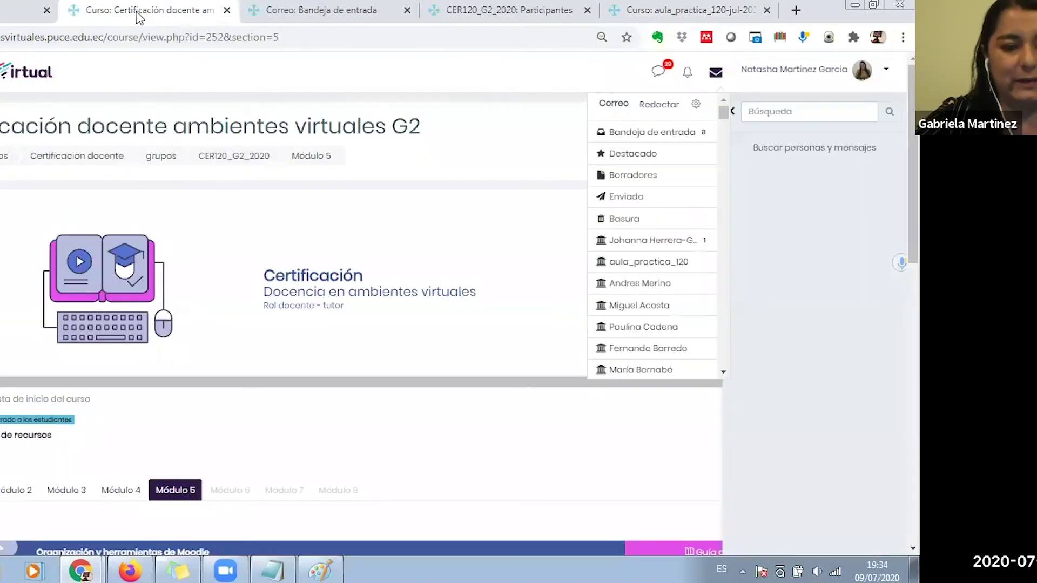
scroll(292, 325, down, 6)
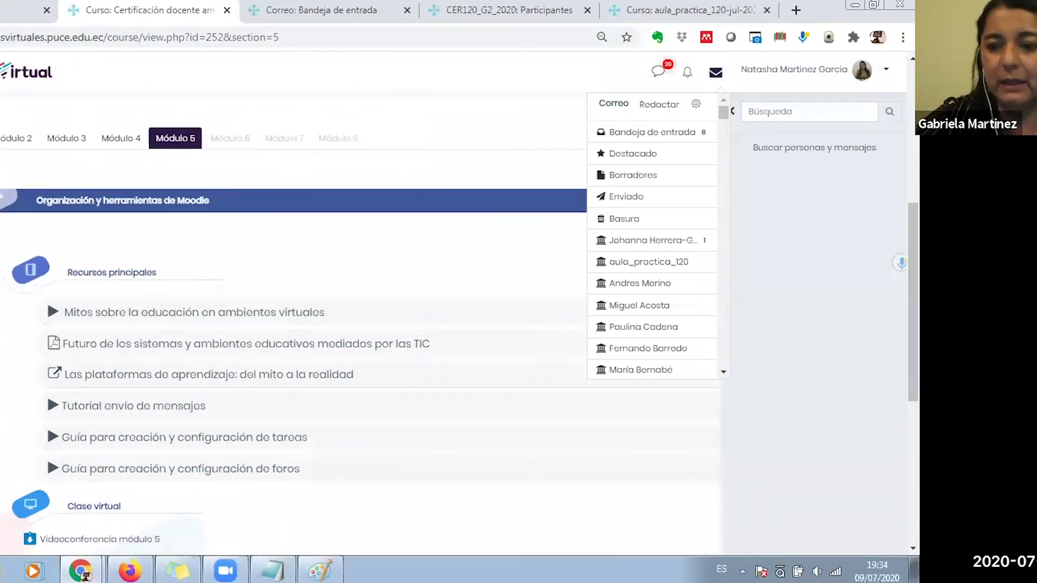
scroll(359, 335, down, 5)
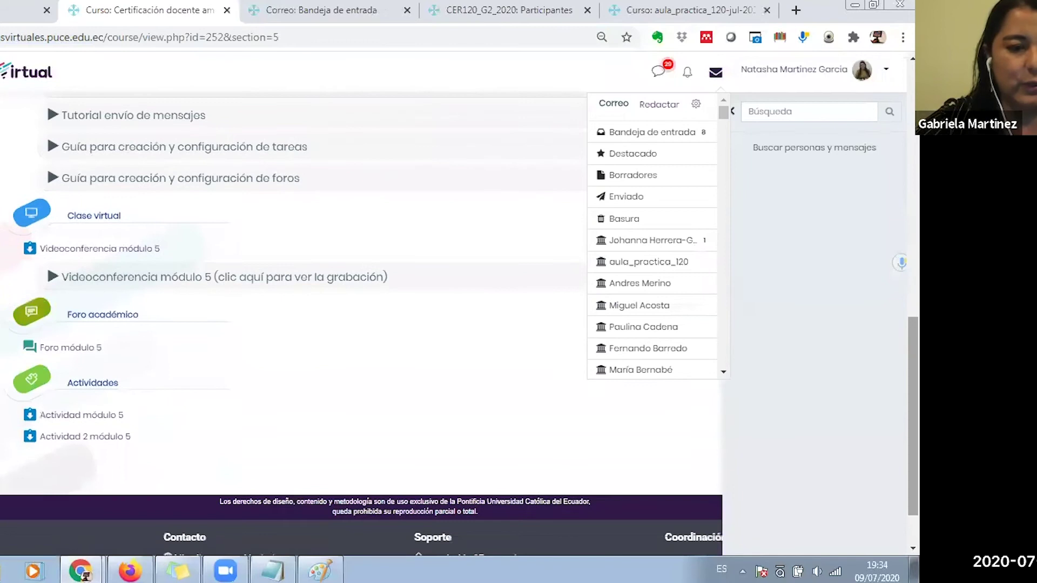
right_click(66, 352)
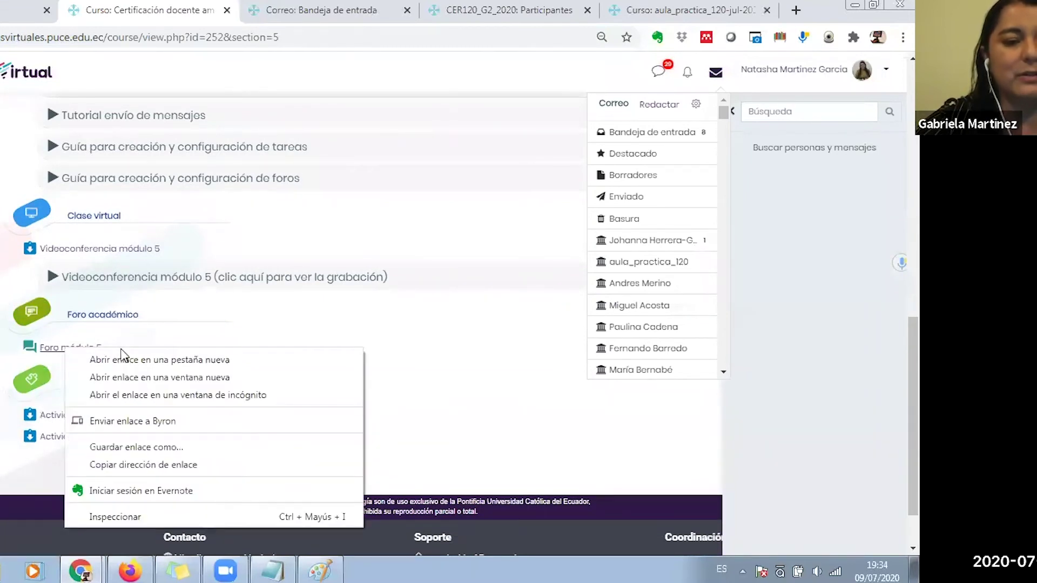
click(128, 359)
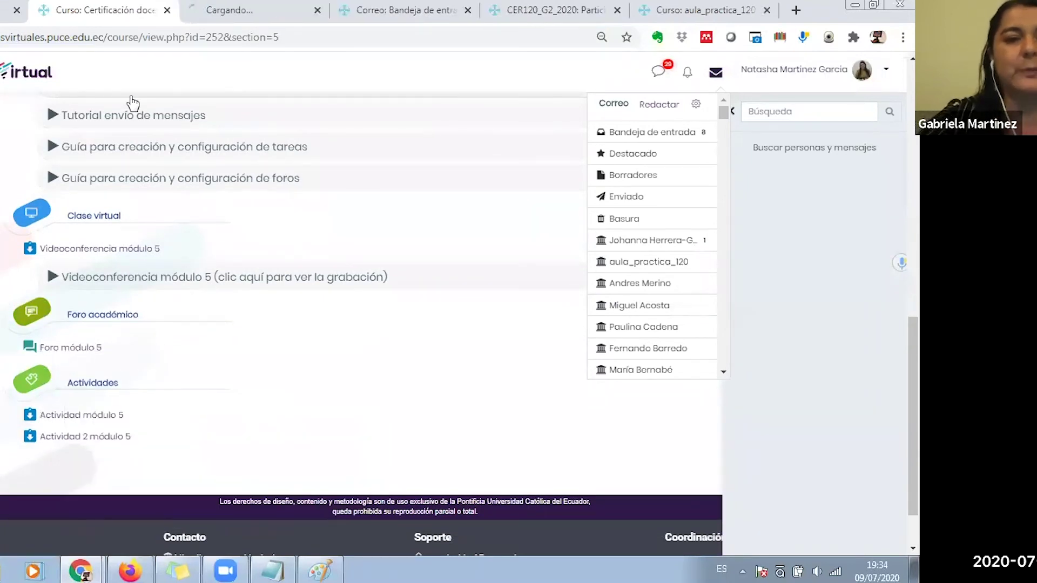
click(241, 17)
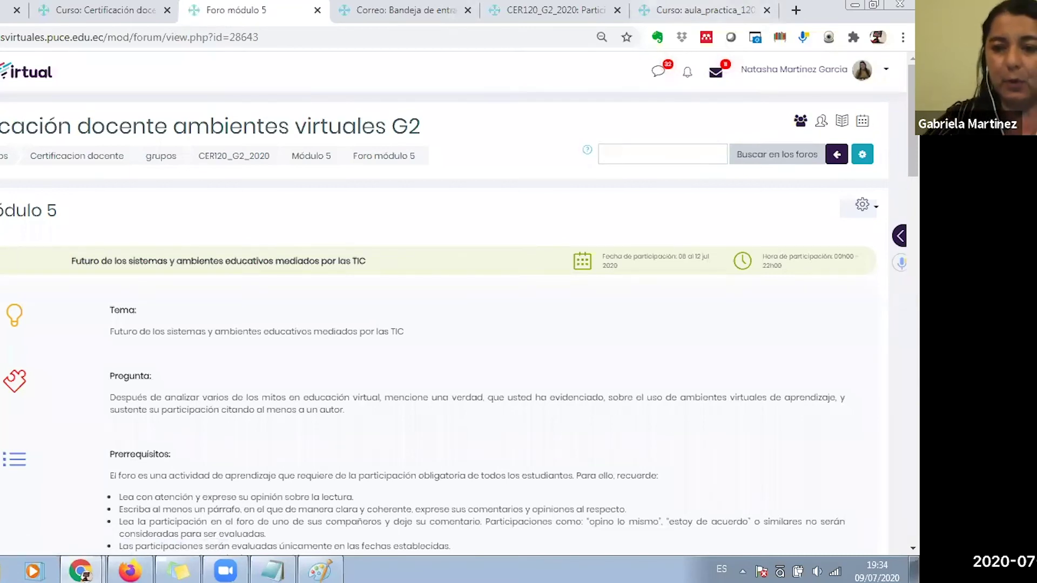
Open the user grading view of Foro módulo 5 from above its discussion list
scroll(443, 324, down, 10)
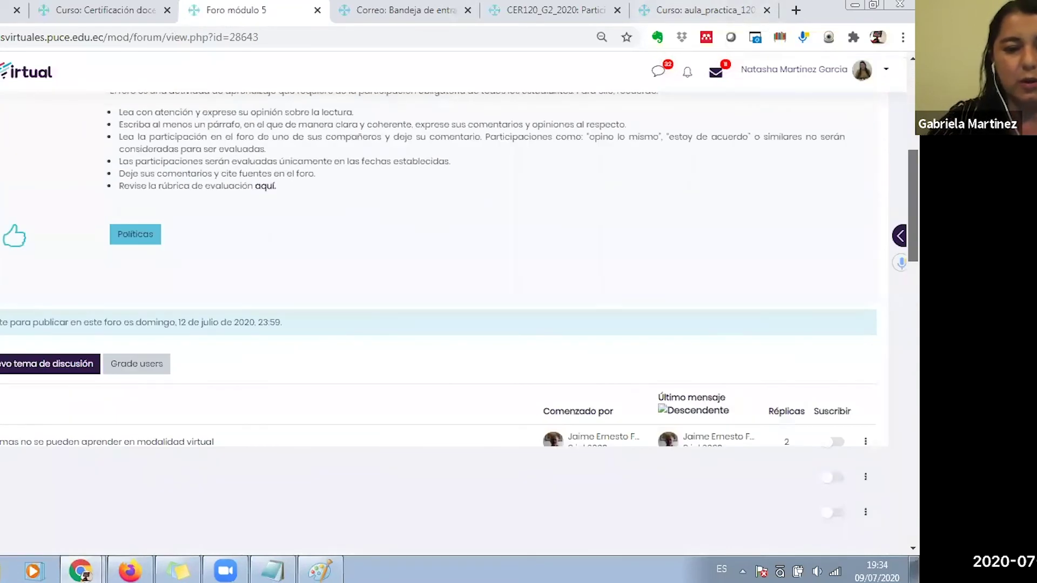
scroll(442, 324, down, 1)
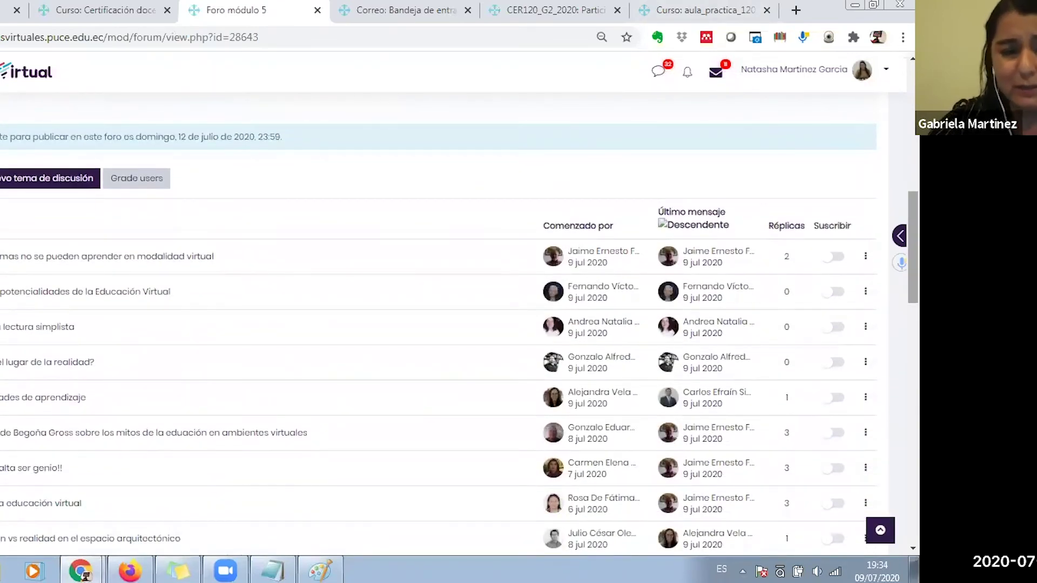
click(139, 180)
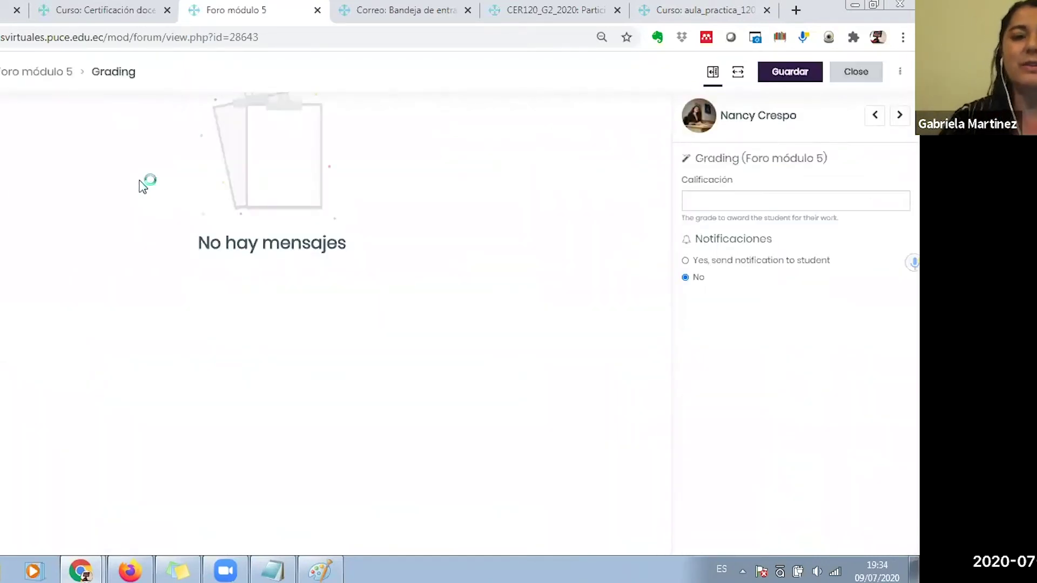
Open Foro módulo 5 again in a second browser tab and examine its instructions, grading option and discussion list
click(114, 20)
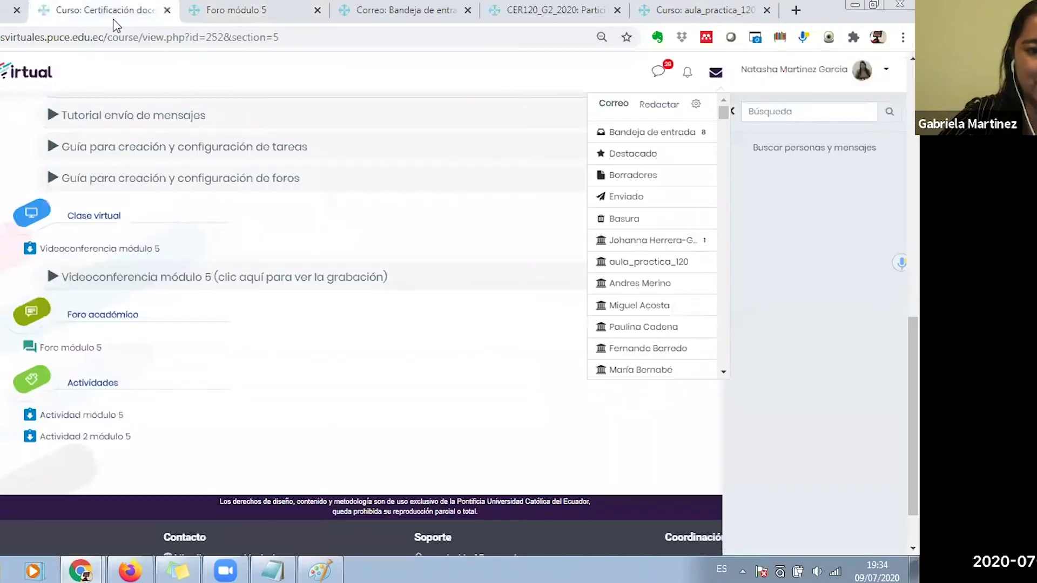
click(236, 16)
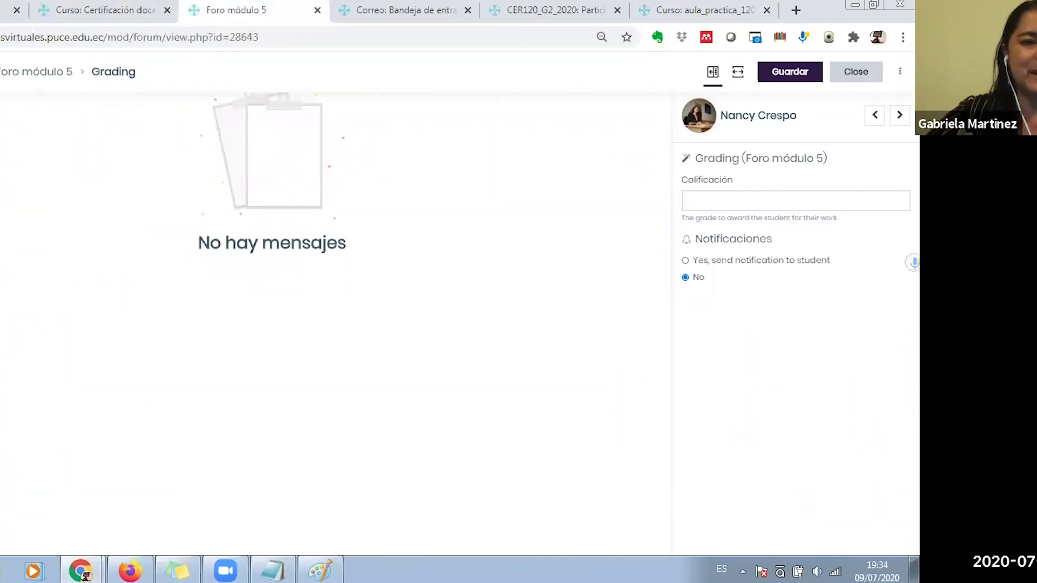
click(98, 14)
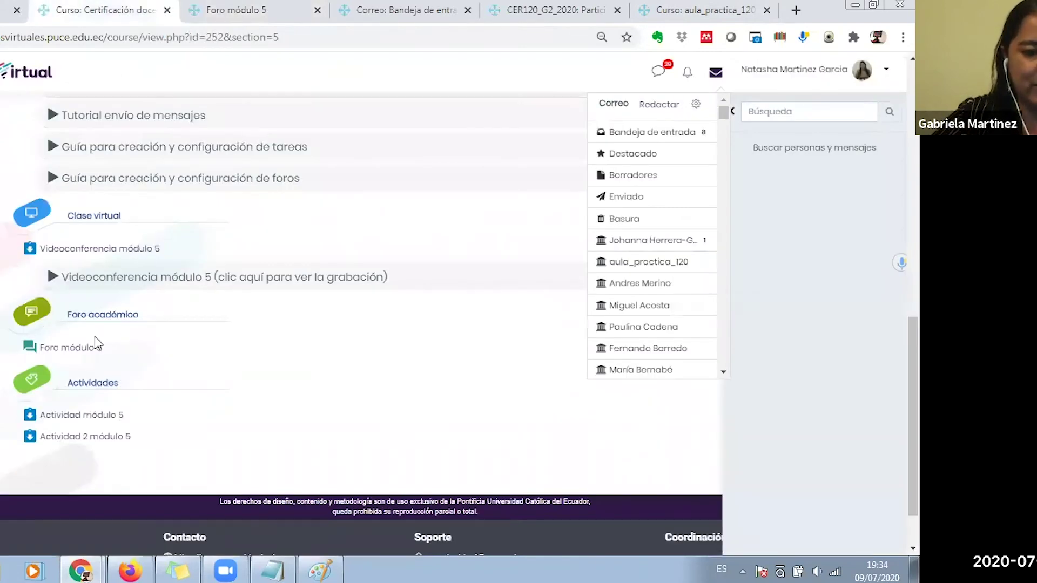
right_click(80, 347)
click(111, 360)
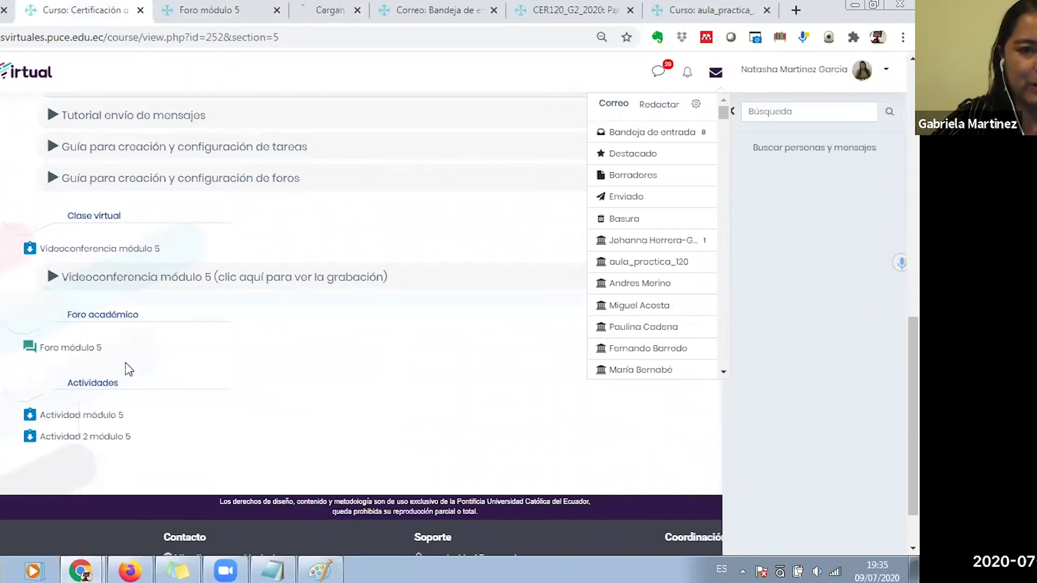
click(321, 14)
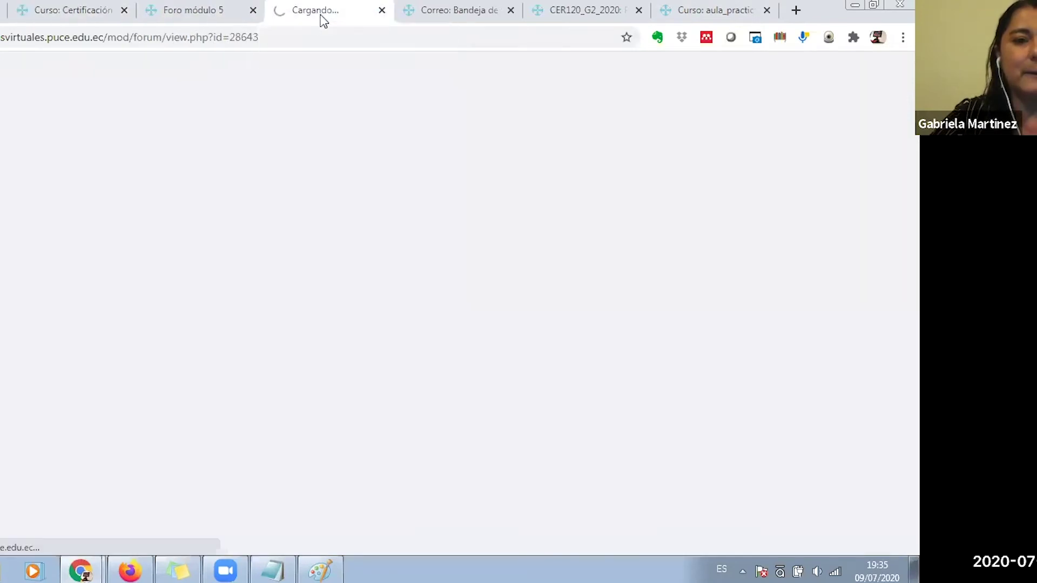
click(201, 21)
click(311, 21)
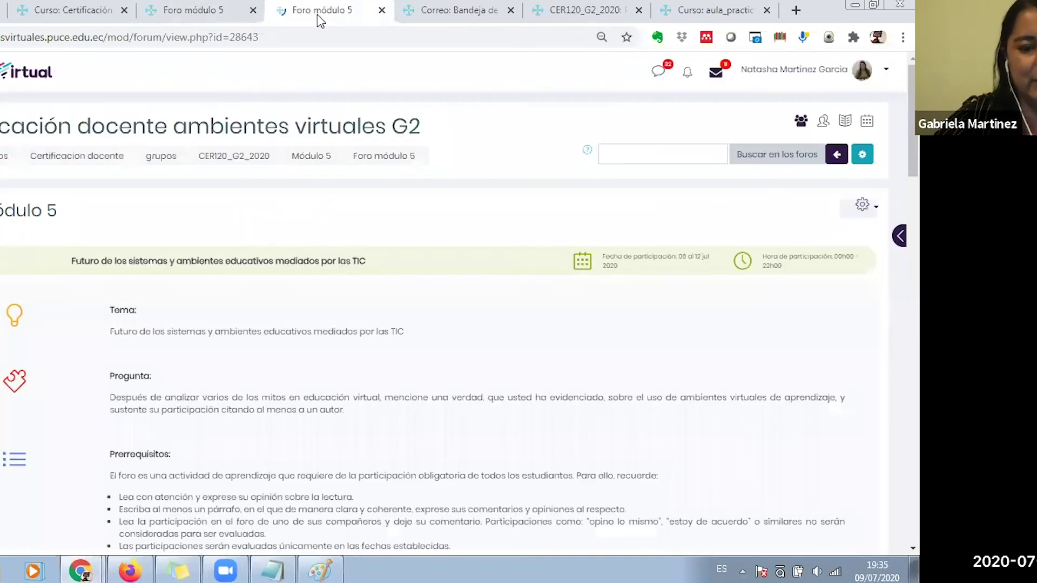
scroll(437, 314, down, 8)
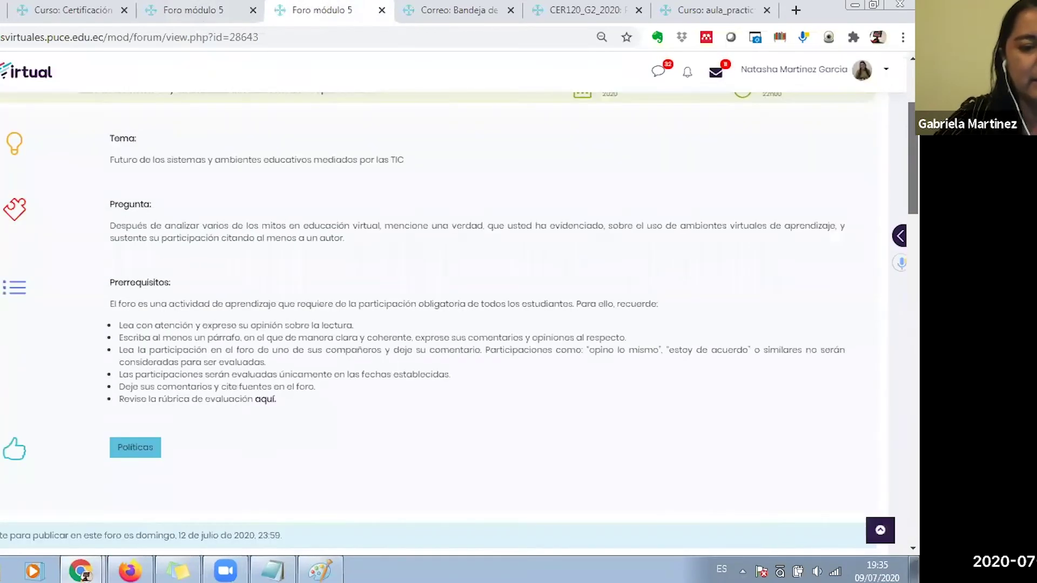
scroll(437, 314, down, 1)
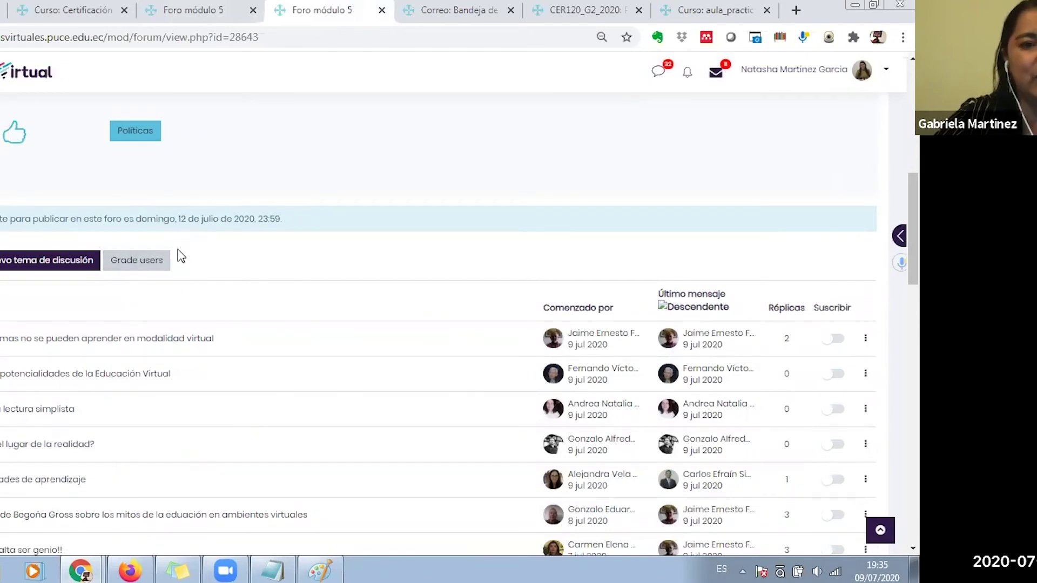
Return to the Foro módulo 5 grading view, advance through the participants to one with posts, and read those contributions to the end
click(206, 13)
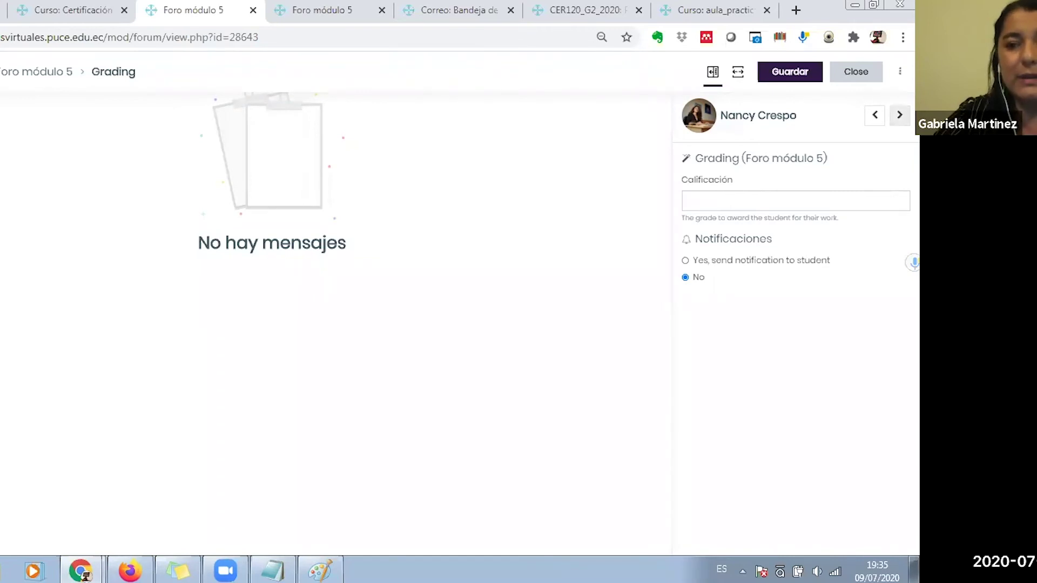
click(899, 115)
click(900, 115)
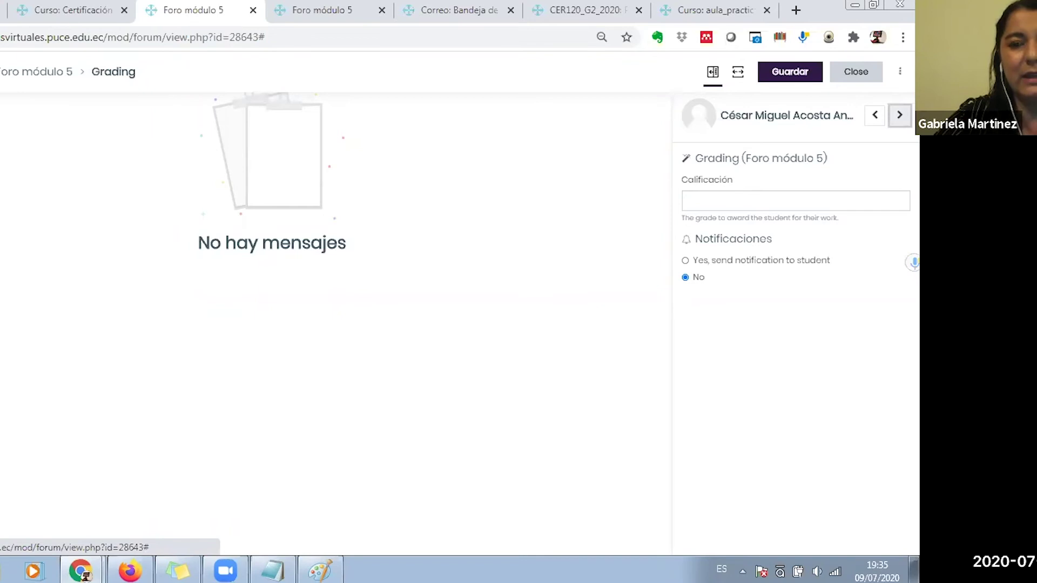
click(899, 115)
click(899, 114)
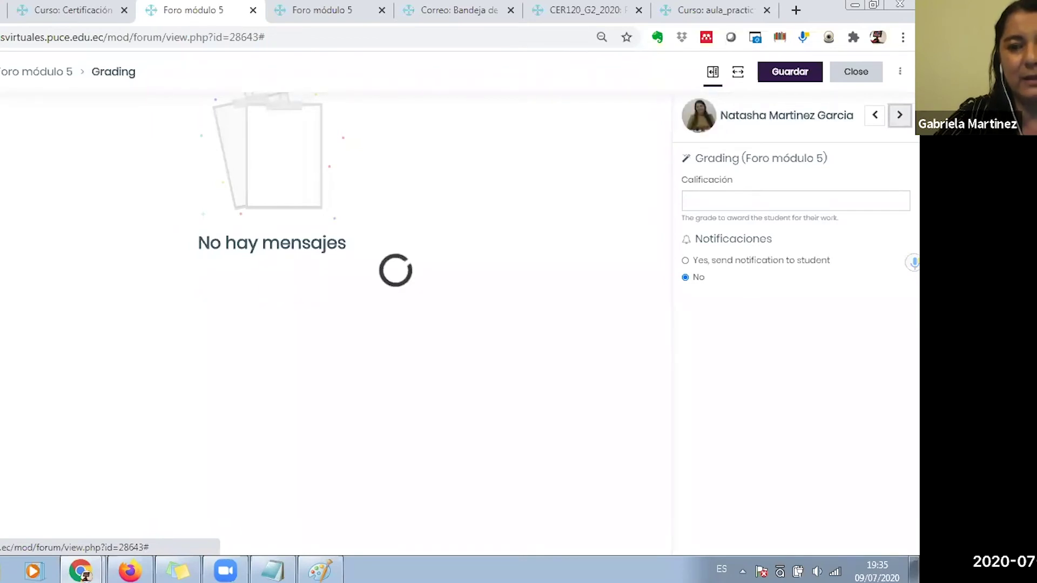
click(899, 115)
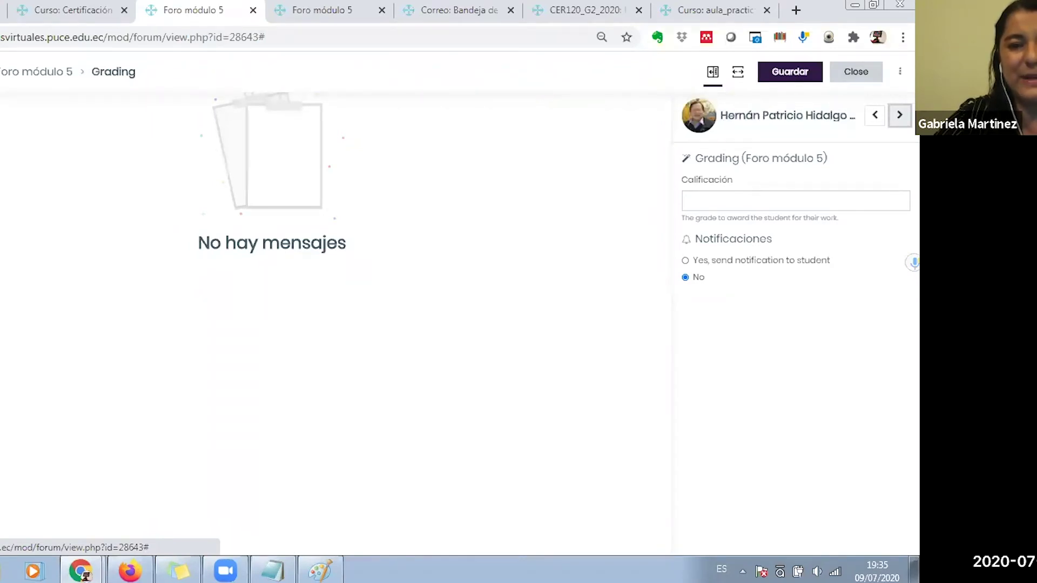
click(899, 114)
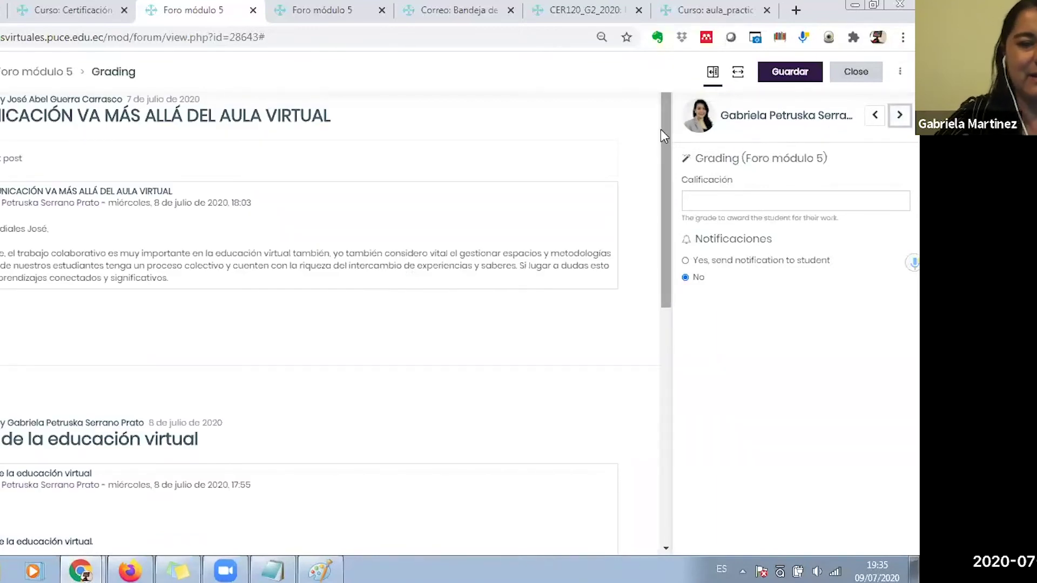
drag(661, 130, 687, 386)
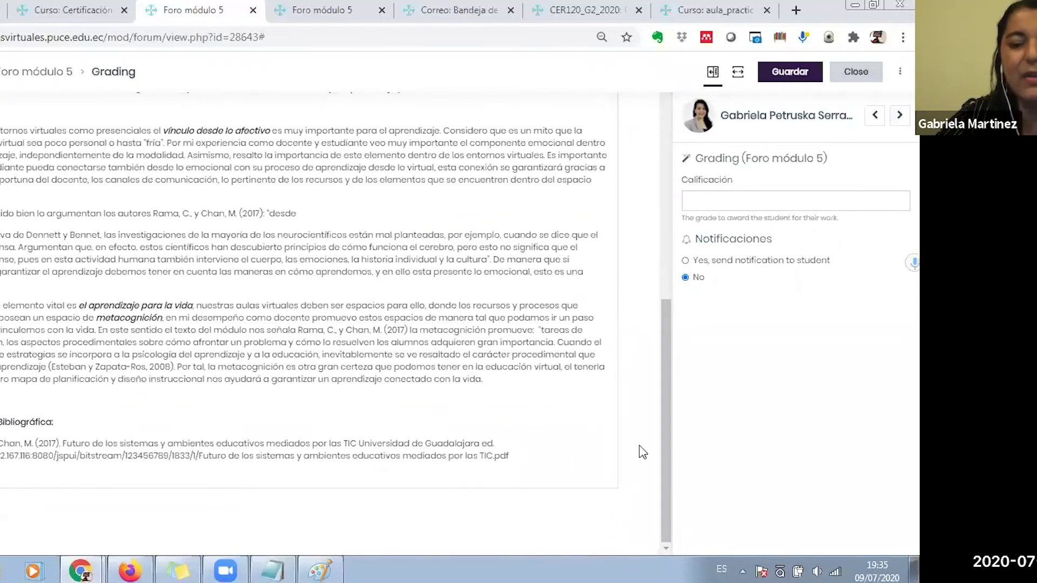
Review the selected participant's reply in the Foro módulo 5 grading view and place the cursor in the Calificación field
drag(662, 447, 668, 217)
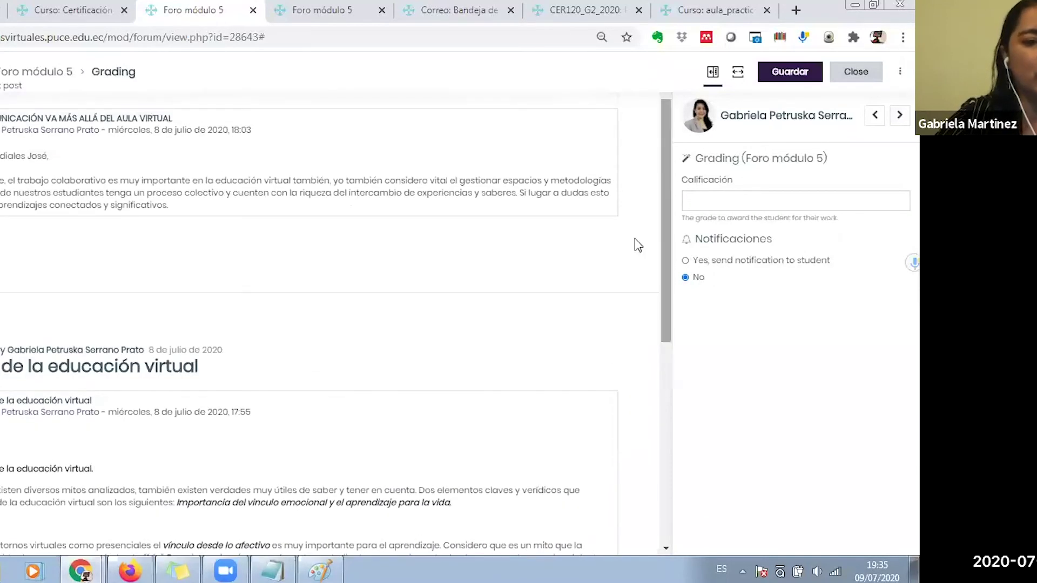
drag(215, 193, 261, 191)
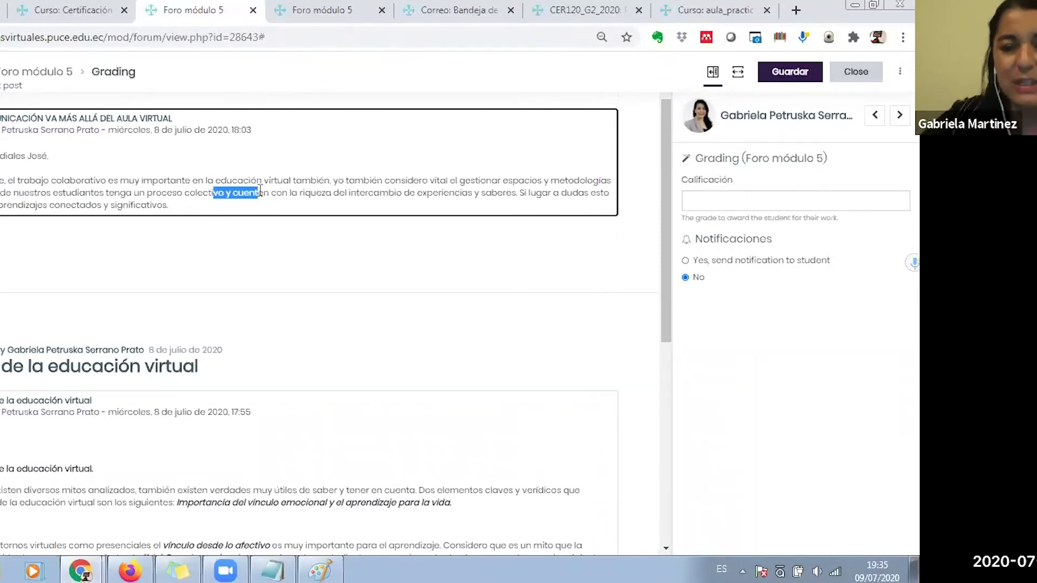
click(728, 201)
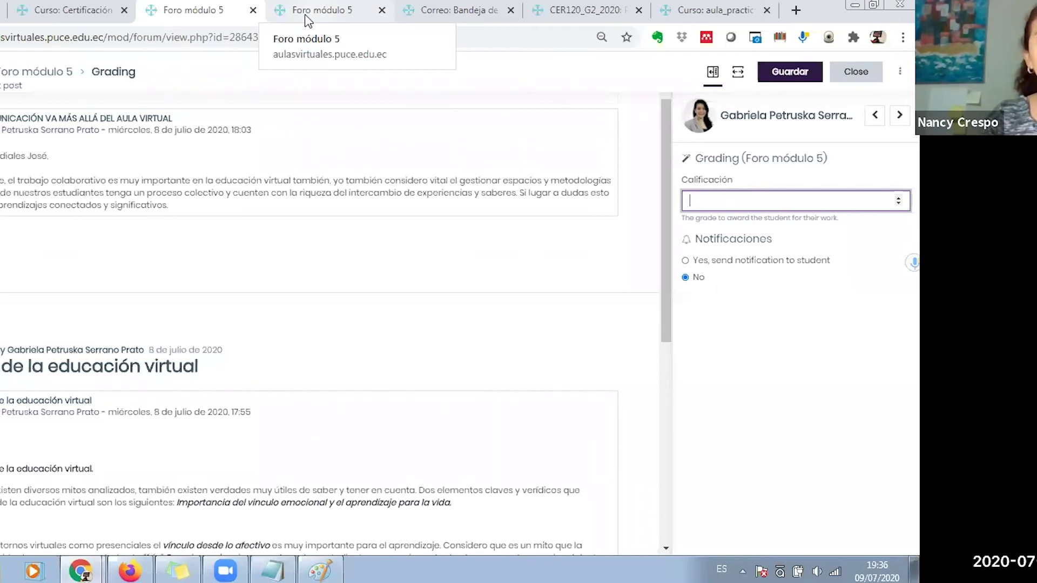
Switch to the aula_practica course tab and go to the end of the Tema 1 contents
click(568, 9)
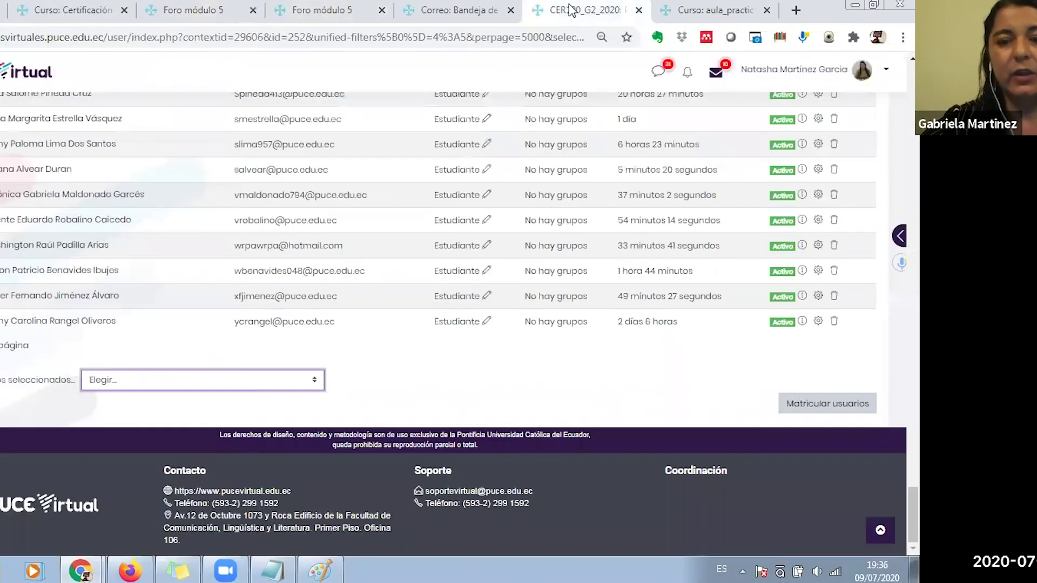
click(707, 10)
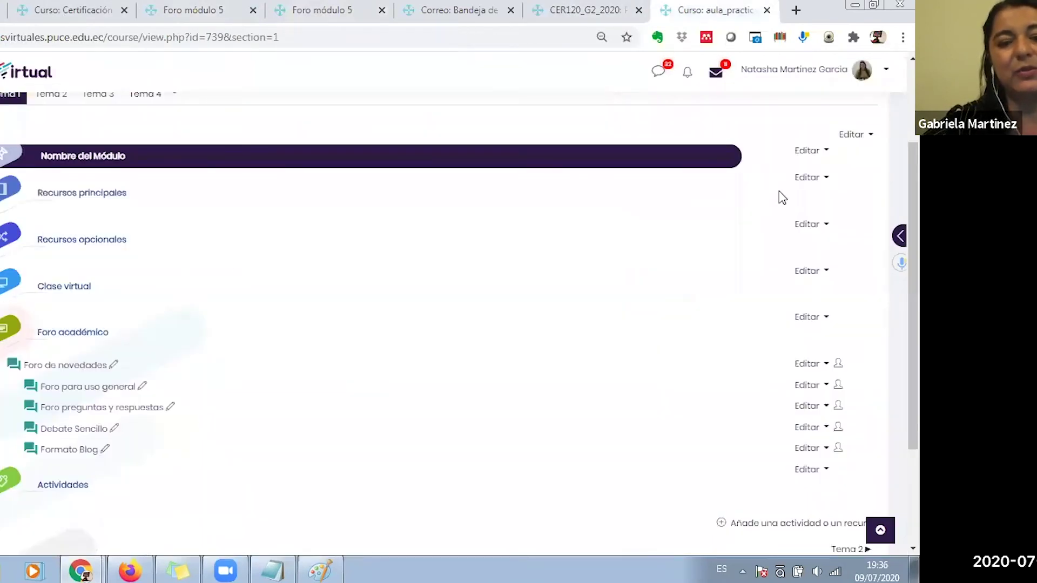
scroll(460, 302, up, 3)
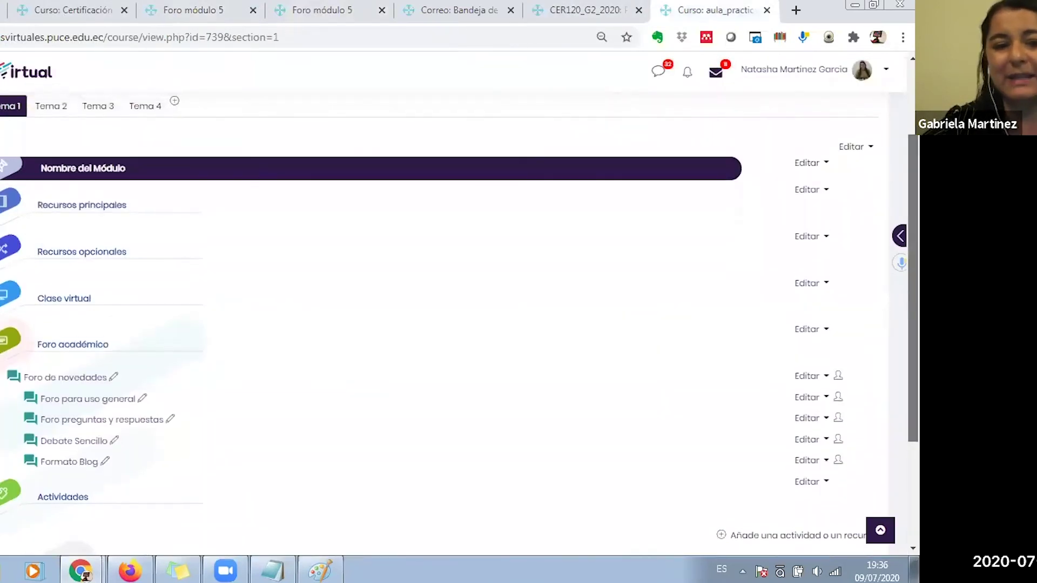
scroll(460, 302, down, 5)
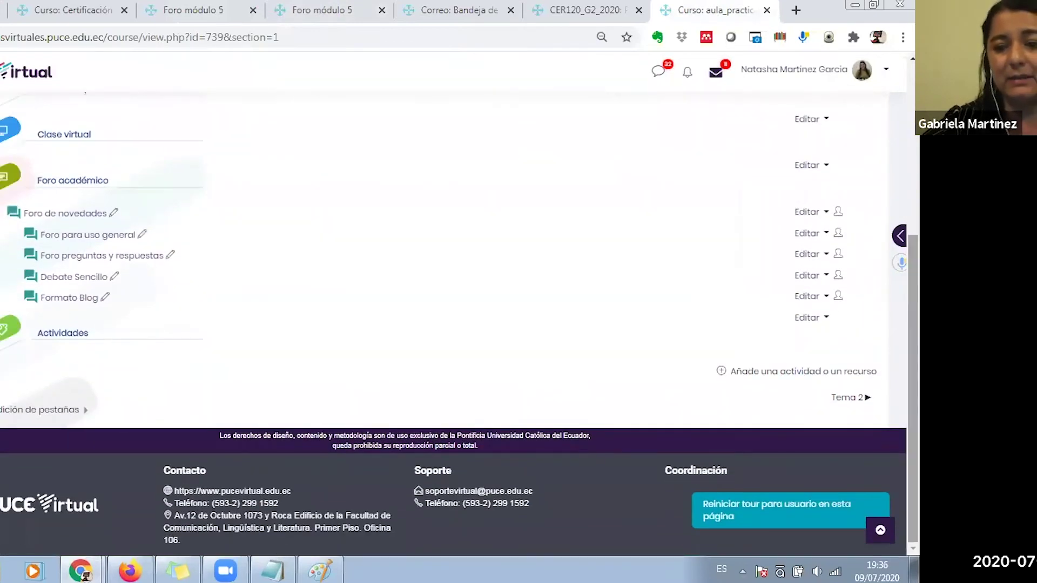
Try to add a Tarea activity to Tema 1 of the practice course
click(828, 375)
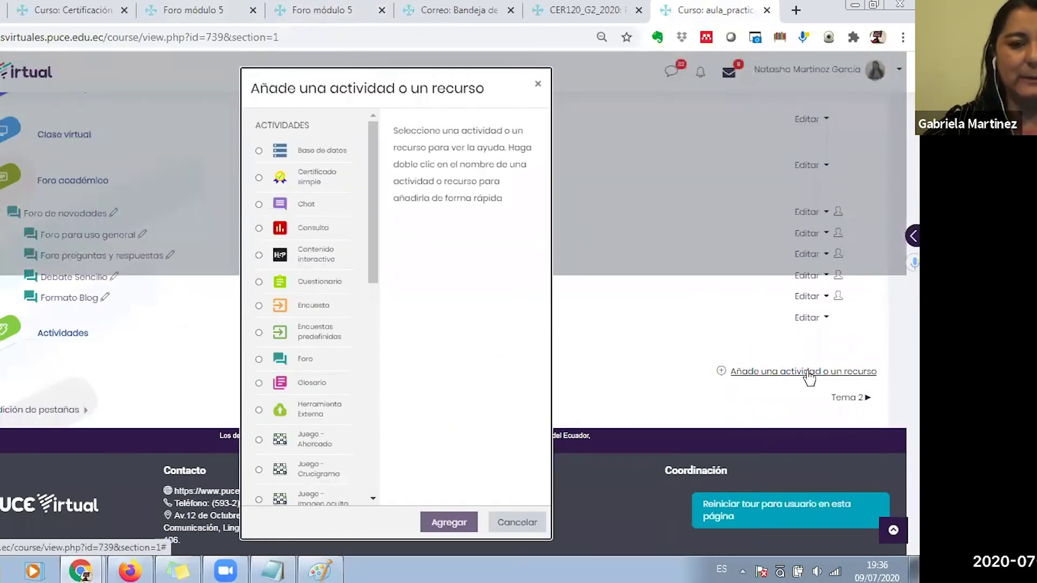
scroll(376, 233, down, 1)
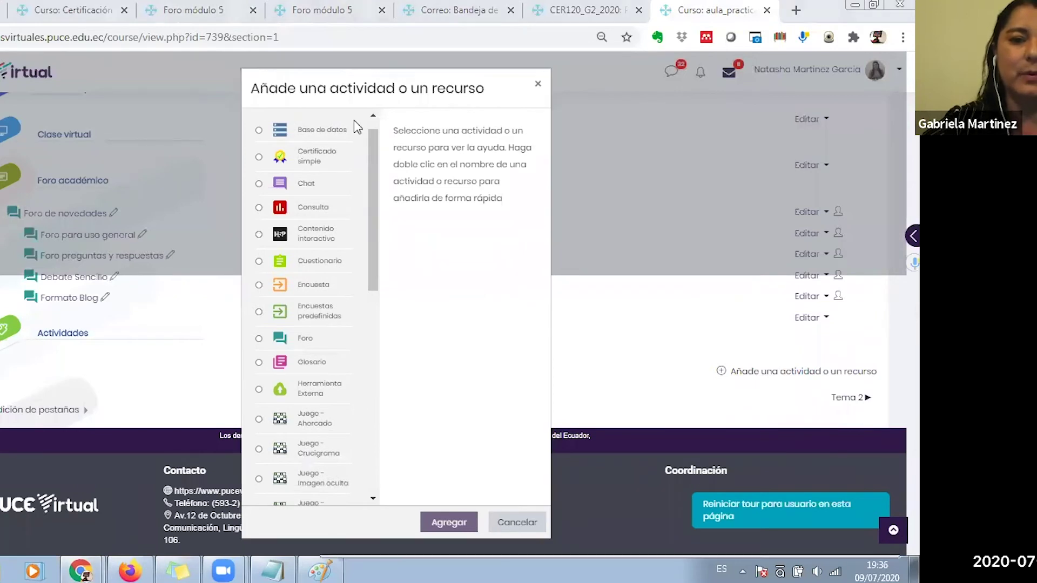
drag(371, 179, 380, 360)
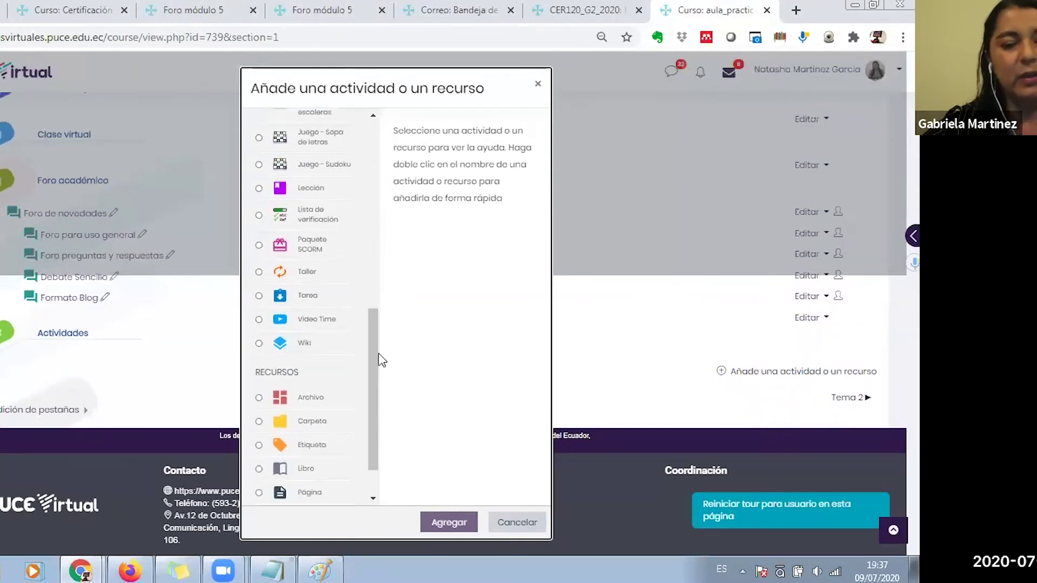
click(259, 296)
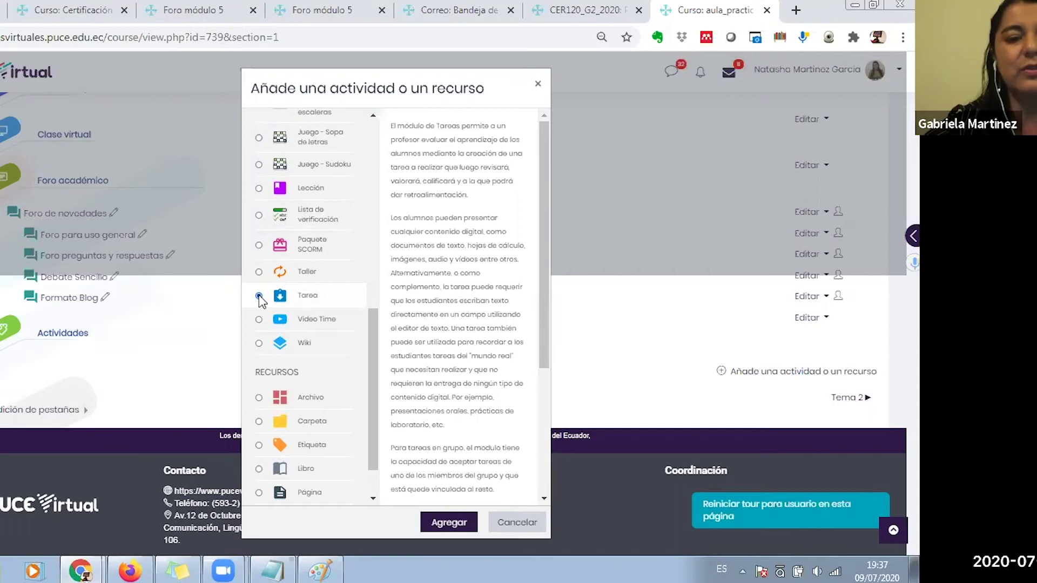
click(452, 521)
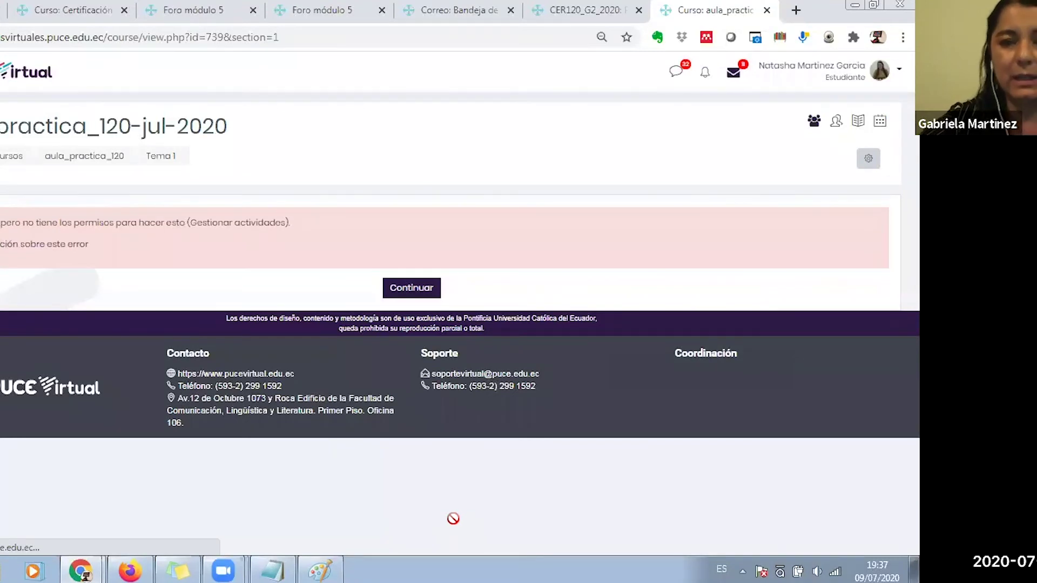
Return from the student role to the normal role and start a new Tarea activity in Tema 1
click(881, 70)
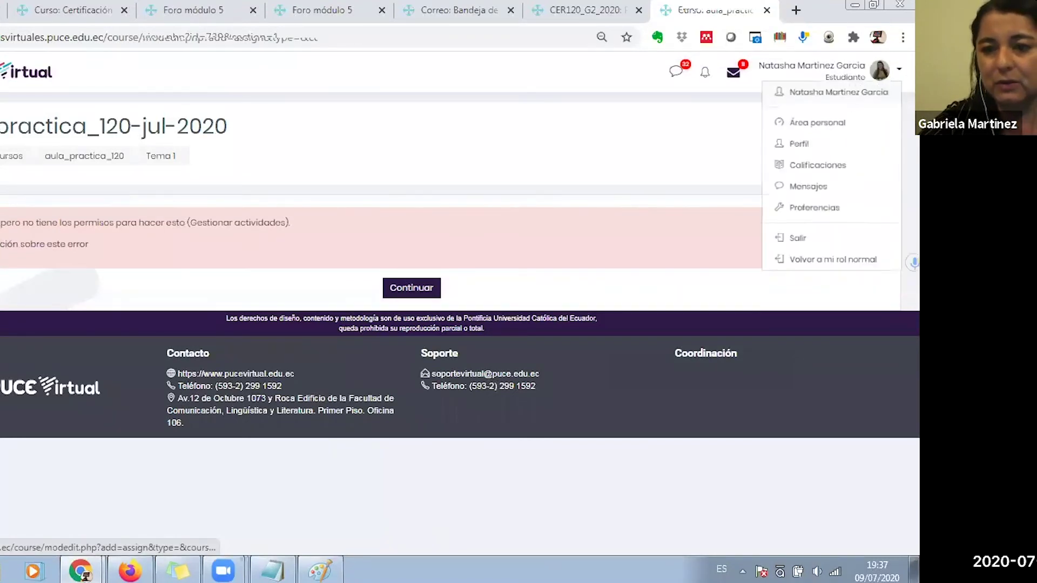
click(803, 274)
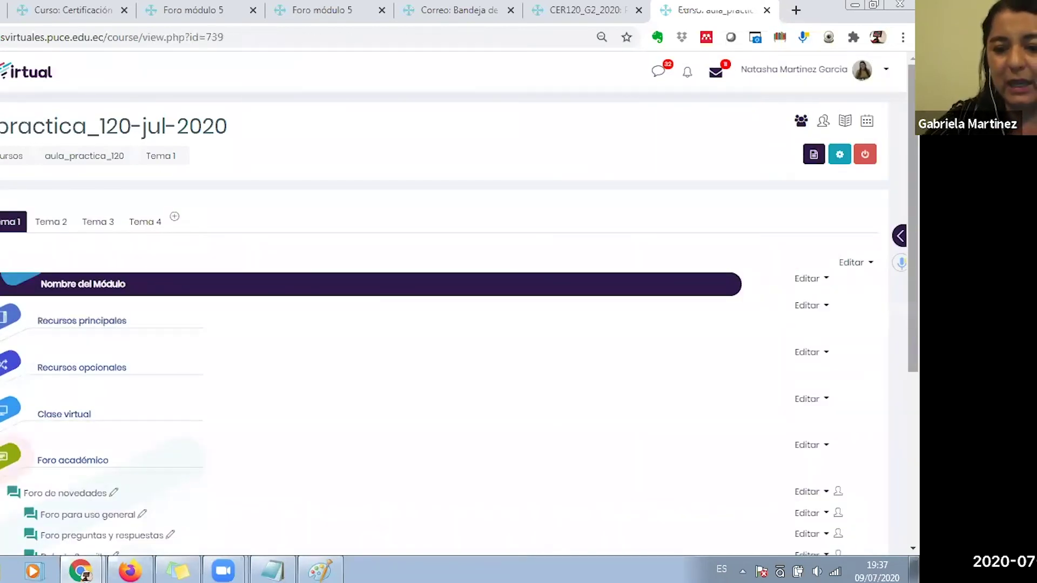
scroll(839, 376, down, 5)
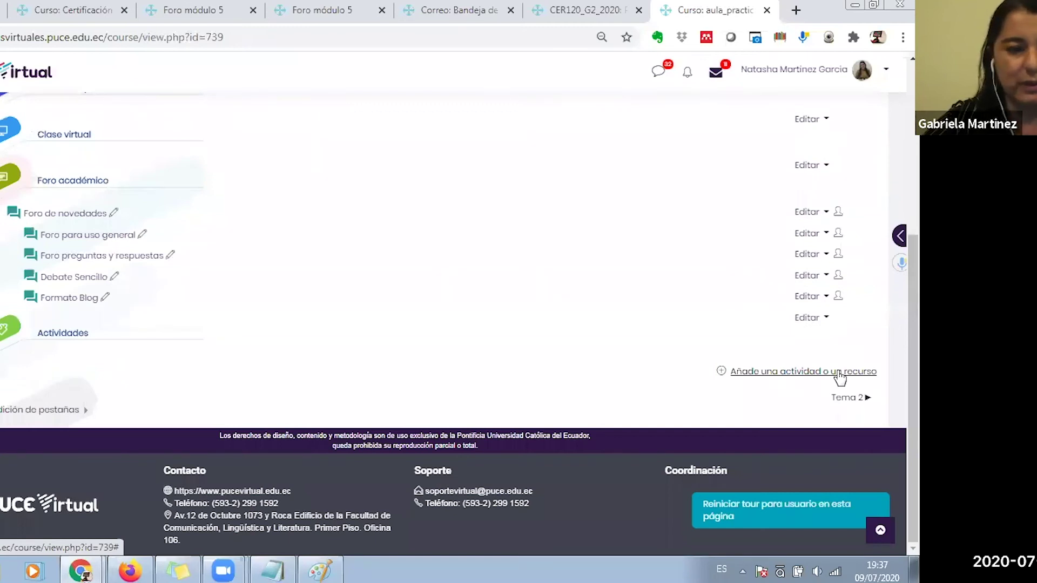
click(839, 375)
drag(371, 235, 378, 431)
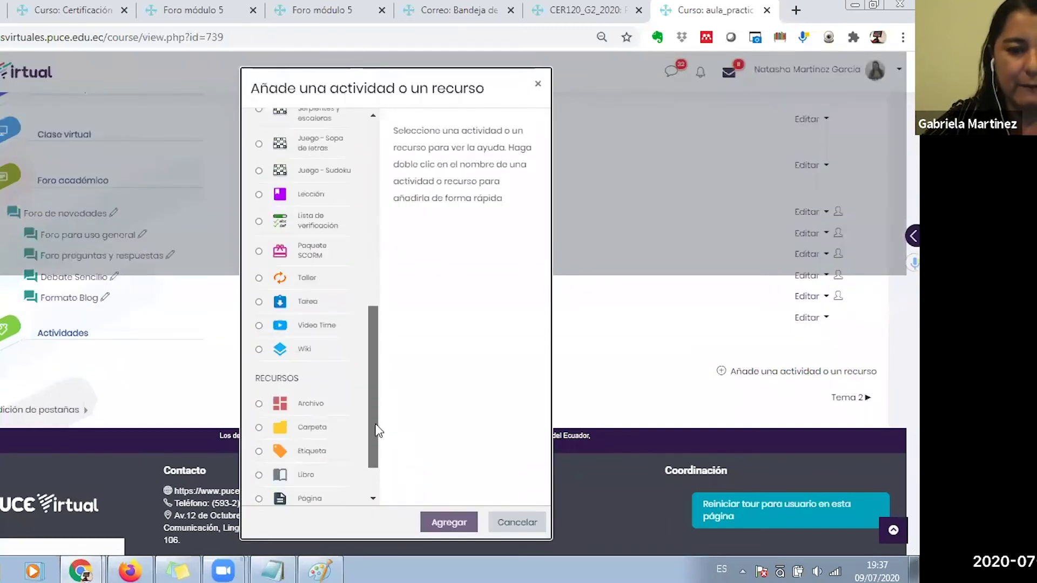
click(259, 301)
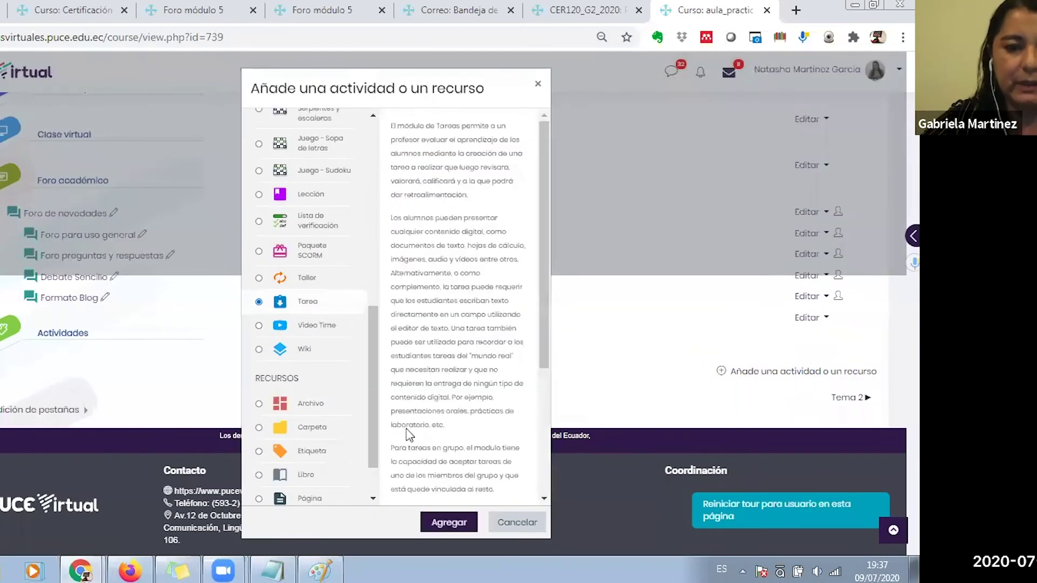
click(448, 524)
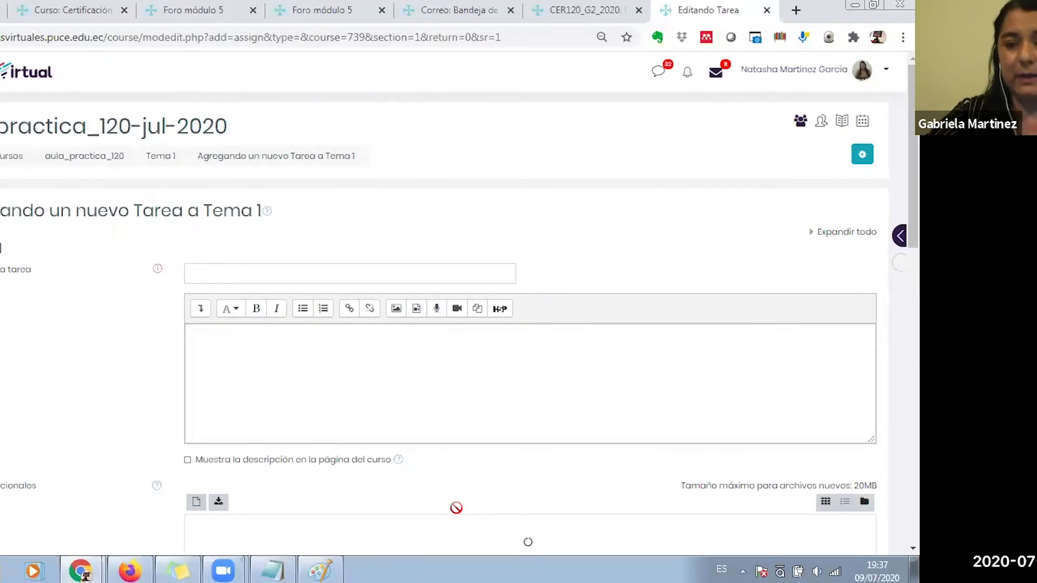
Examine the new assignment's name, description, additional files and availability date settings
scroll(605, 207, down, 3)
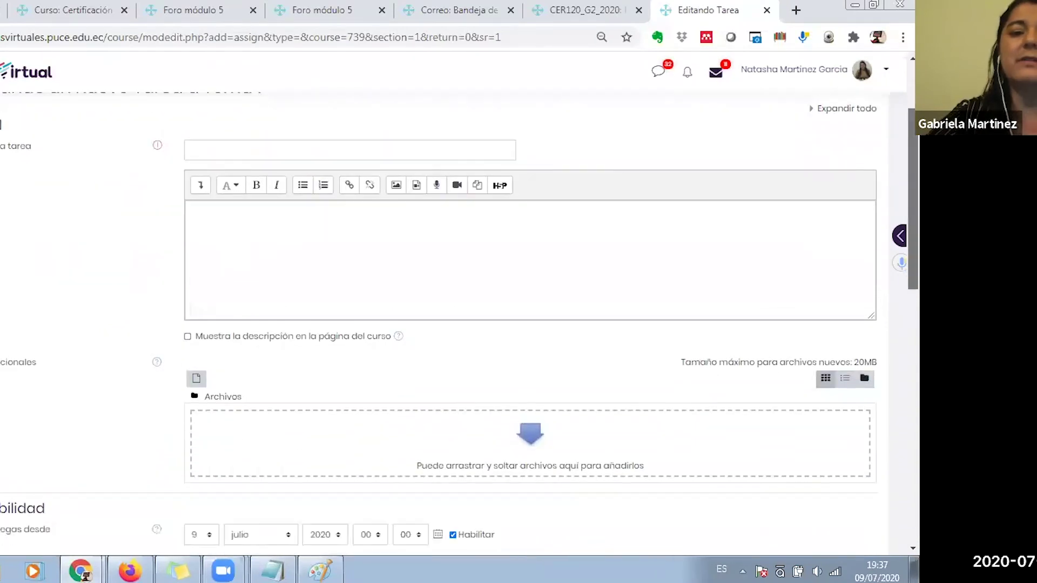
click(554, 227)
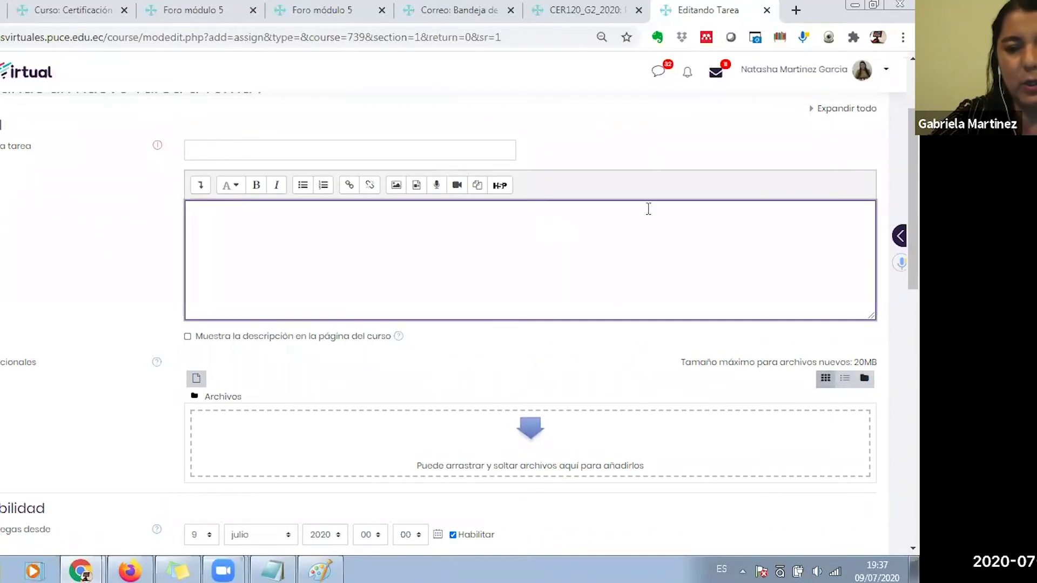
scroll(594, 243, down, 3)
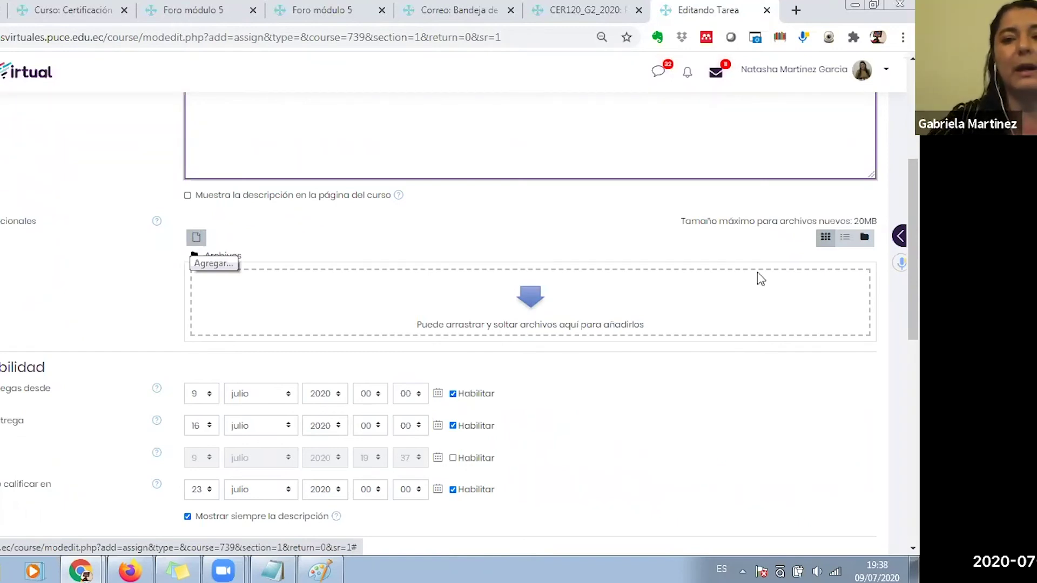
scroll(459, 324, down, 4)
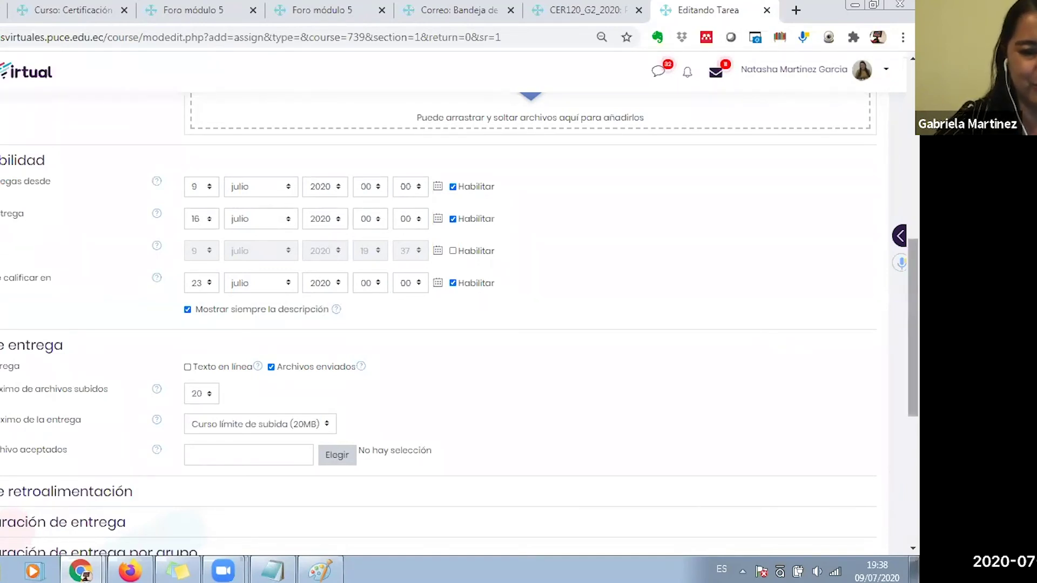
Enable Texto en línea alongside Archivos enviados for submissions and view the accepted file types without choosing any
scroll(438, 328, down, 2)
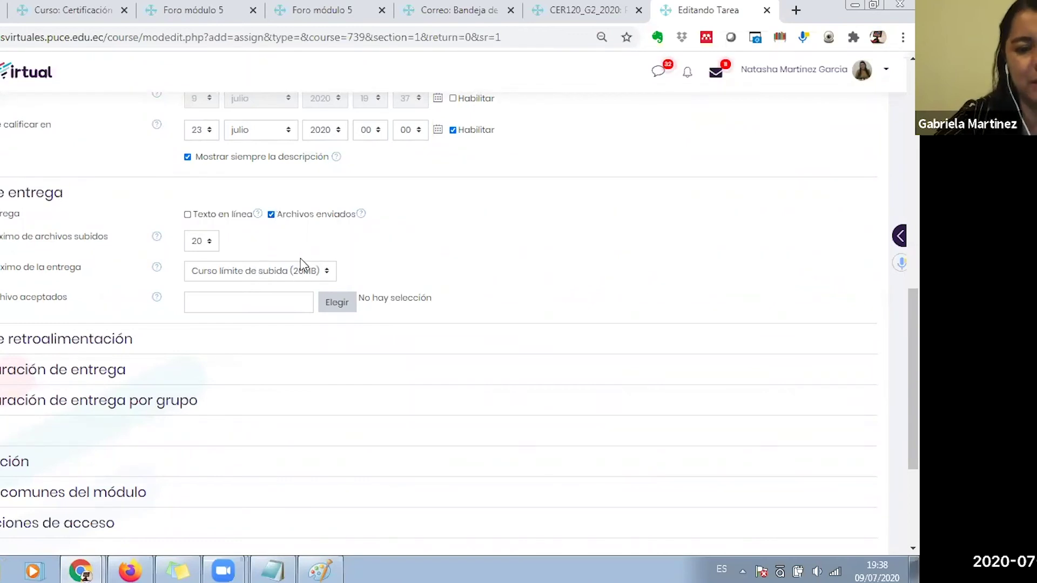
click(188, 215)
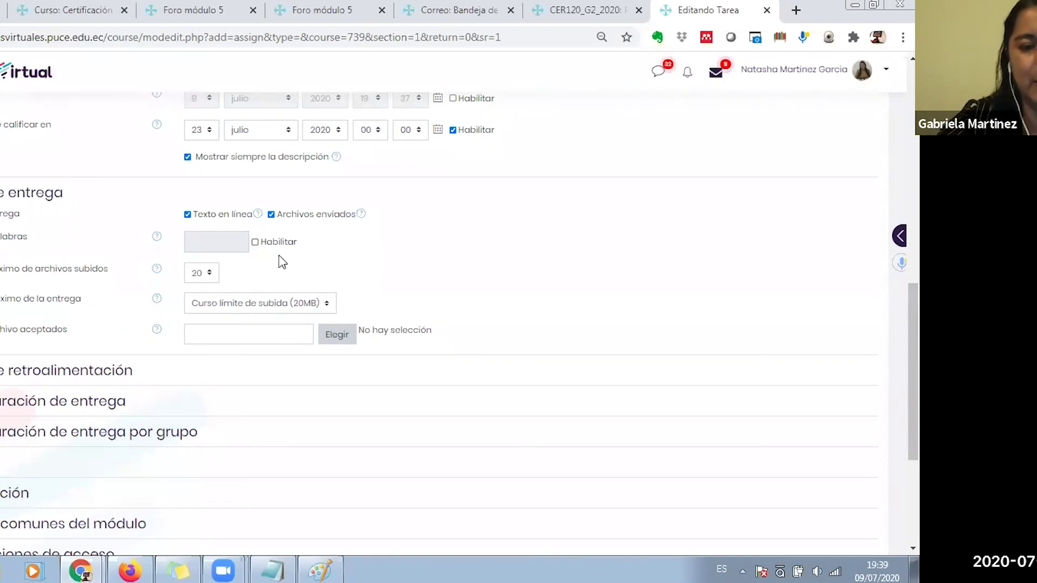
click(304, 334)
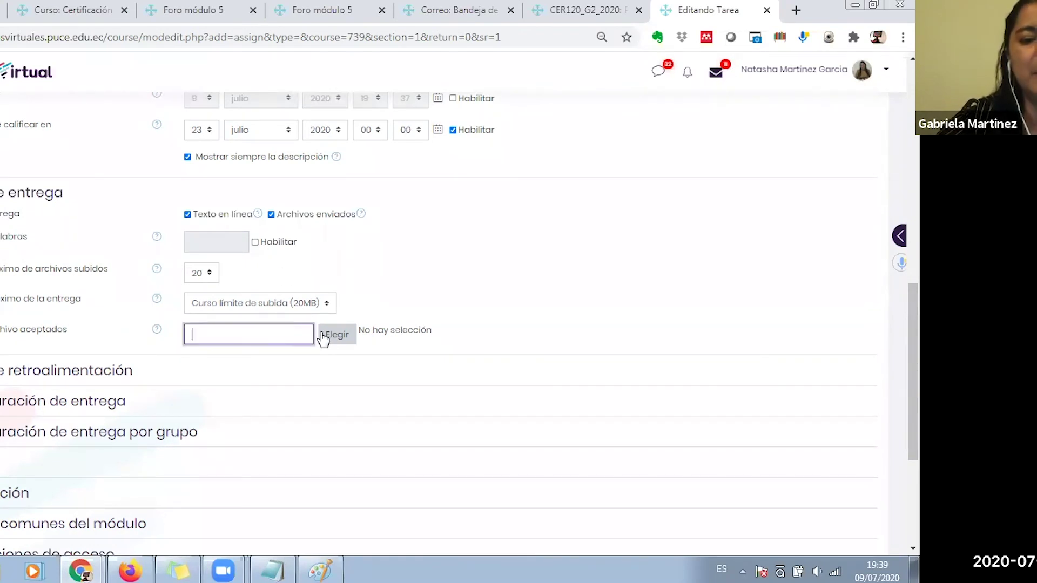
click(336, 337)
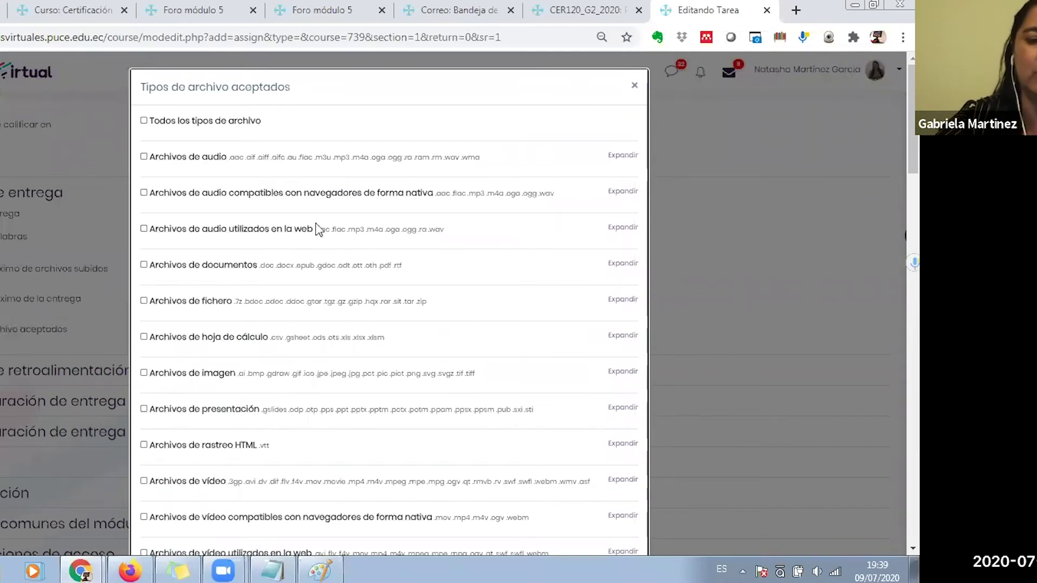
click(635, 88)
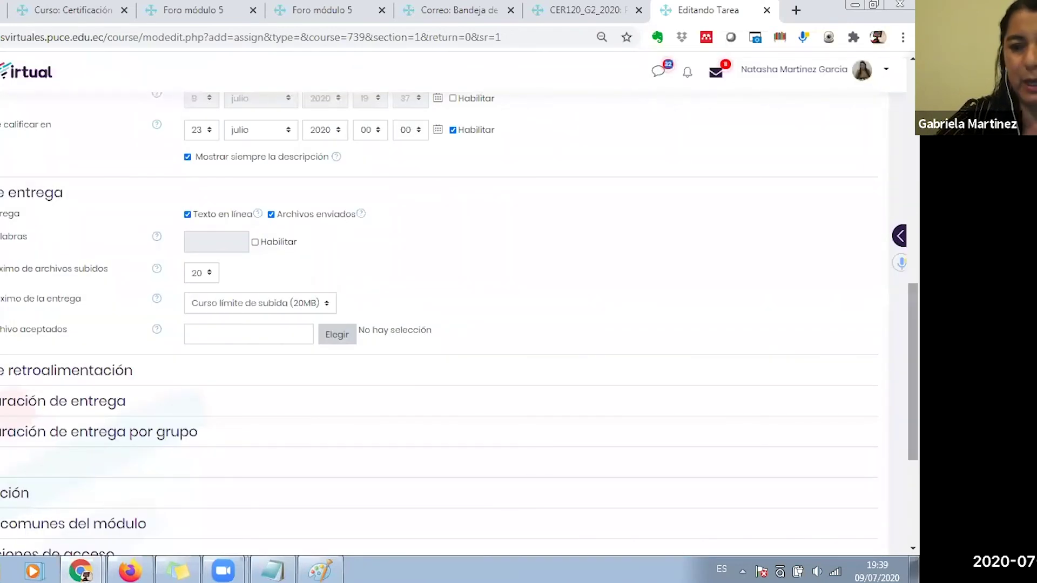
Examine the assignment's grading settings, collapse them, and expand the feedback settings
scroll(459, 308, down, 3)
scroll(459, 324, down, 1)
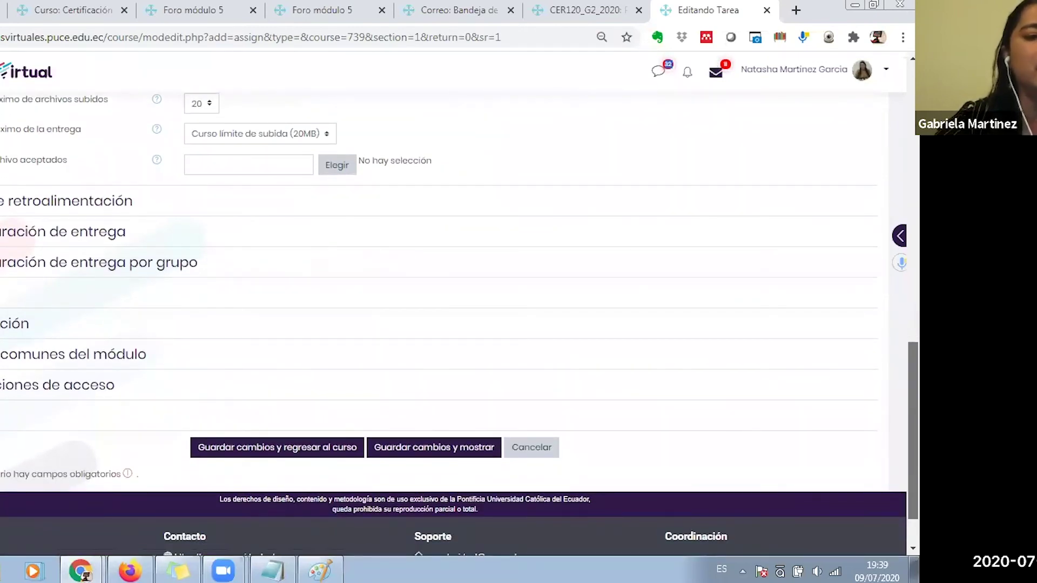
scroll(139, 143, down, 2)
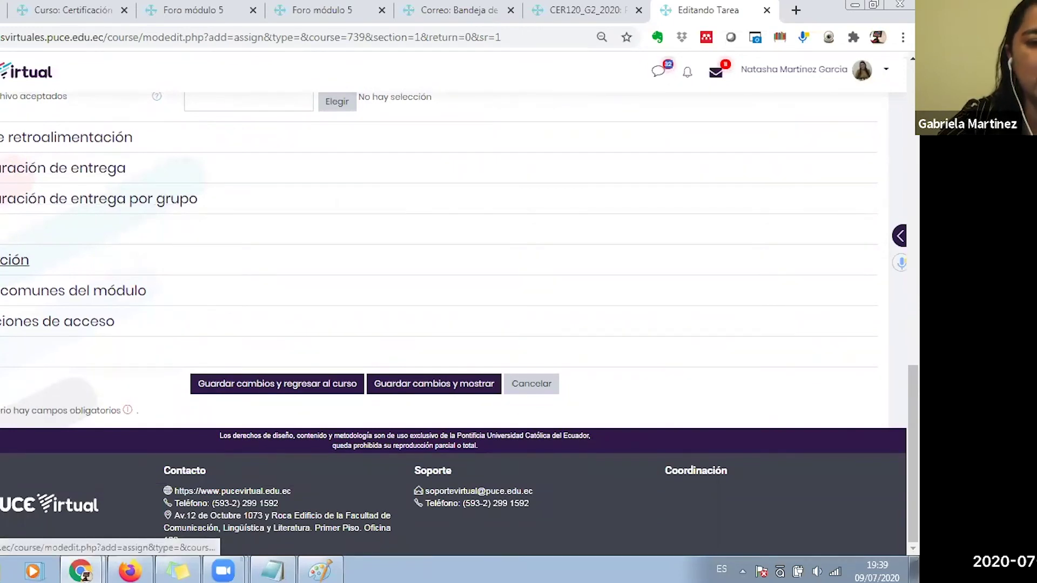
click(15, 260)
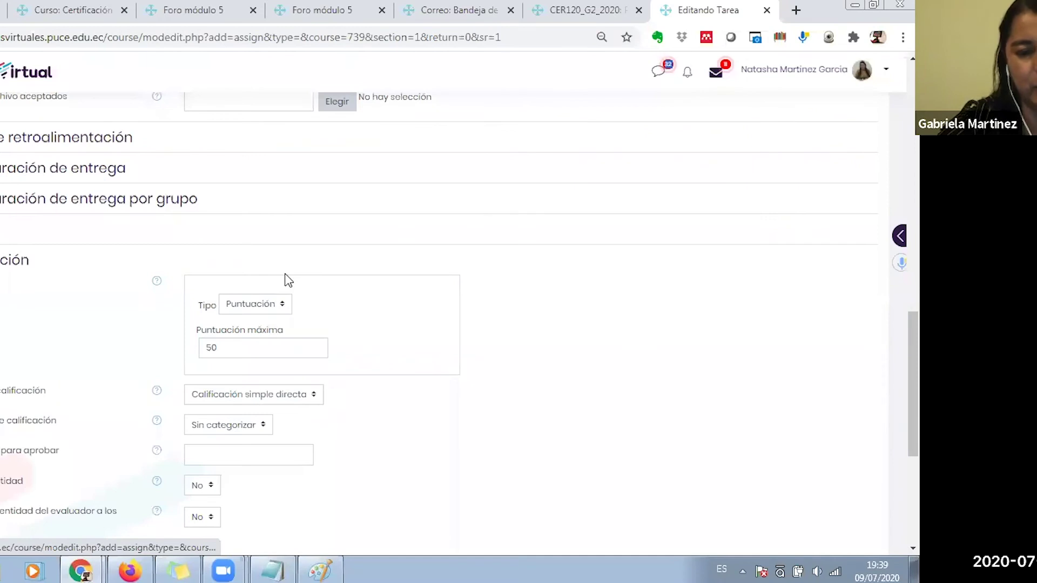
mouse_move(913, 378)
mouse_down()
mouse_move(913, 404)
mouse_move(913, 373)
mouse_up()
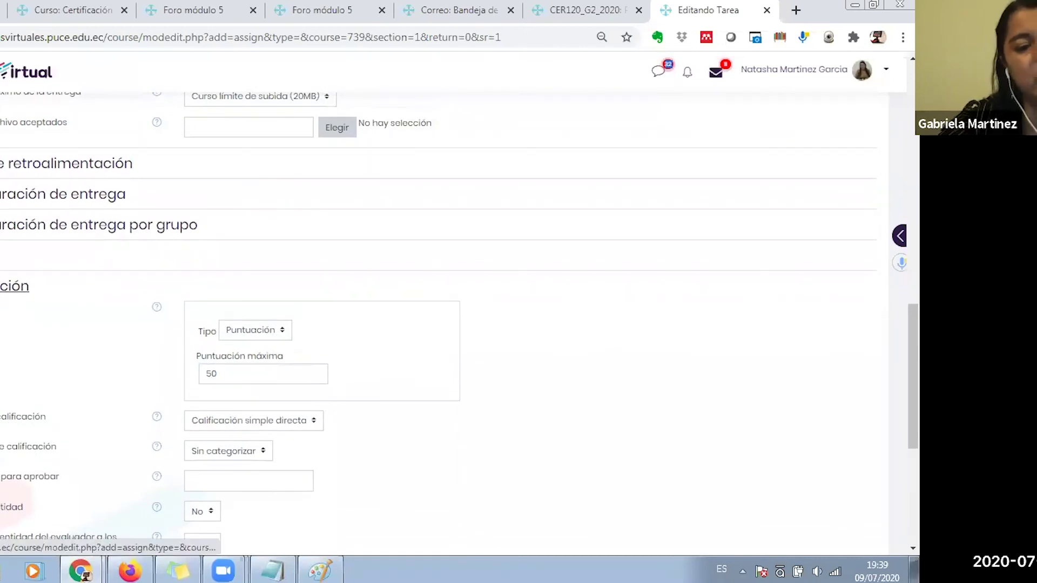
click(15, 287)
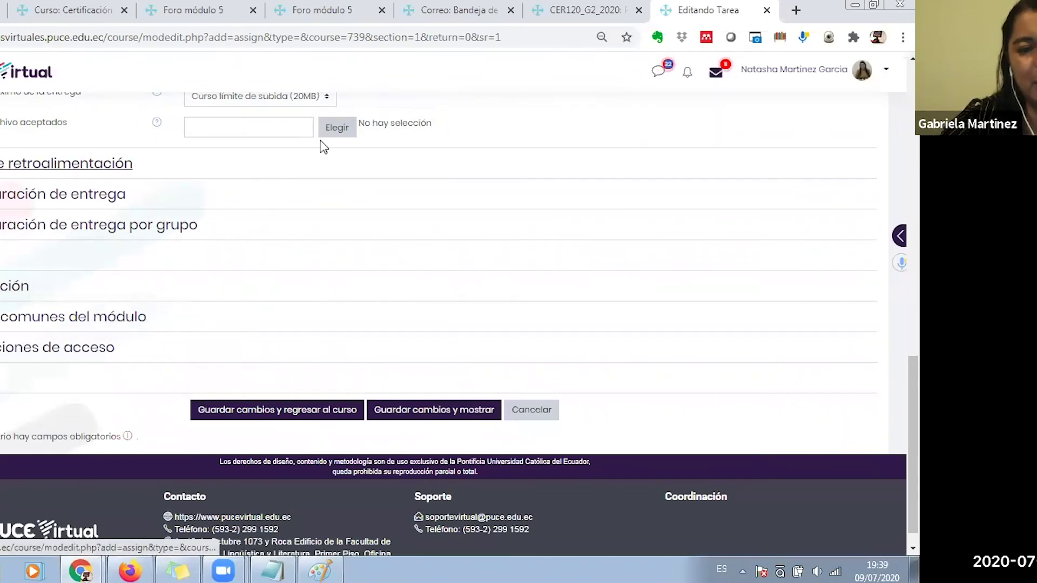
click(316, 163)
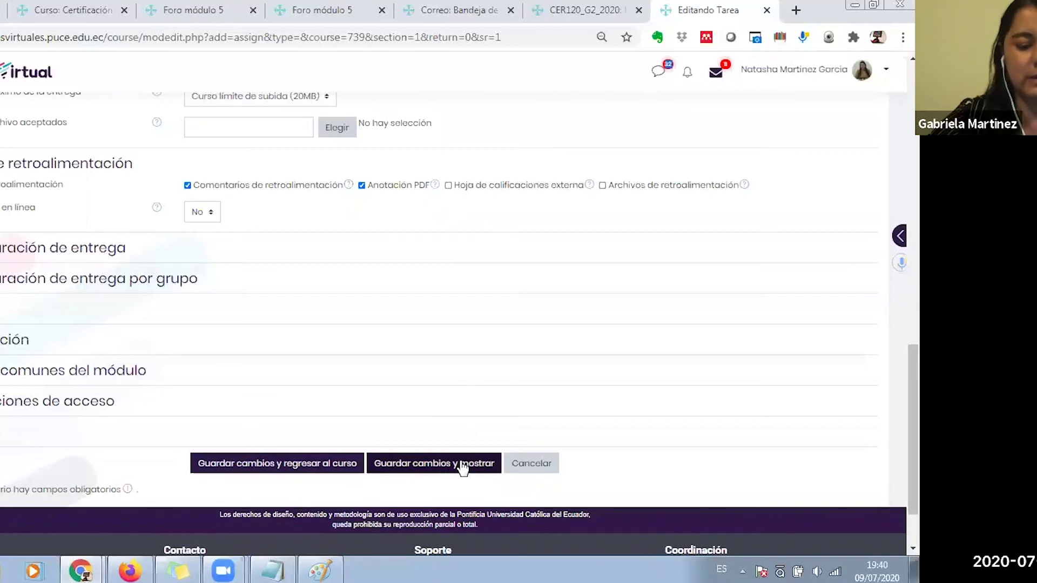
Enter "vvvv" as the name of the new assignment
scroll(681, 383, up, 8)
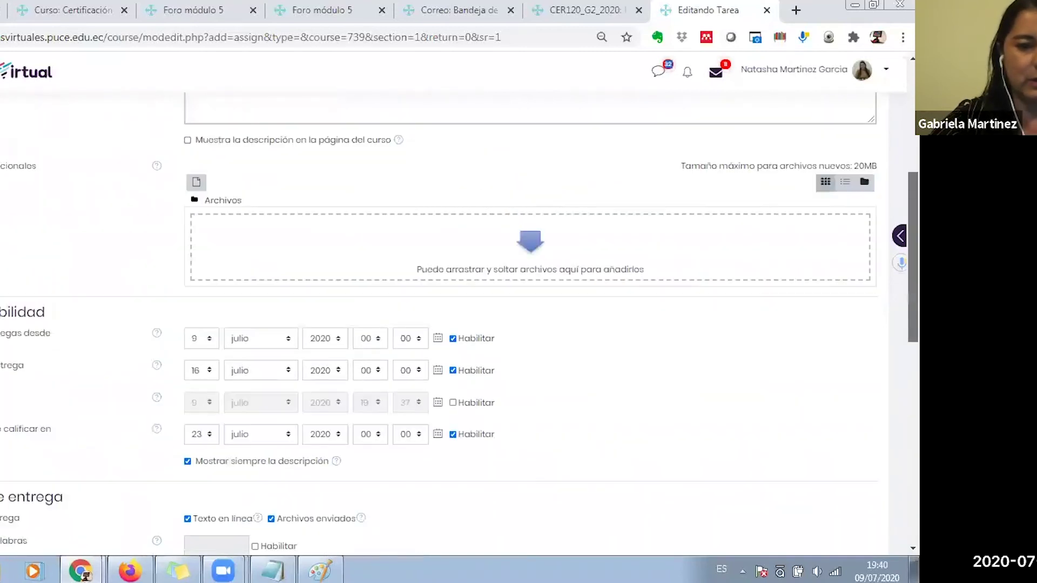
scroll(433, 176, up, 4)
click(417, 150)
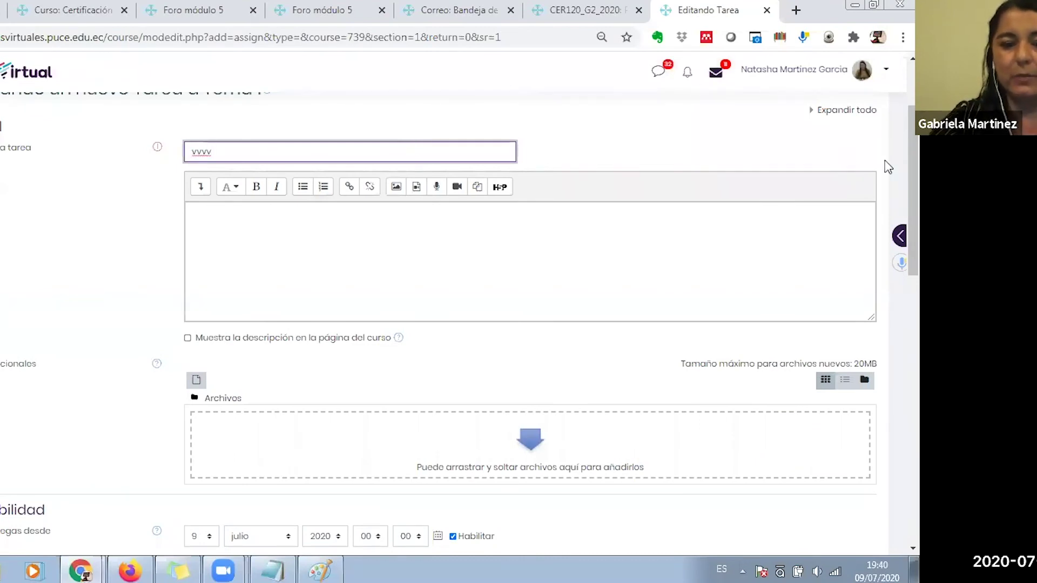
Save and display the new vvvv assignment, and select its page address
scroll(831, 417, down, 15)
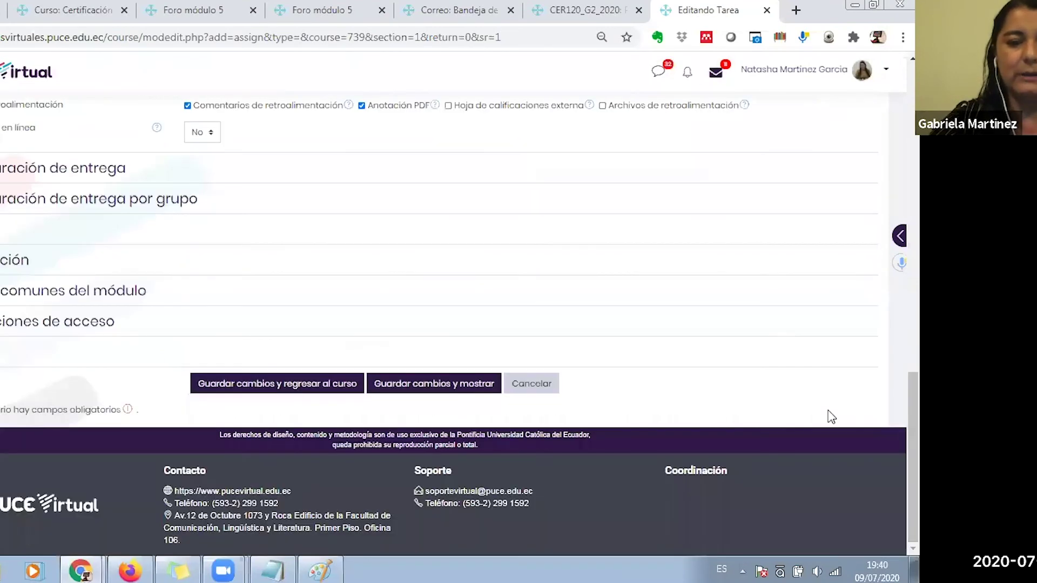
click(437, 385)
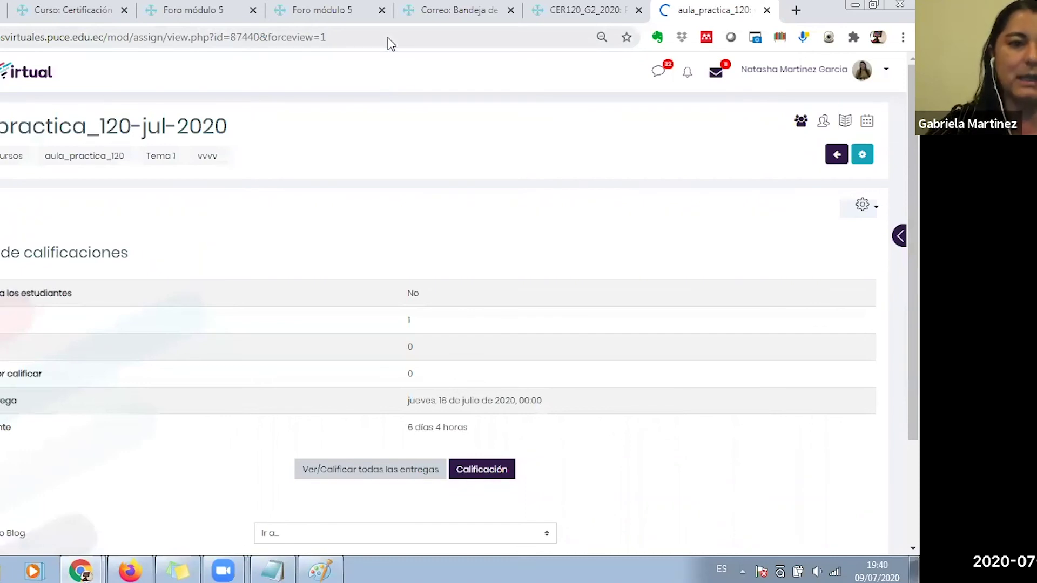
click(390, 42)
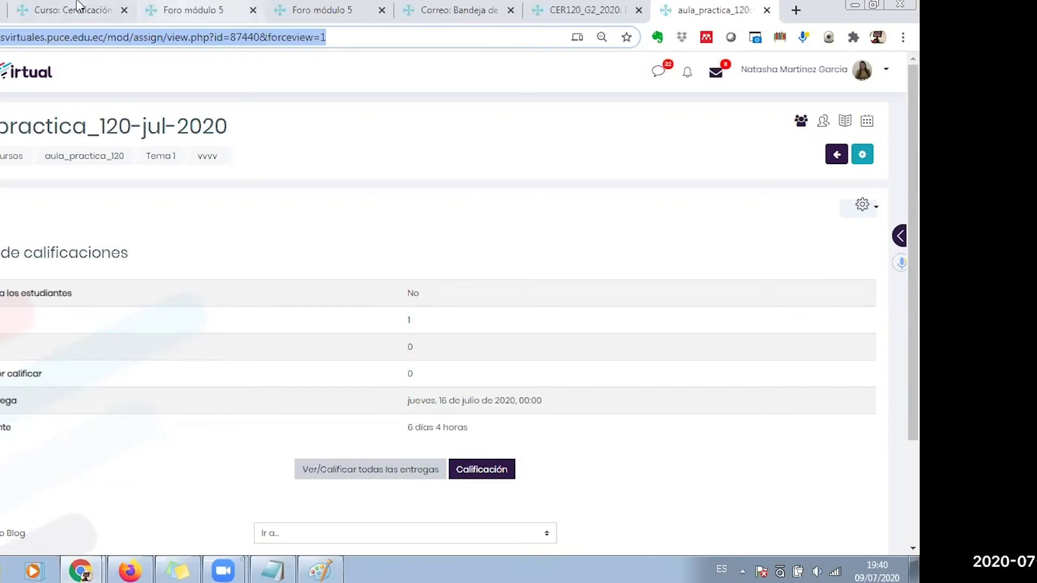
Open Actividad 2 módulo 5 from the certification course page in a new browser tab
click(186, 10)
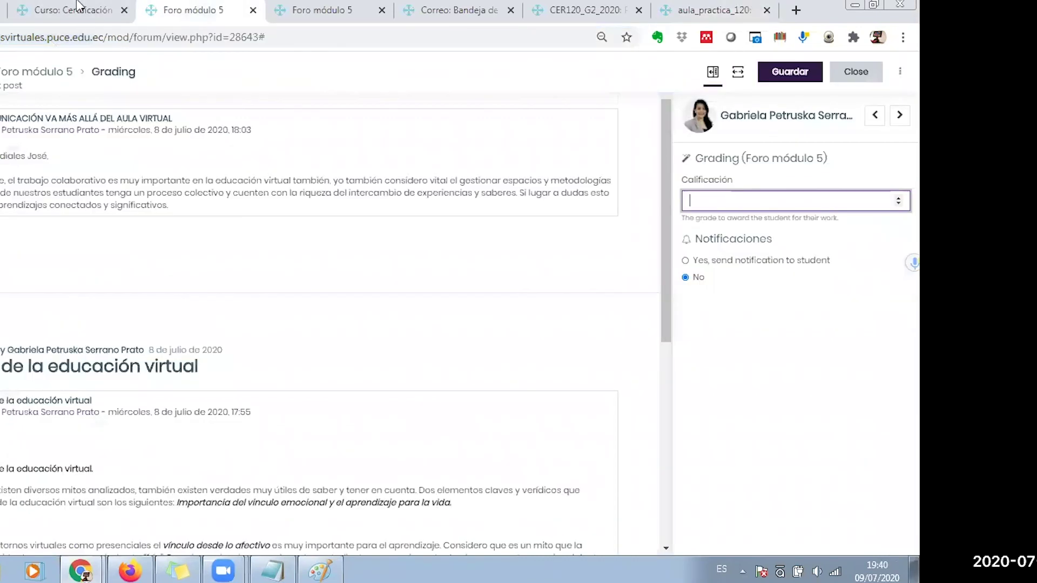
click(87, 15)
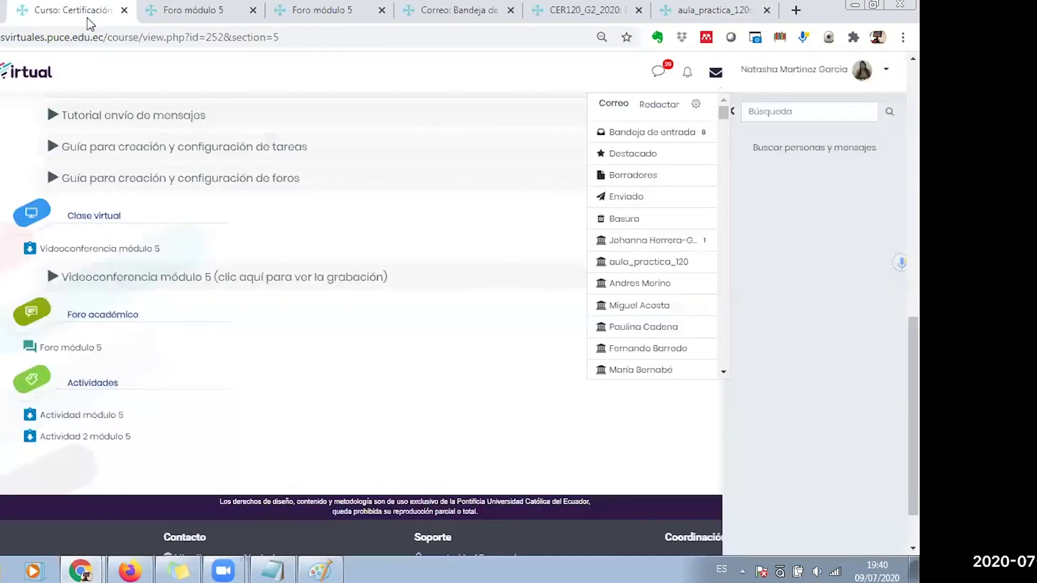
right_click(92, 440)
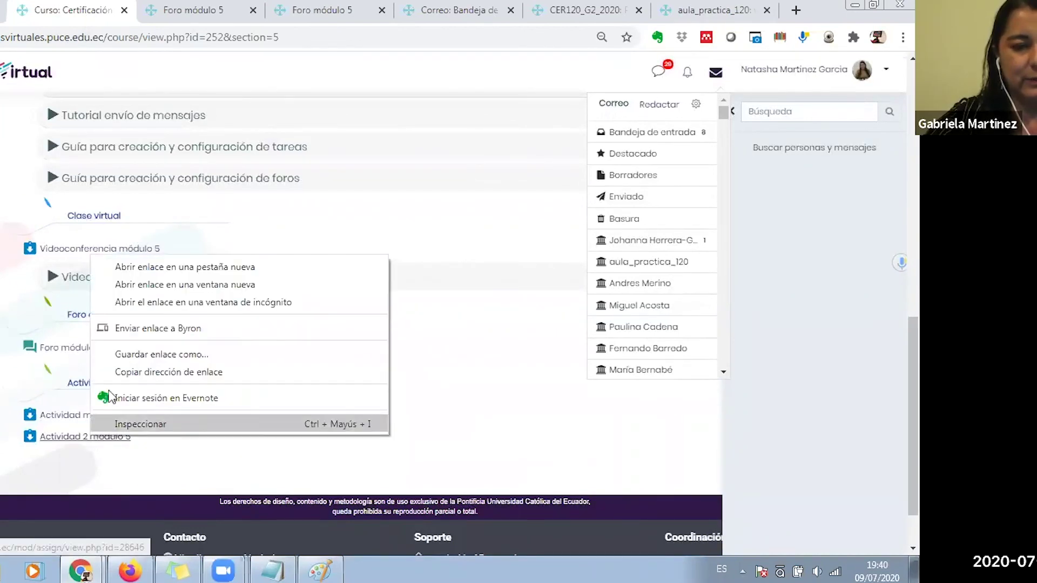
click(199, 268)
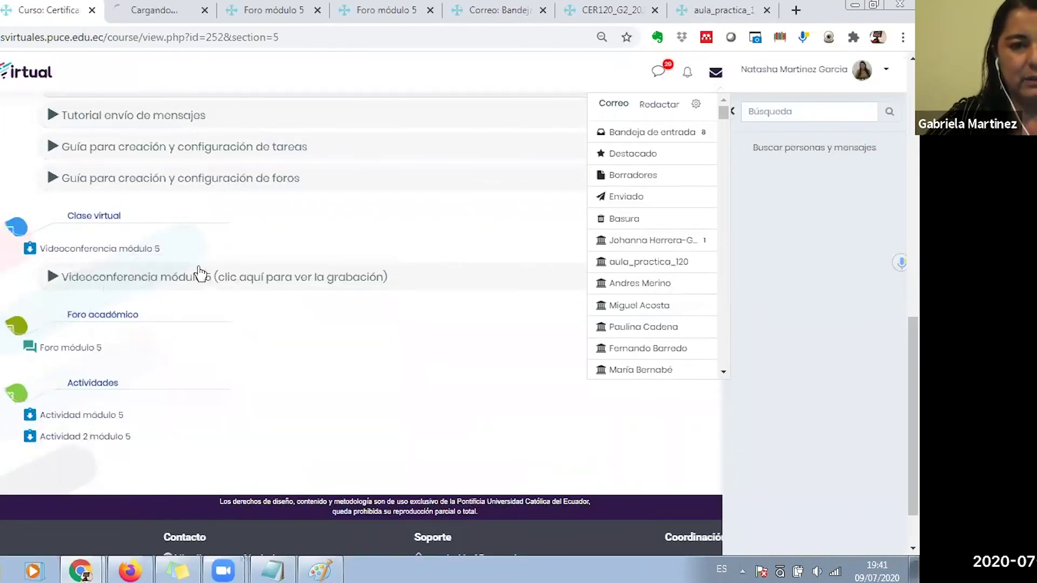
click(160, 16)
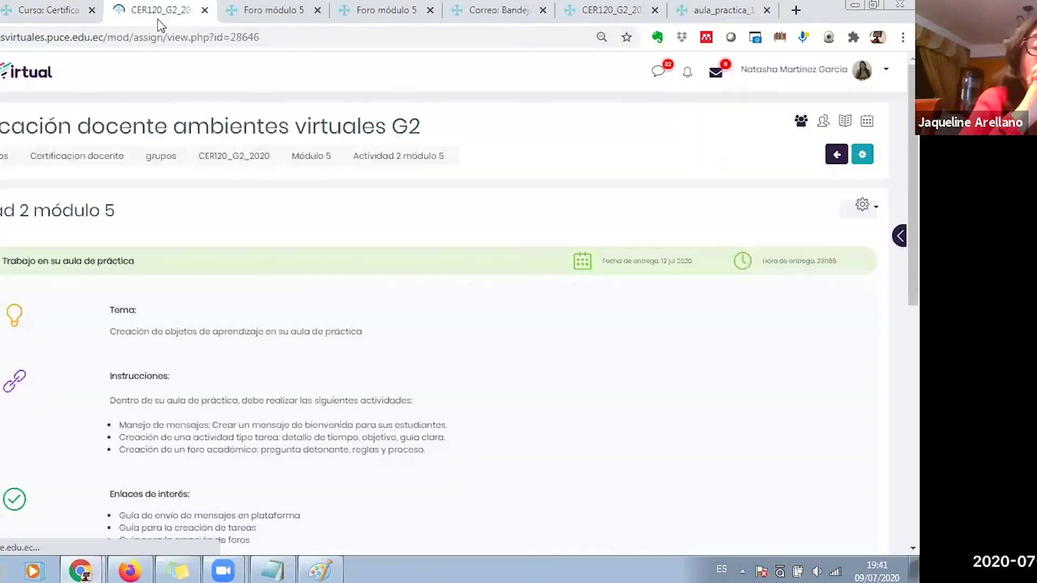
Switch to the Estudiante role and view the submission status of Actividad 2 módulo 5
click(886, 71)
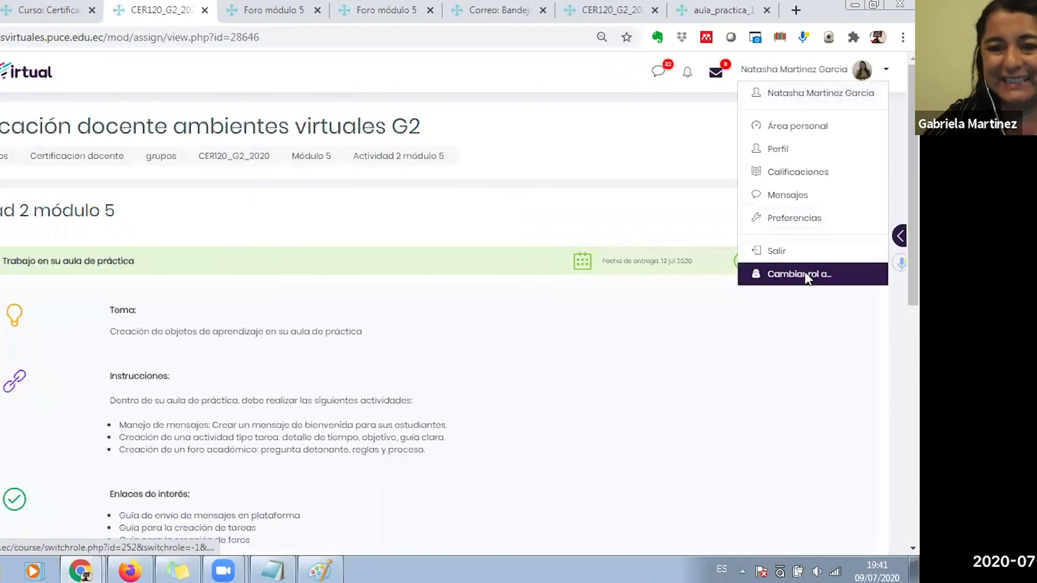
click(806, 274)
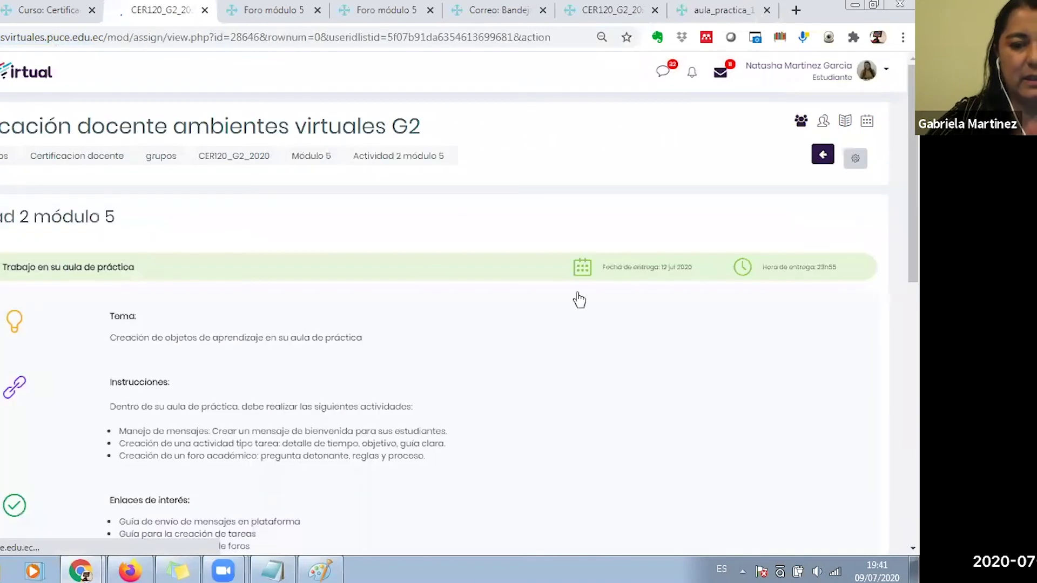
scroll(438, 324, down, 5)
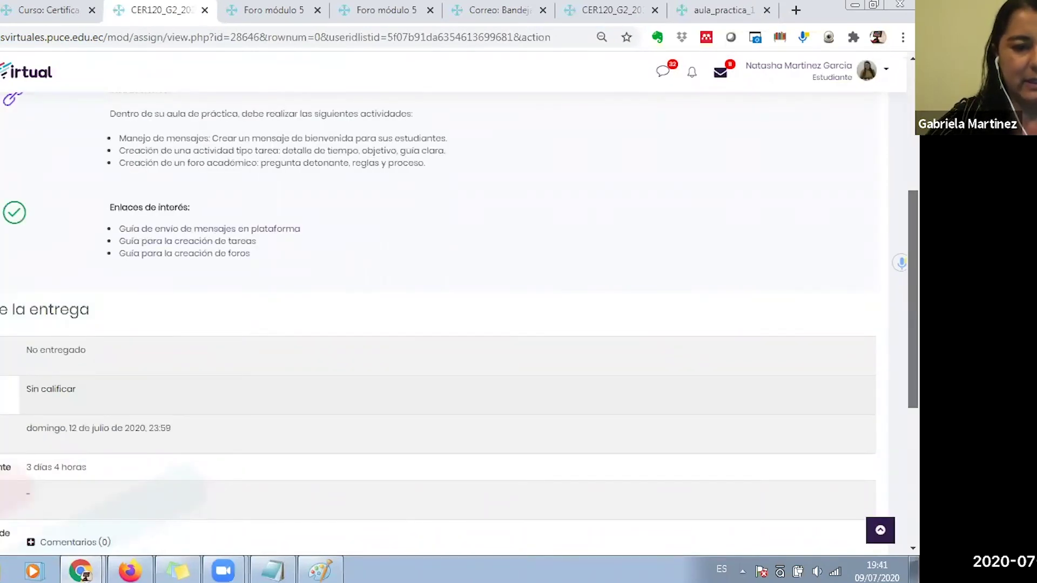
scroll(437, 325, down, 3)
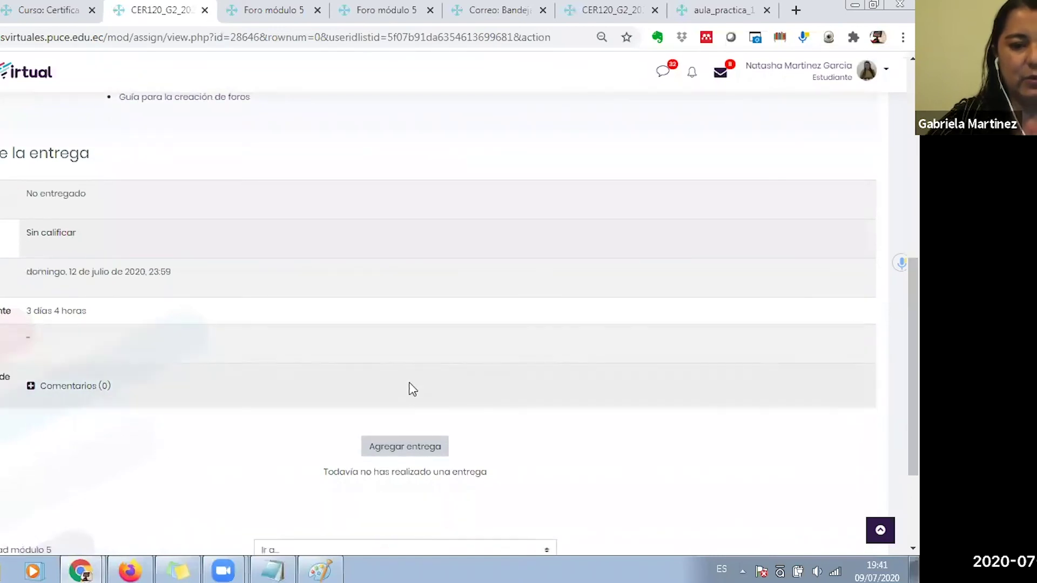
click(386, 451)
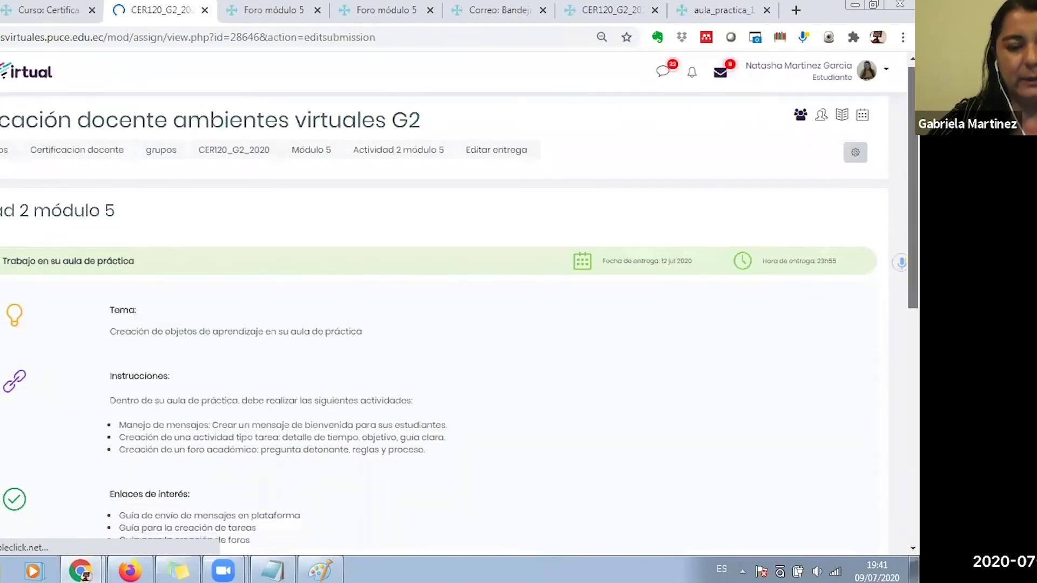
scroll(890, 322, down, 7)
click(297, 287)
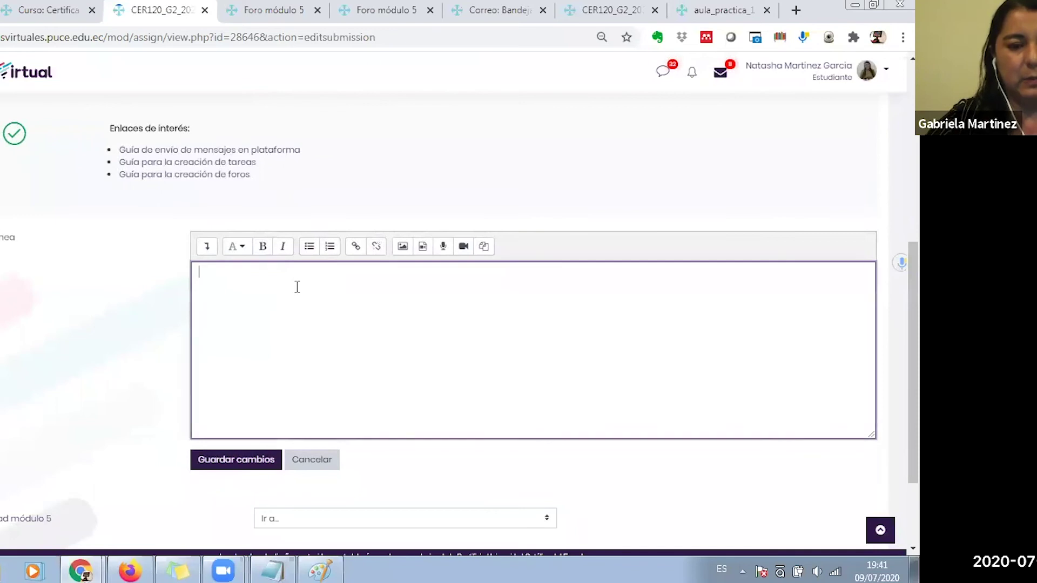
text(https://aulasvirtuales.puce.edu.ec/course/view.php?id=252&section=5)
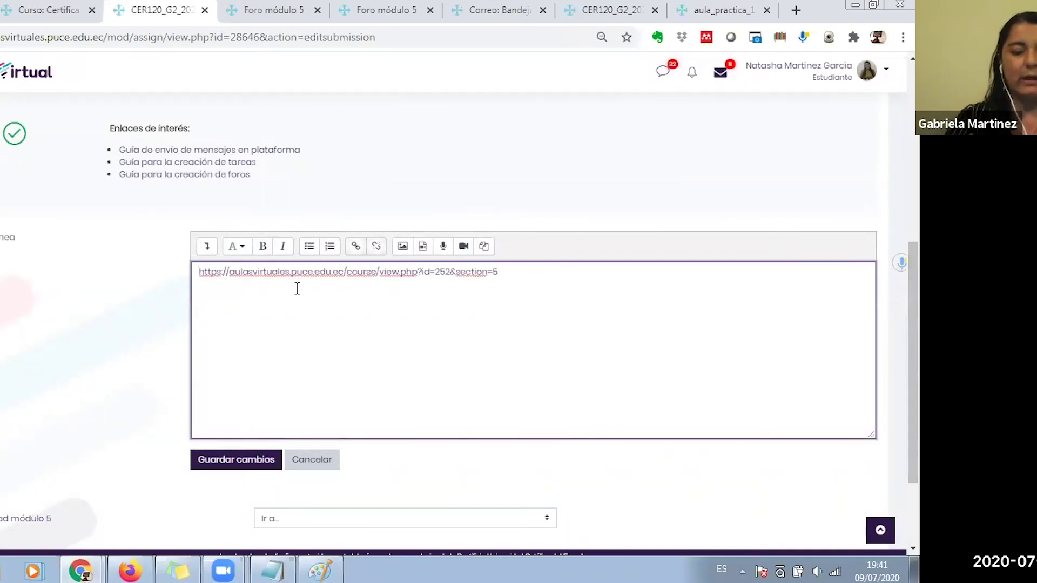
click(233, 461)
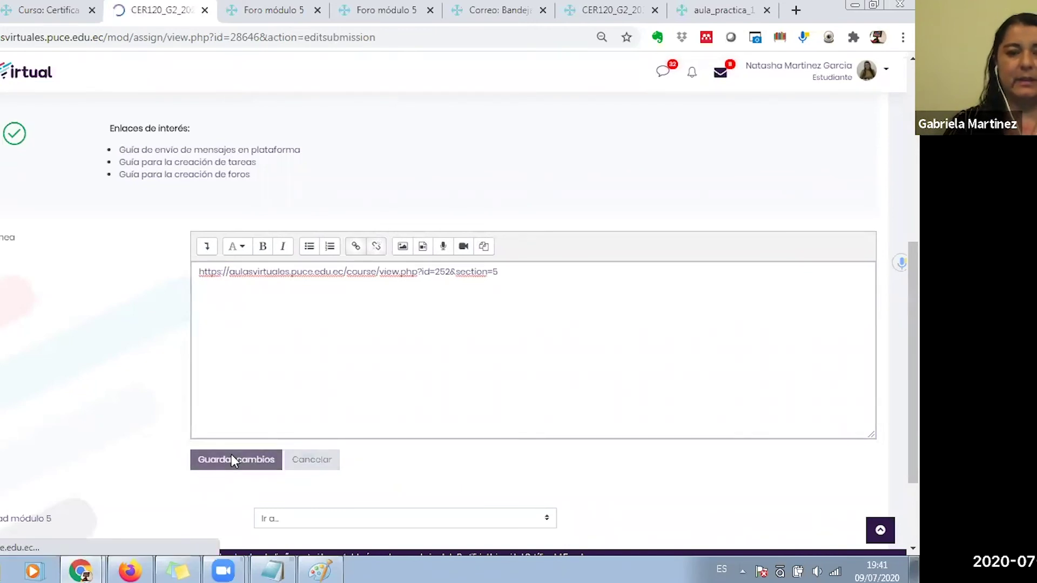
scroll(233, 460, down, 7)
scroll(273, 315, down, 1)
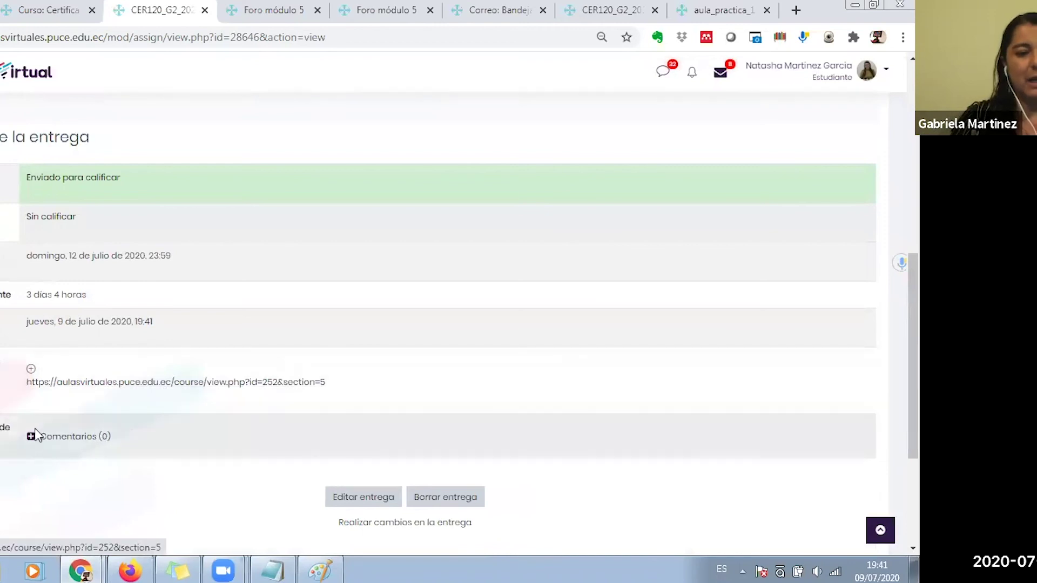
click(31, 439)
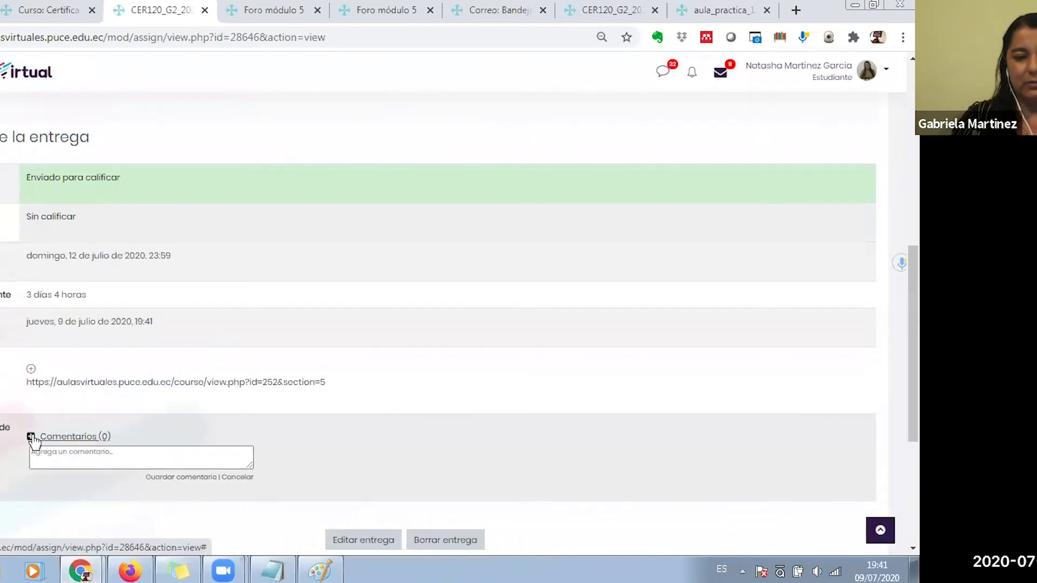
click(50, 452)
text(https://aulasvirtuales.puce.edu.ec/course/view.php?id=252&section=5)
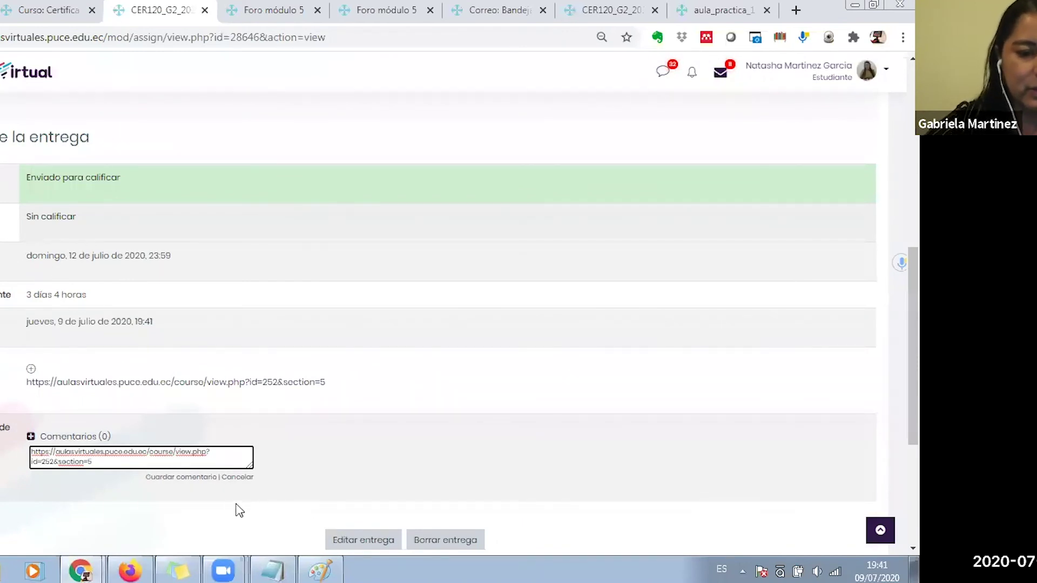
click(178, 478)
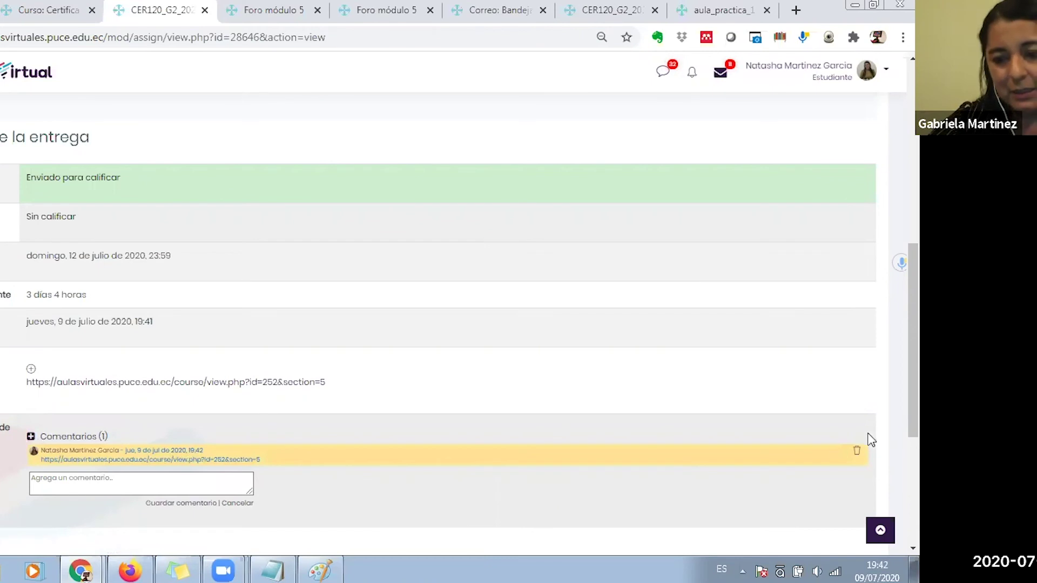
scroll(913, 341, down, 2)
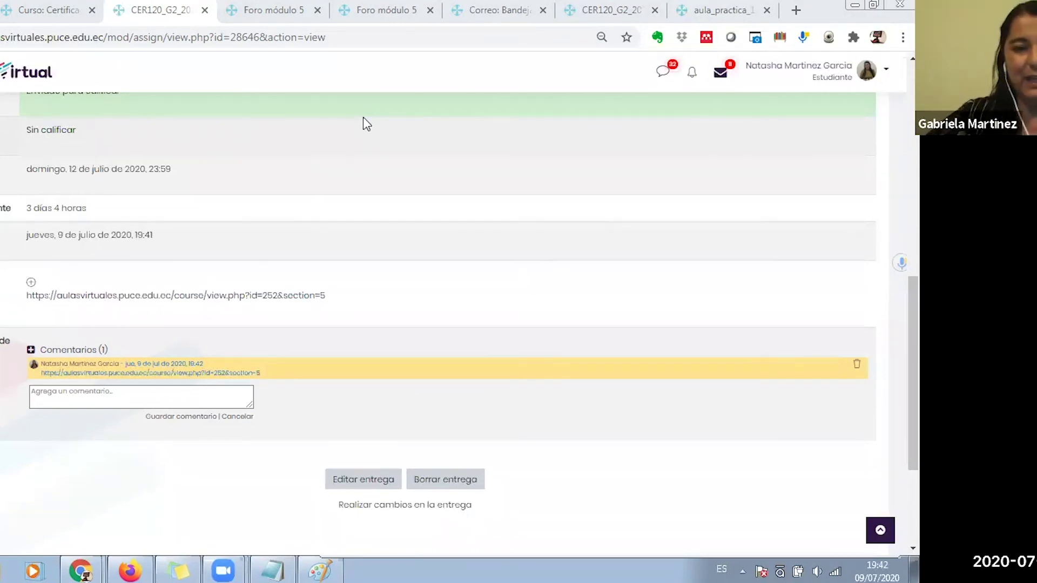
Return to the normal role and view the grading summary of Actividad 2 módulo 5
scroll(459, 318, up, 15)
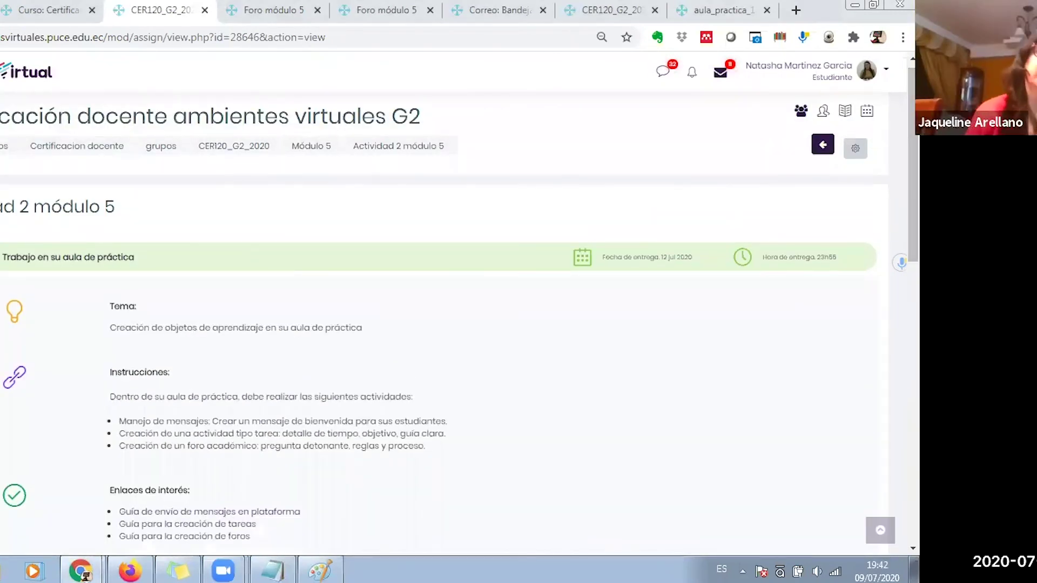
click(887, 71)
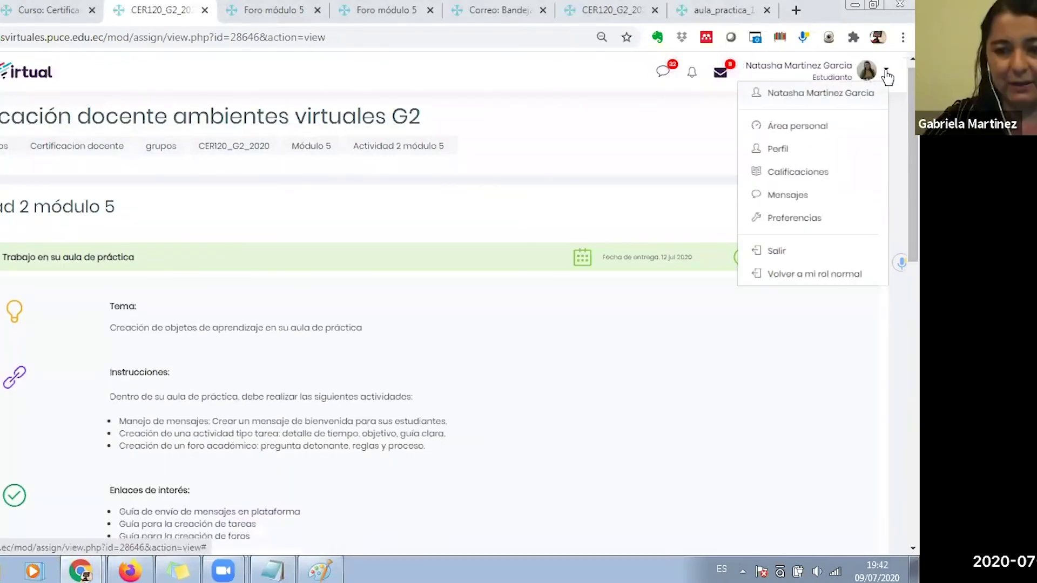
click(793, 280)
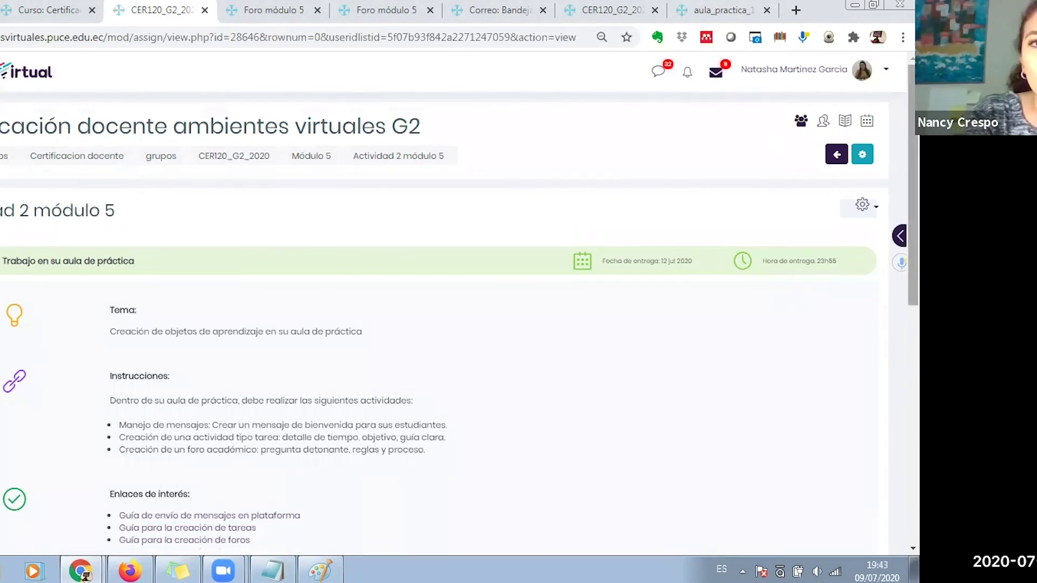
scroll(437, 302, down, 7)
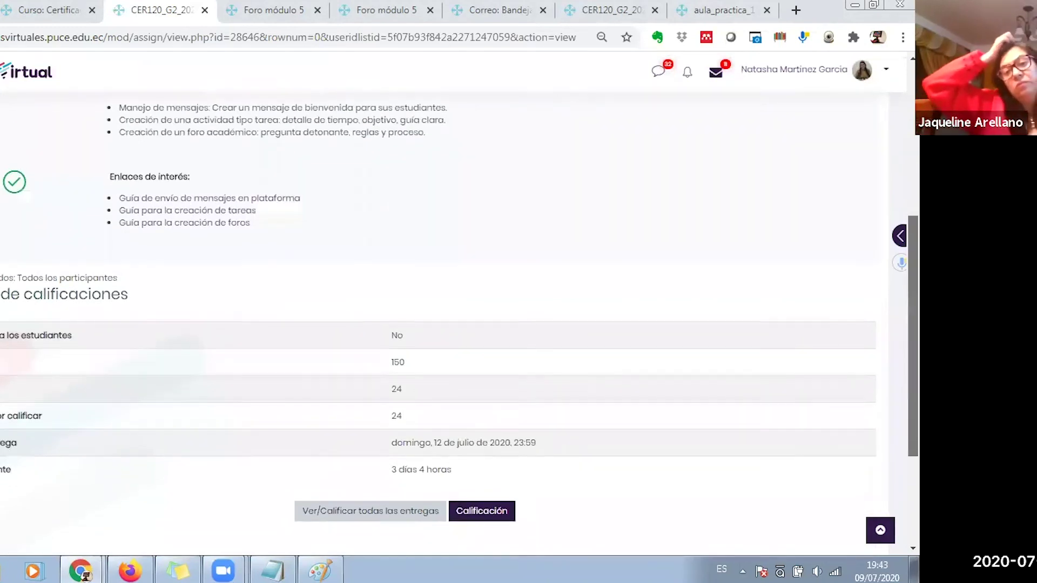
scroll(454, 312, down, 1)
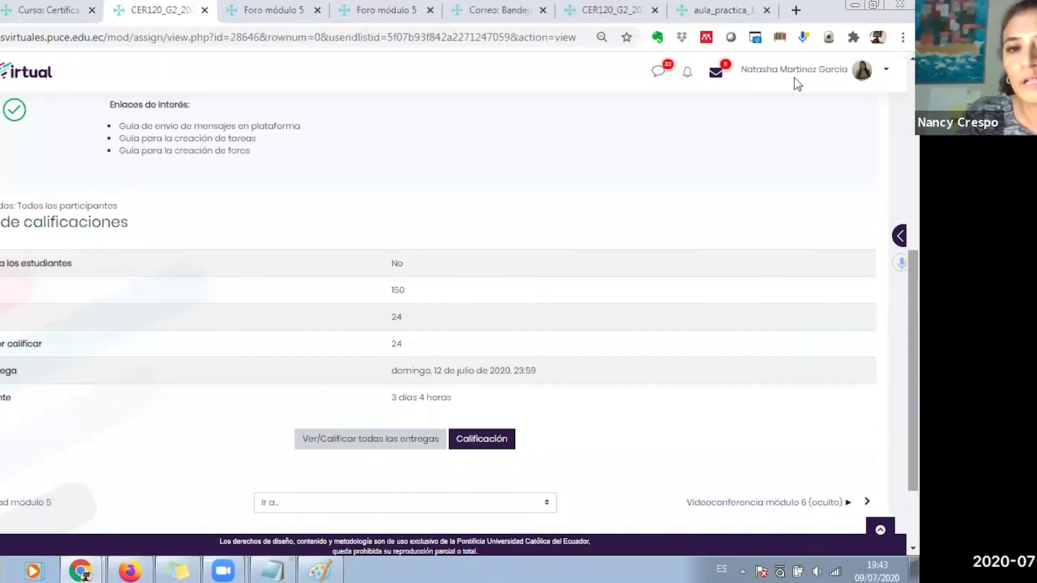
Return to the vvvv assignment page in the practice course
click(727, 23)
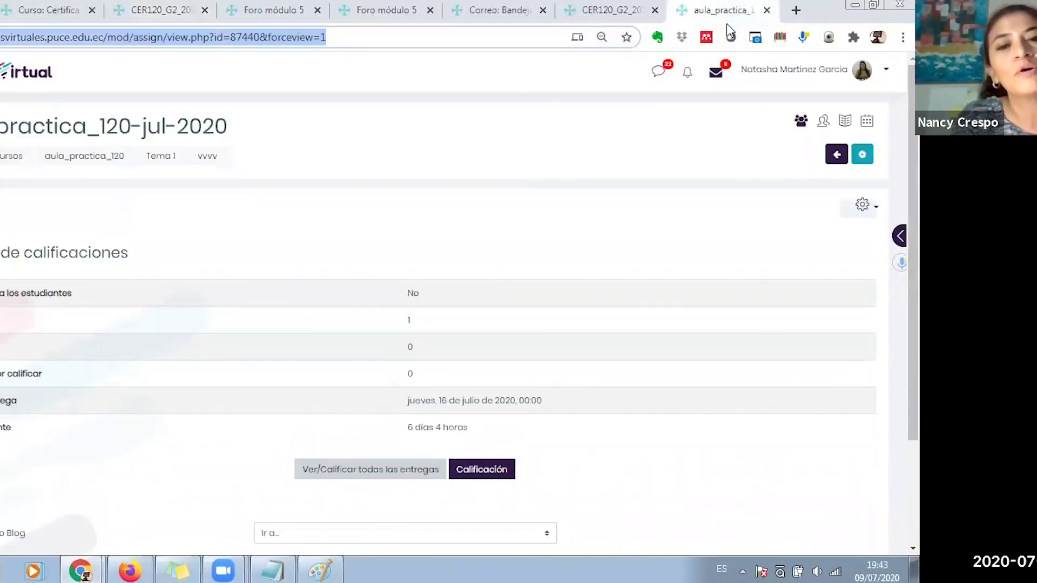